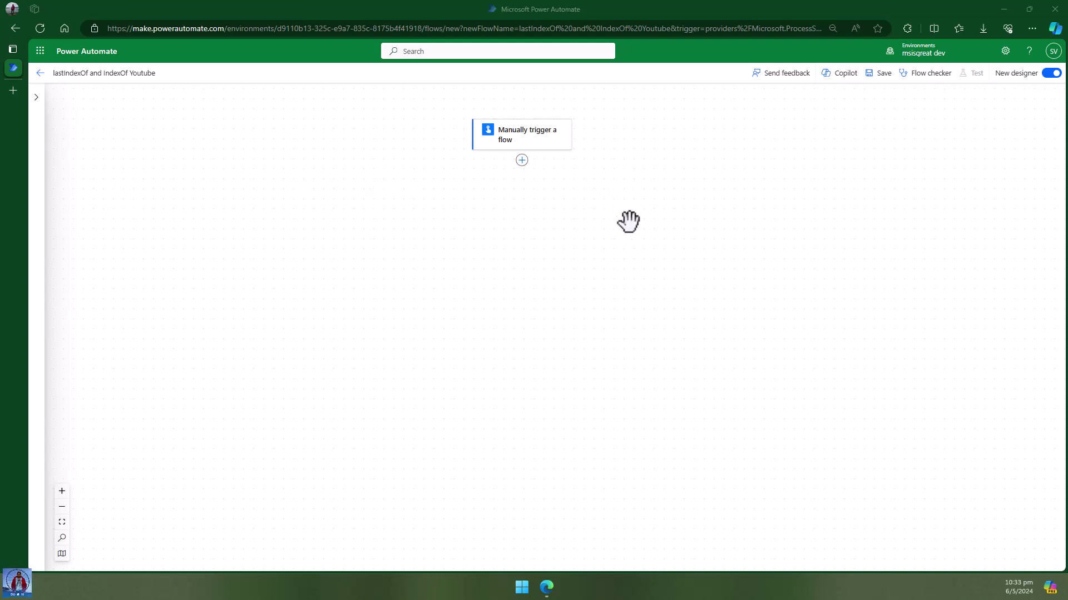
- Add a Parse JSON action after the manual trigger, finding it with the search term "parse"
{"action": "left_click", "coordinate": [523, 162]}
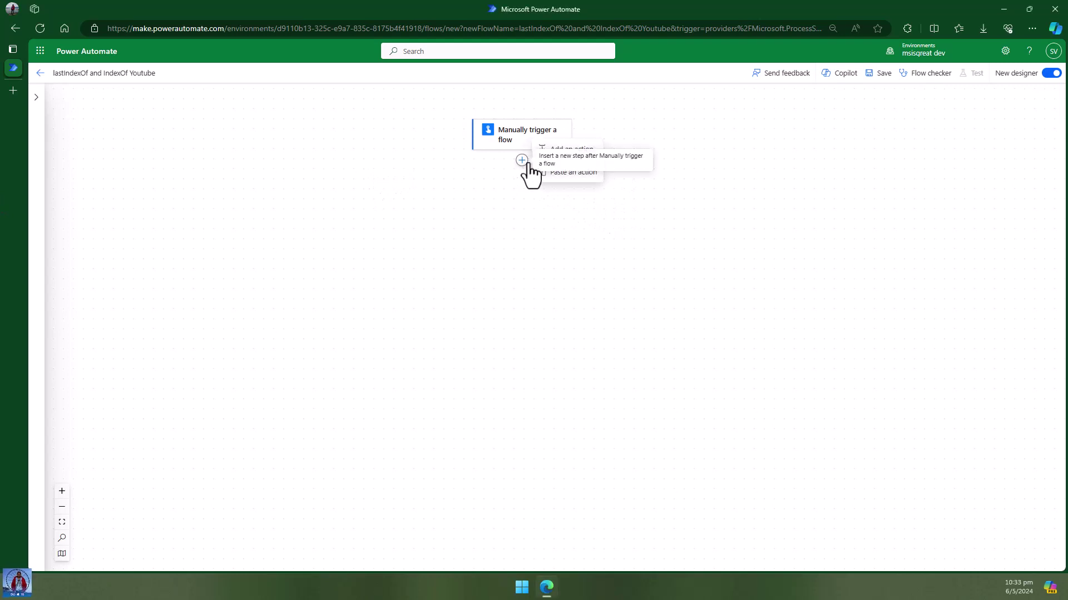
{"action": "left_click", "coordinate": [575, 151]}
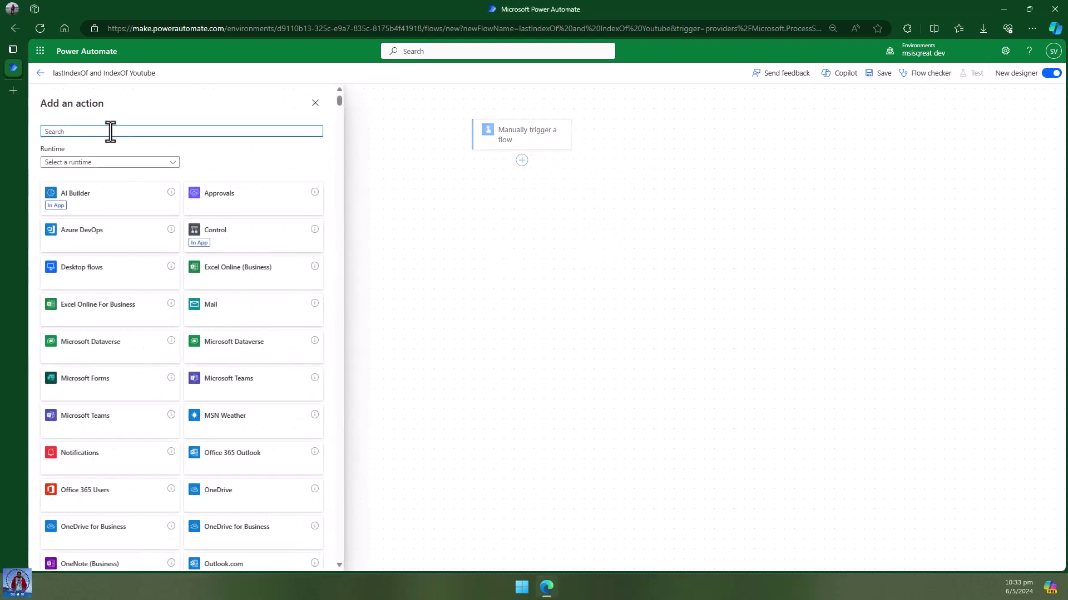
{"action": "type", "text": "parse"}
{"action": "left_click", "coordinate": [90, 325]}
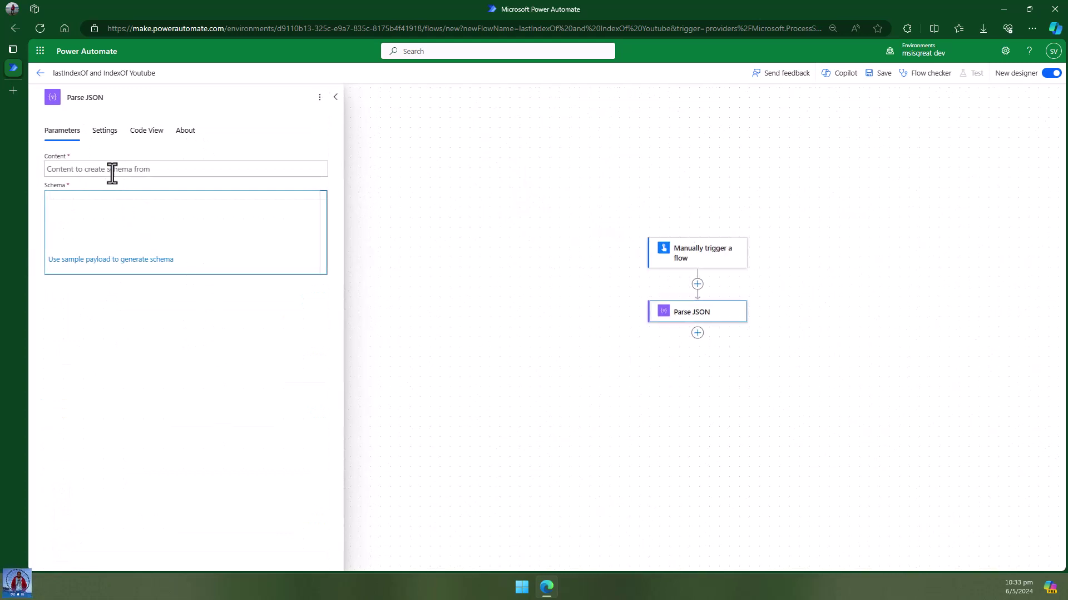
- Generate the schema from a sample JSON whose InputMessage holds the Message1 channel welcome text and an empty Message2, and enter the same JSON as the content
{"action": "left_click", "coordinate": [119, 261]}
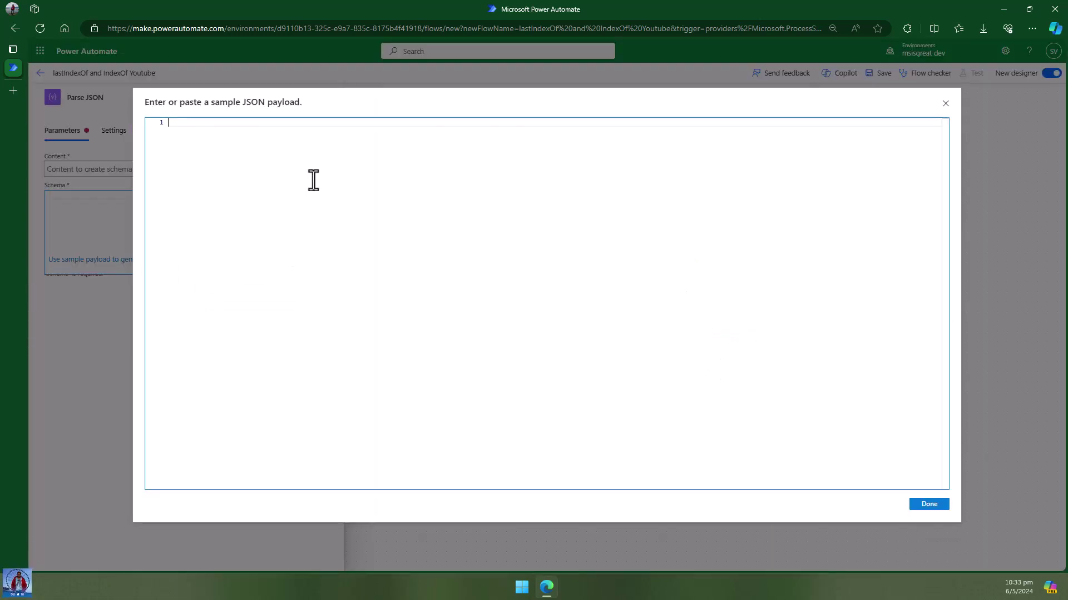
{"action": "type", "text": "{   \"InputMessage\": {     \"Message1\": \"Welcome to my channel @msisgreat. In this video, you'll learn how to use string function-lastIndexOf in Power Automate. You're watching the #msisgreat learning series for Power Automate. #learn\",     \"Message2\": \"\"   } }"}
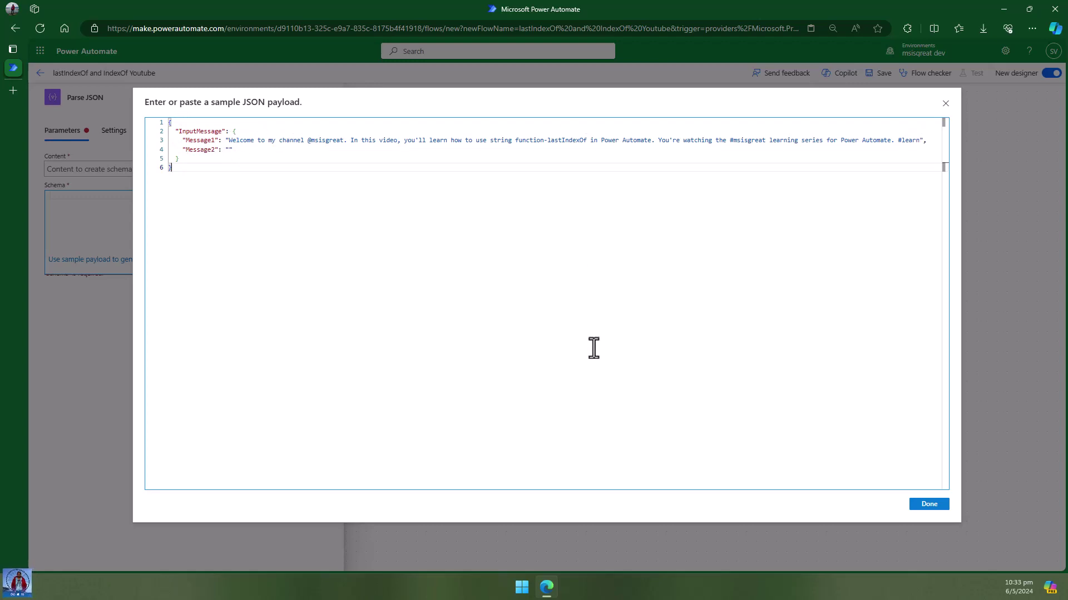
{"action": "left_click", "coordinate": [915, 506]}
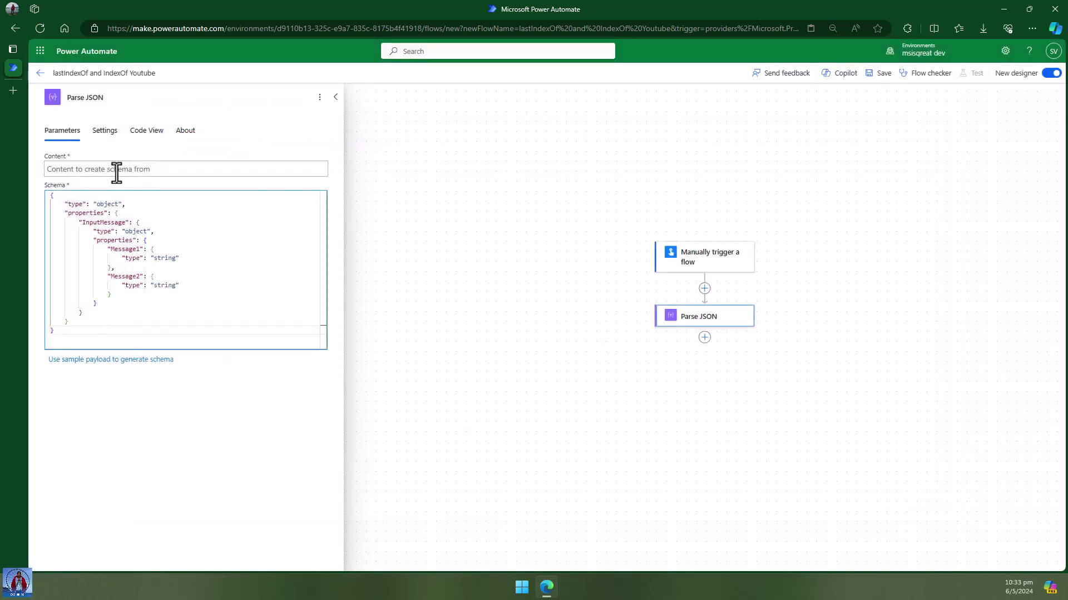
{"action": "left_click", "coordinate": [116, 170]}
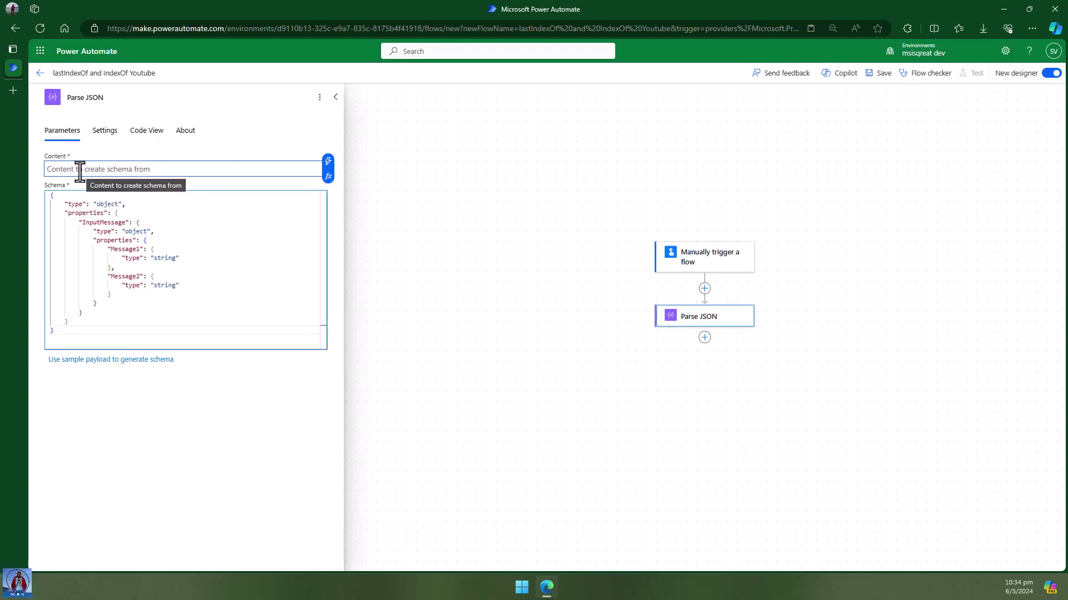
{"action": "type", "text": "{   \"InputMessage\": {     \"Message1\": \"Welcome to my channel @msisgreat. In this video, you'll learn how to use string function-lastIndexOf in Power Automate. You're watching the #msisgreat learning series for Power Automate. #learn\",     \"Message2\": \"\"   } }"}
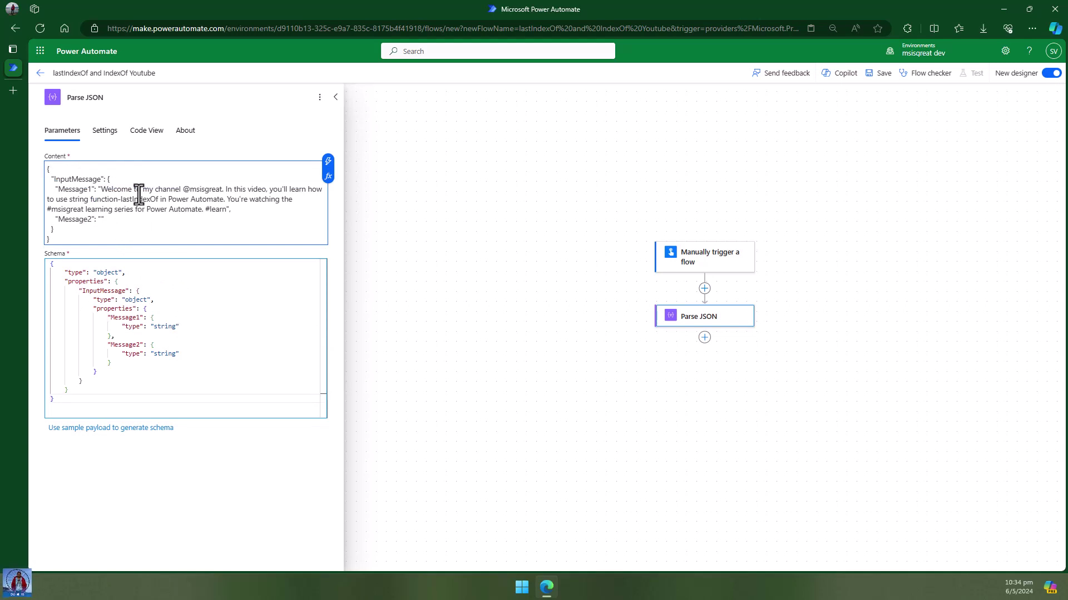
- Rename the Parse JSON action to GetInput and save the flow
{"action": "left_click", "coordinate": [105, 99]}
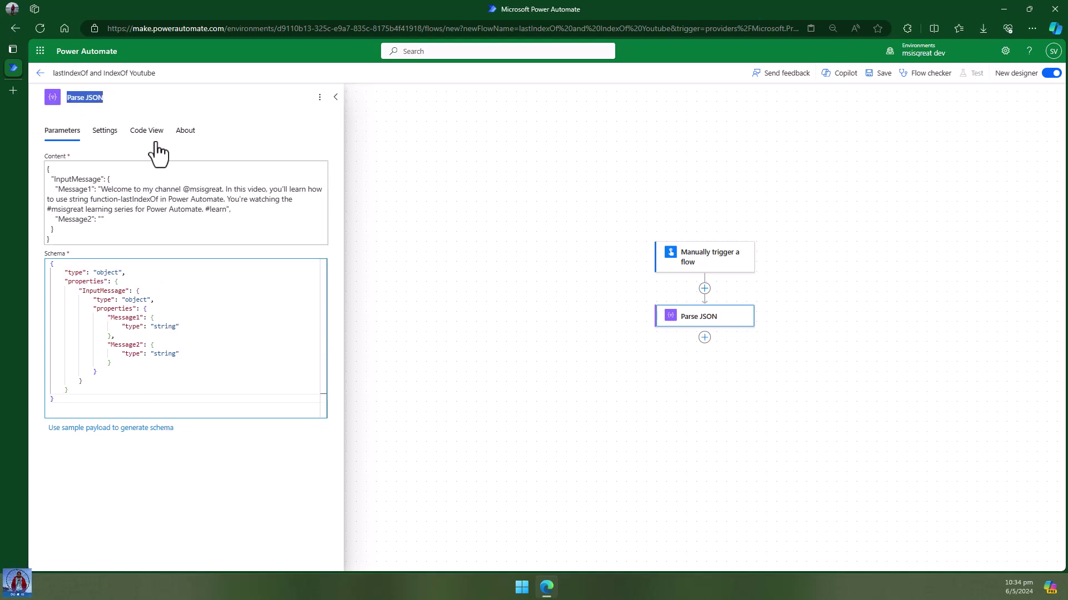
{"action": "type", "text": "Get"}
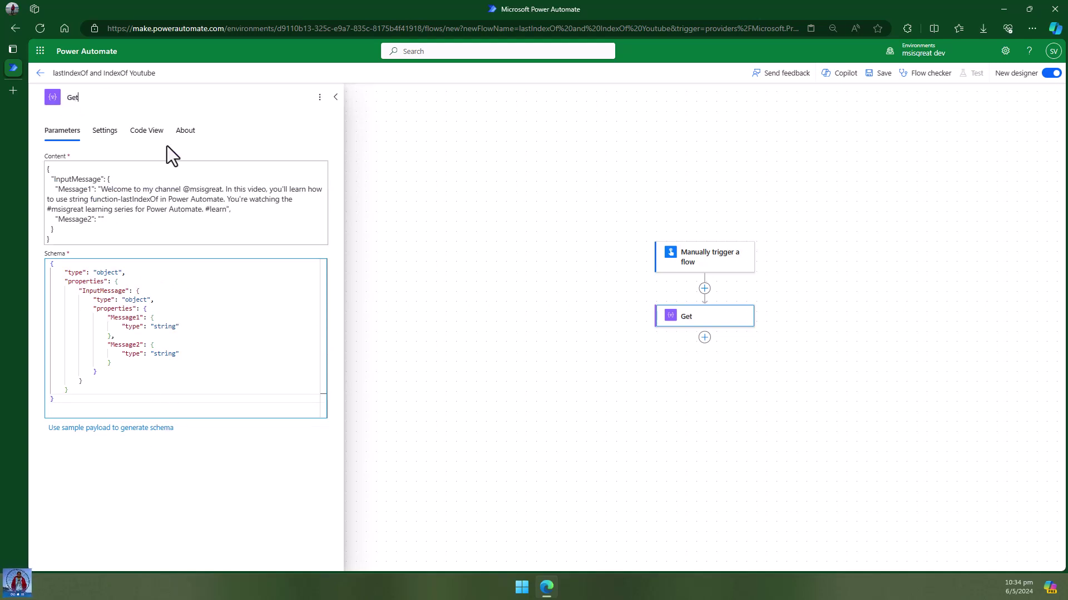
{"action": "type", "text": "Input"}
{"action": "left_click", "coordinate": [423, 417]}
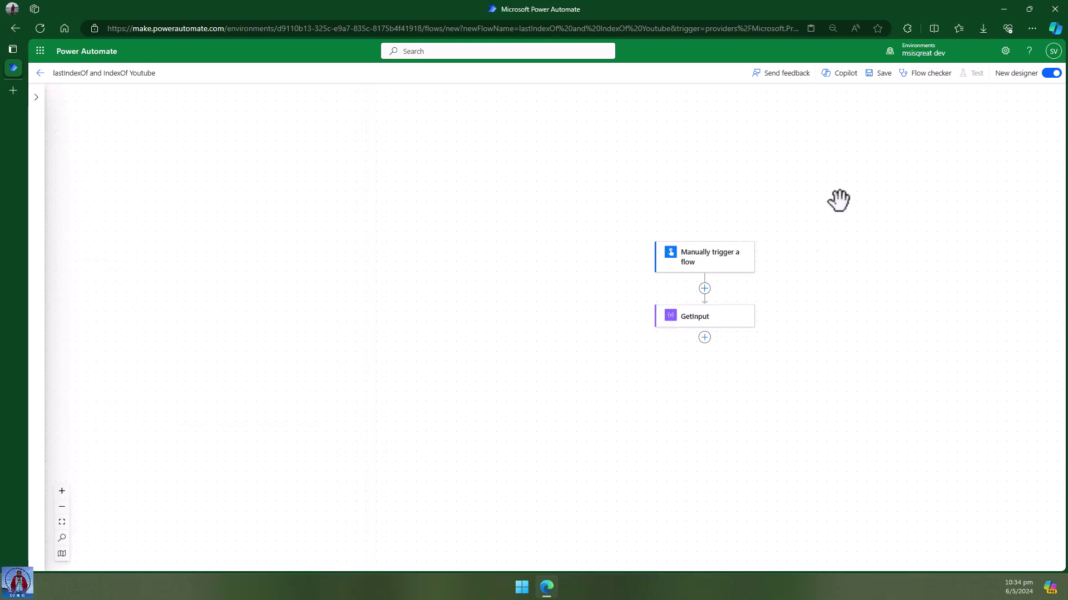
{"action": "left_click", "coordinate": [880, 73]}
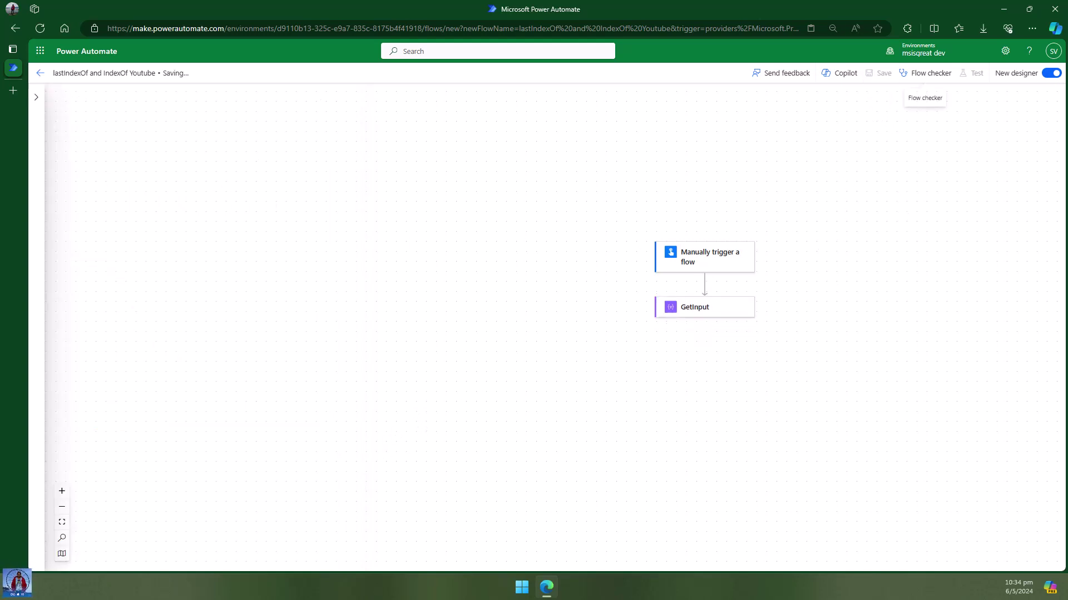
- Add an Initialize variable action after GetInput, finding it with the search term "variable"
{"action": "left_click", "coordinate": [693, 332]}
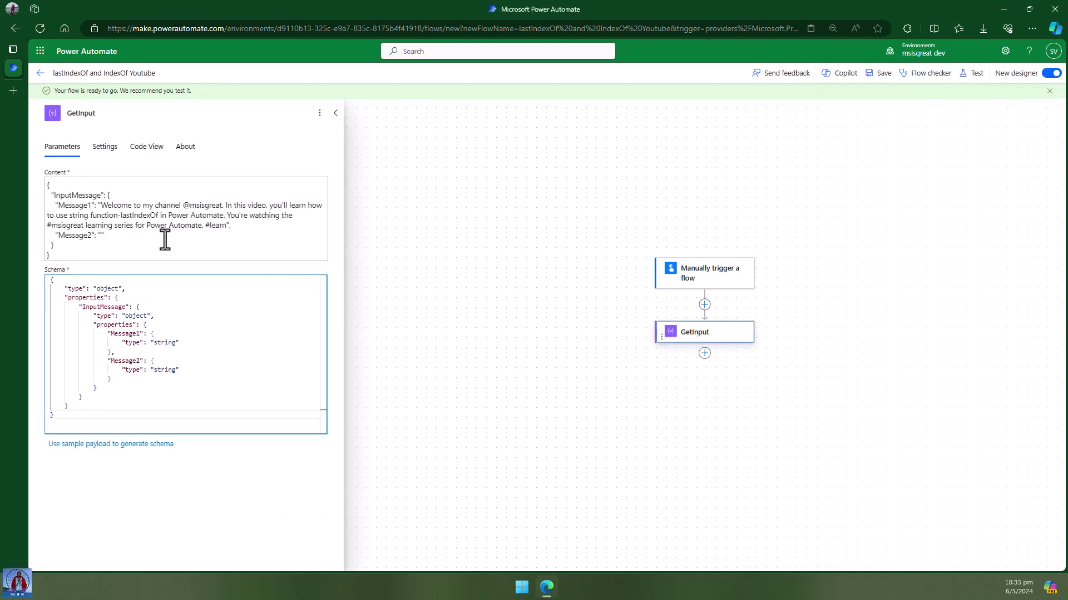
{"action": "left_click", "coordinate": [427, 263]}
{"action": "left_click_drag", "start_coordinate": [753, 282], "coordinate": [567, 176]}
{"action": "left_click", "coordinate": [439, 196]}
{"action": "left_click", "coordinate": [482, 183]}
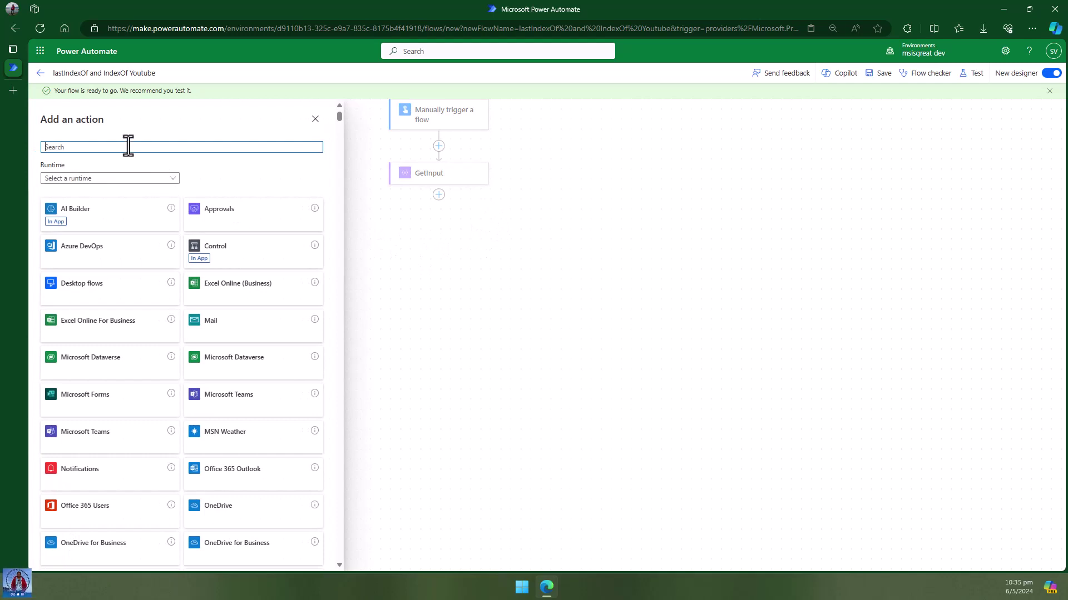
{"action": "type", "text": "variable"}
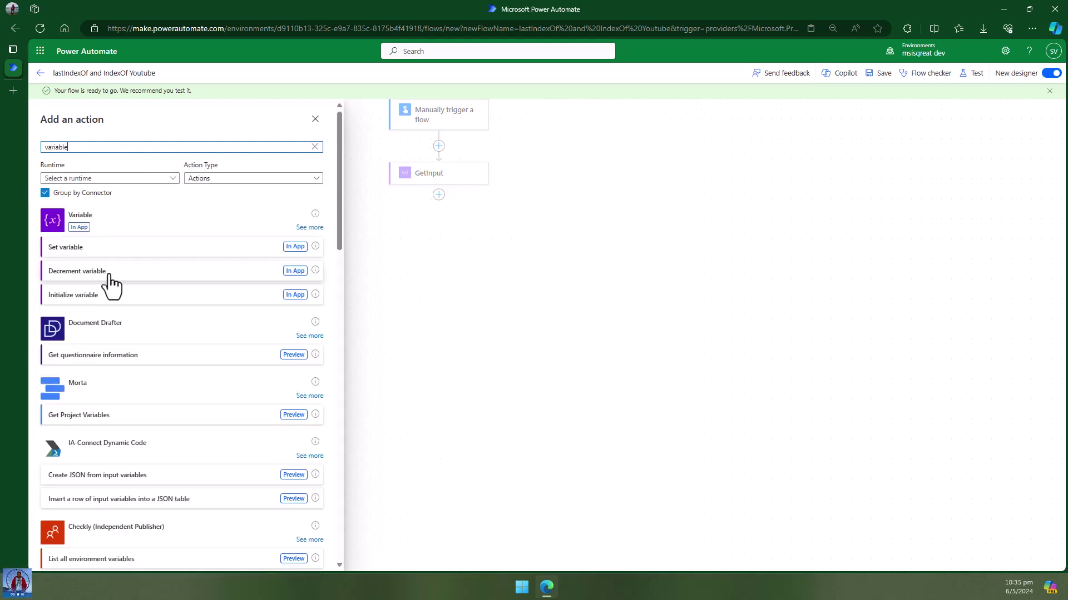
{"action": "left_click", "coordinate": [89, 298]}
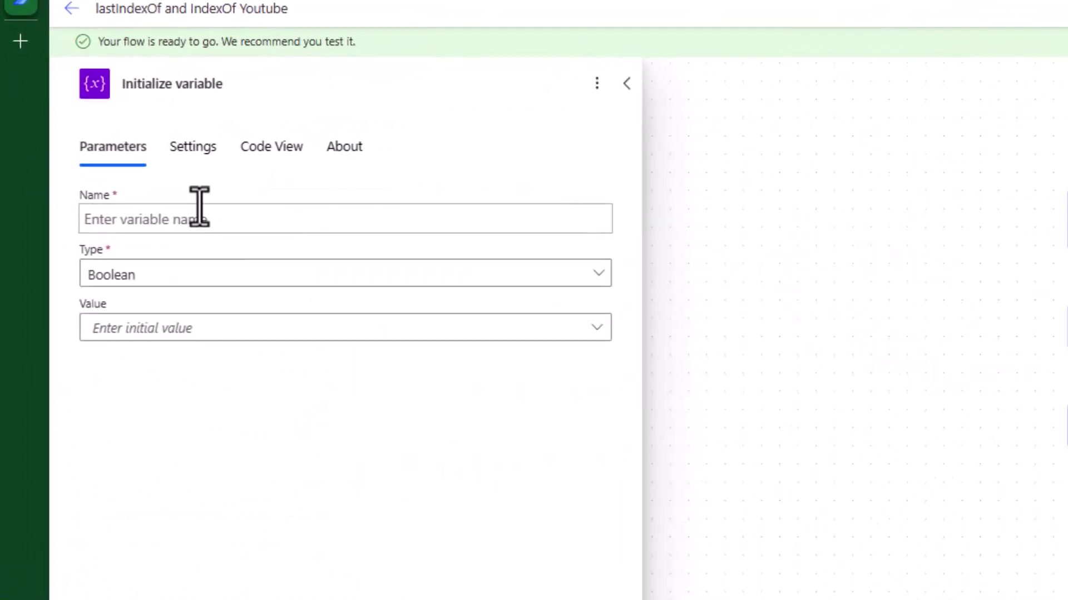
- Rename the Initialize variable action to IndexOf
{"action": "left_click", "coordinate": [102, 114]}
{"action": "left_click_drag", "start_coordinate": [232, 87], "coordinate": [88, 87]}
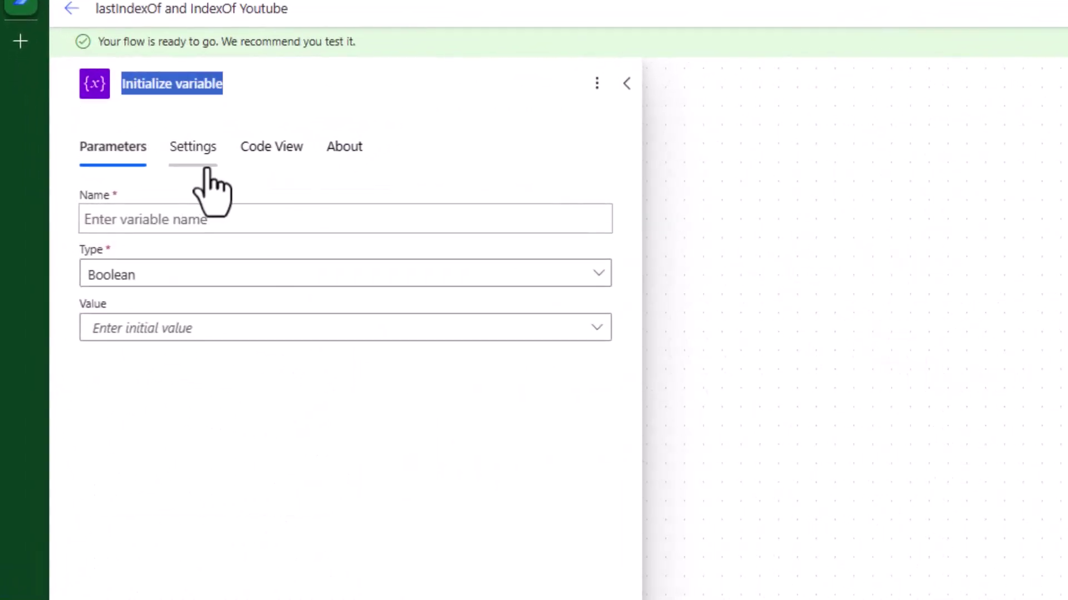
{"action": "type", "text": "IndexOf"}
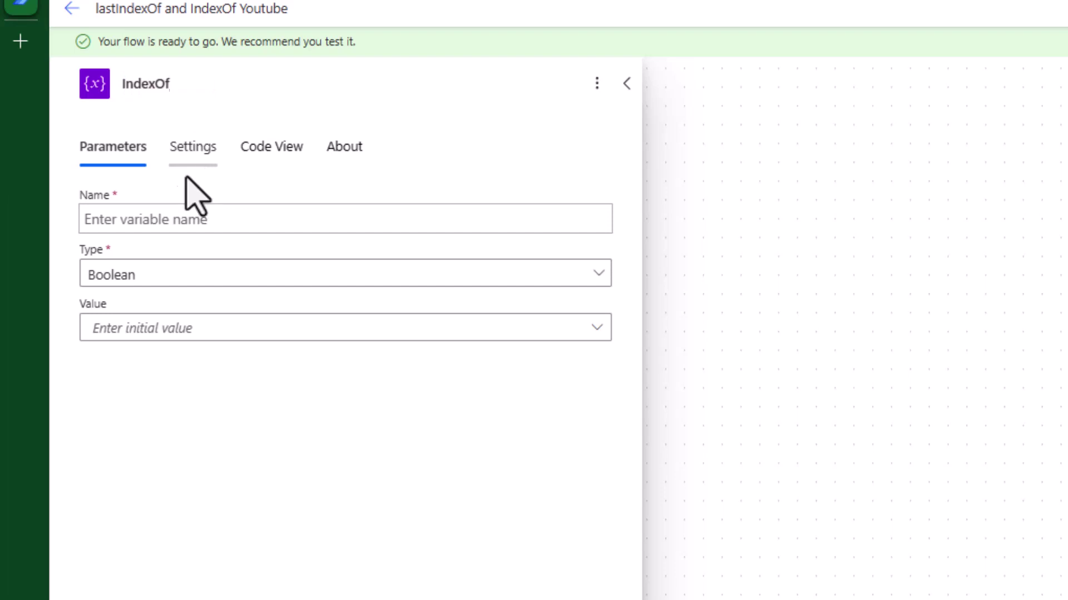
- Name the variable IndexOf and set its type to Integer
{"action": "left_click", "coordinate": [161, 217]}
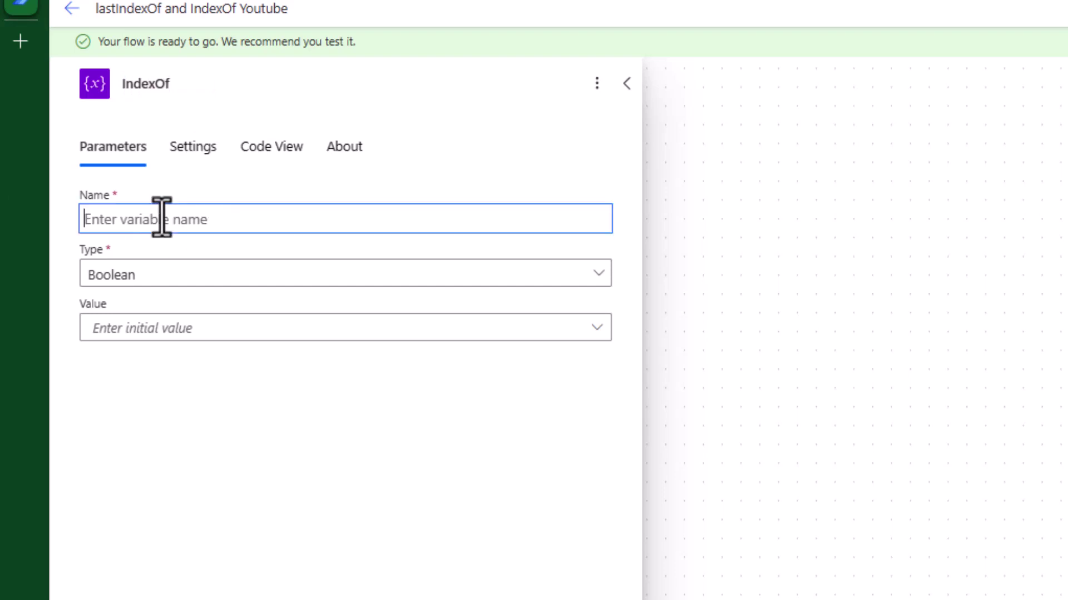
{"action": "type", "text": "IndexOf"}
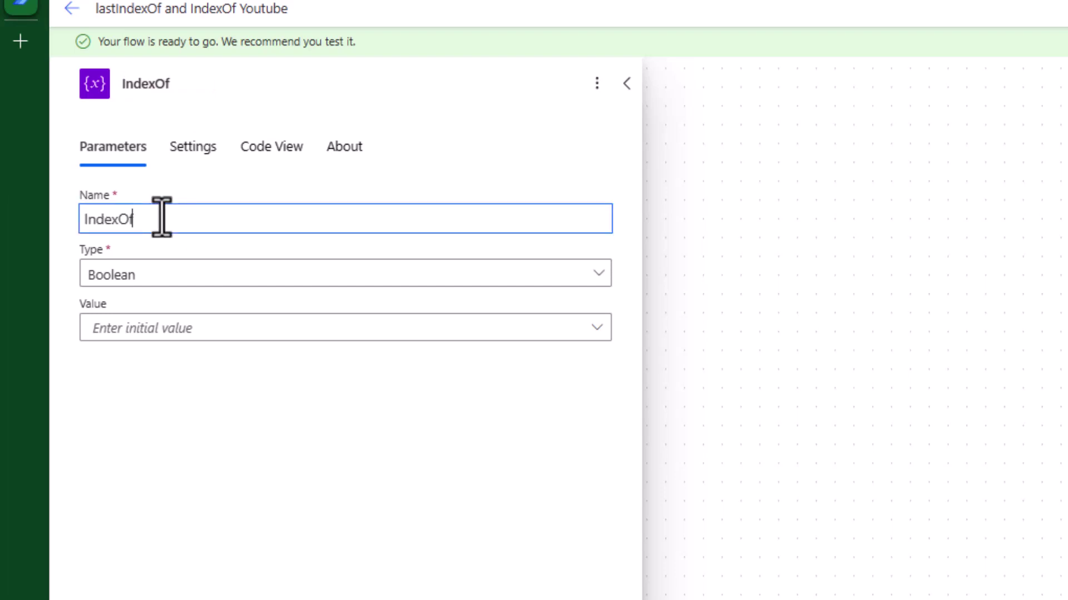
{"action": "left_click", "coordinate": [133, 282]}
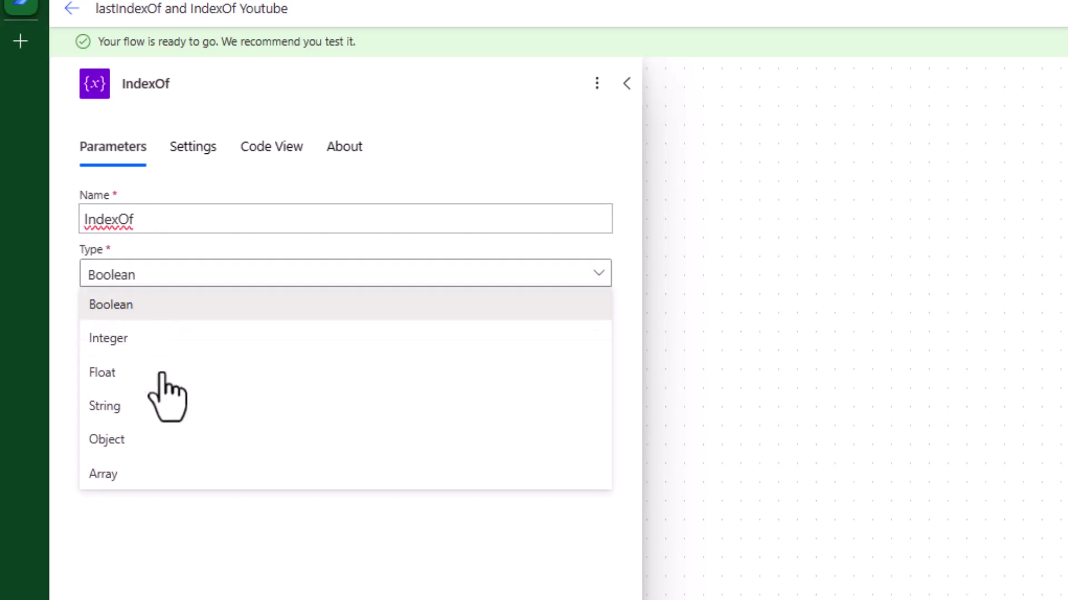
{"action": "left_click", "coordinate": [136, 340]}
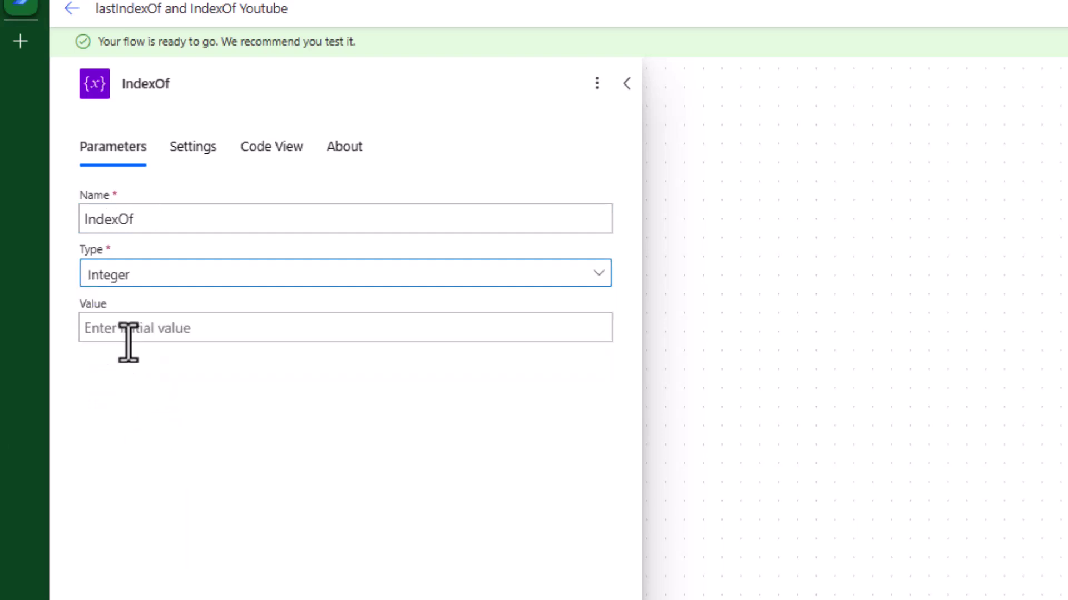
- Set the variable's initial value to the expression indexOf(body('GetInput')?['InputMessage']?['Message1'],'.')
{"action": "left_click", "coordinate": [199, 329]}
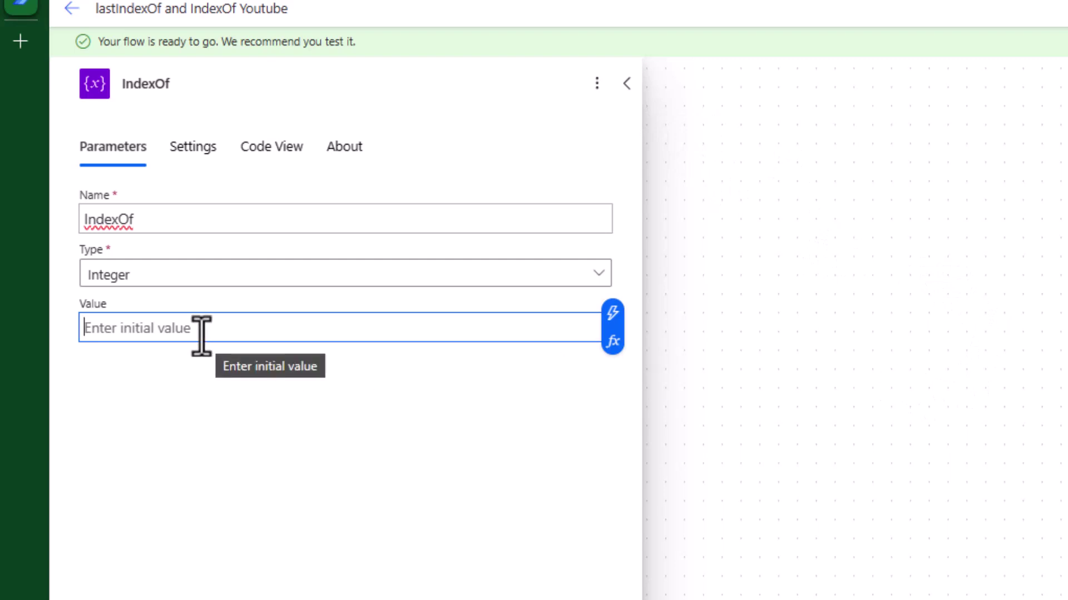
{"action": "left_click", "coordinate": [613, 341]}
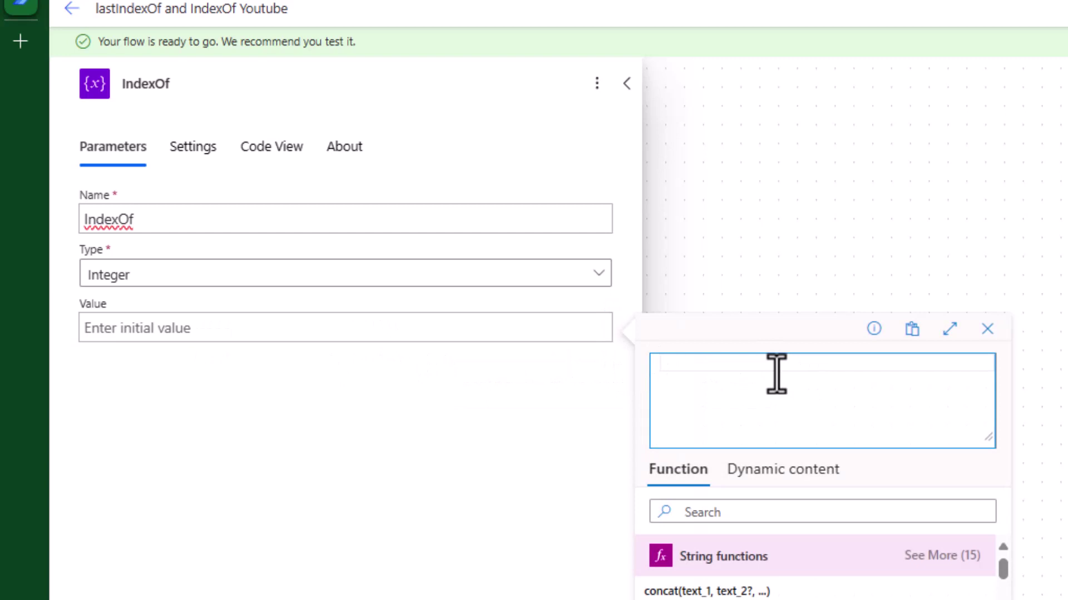
{"action": "type", "text": "indexo"}
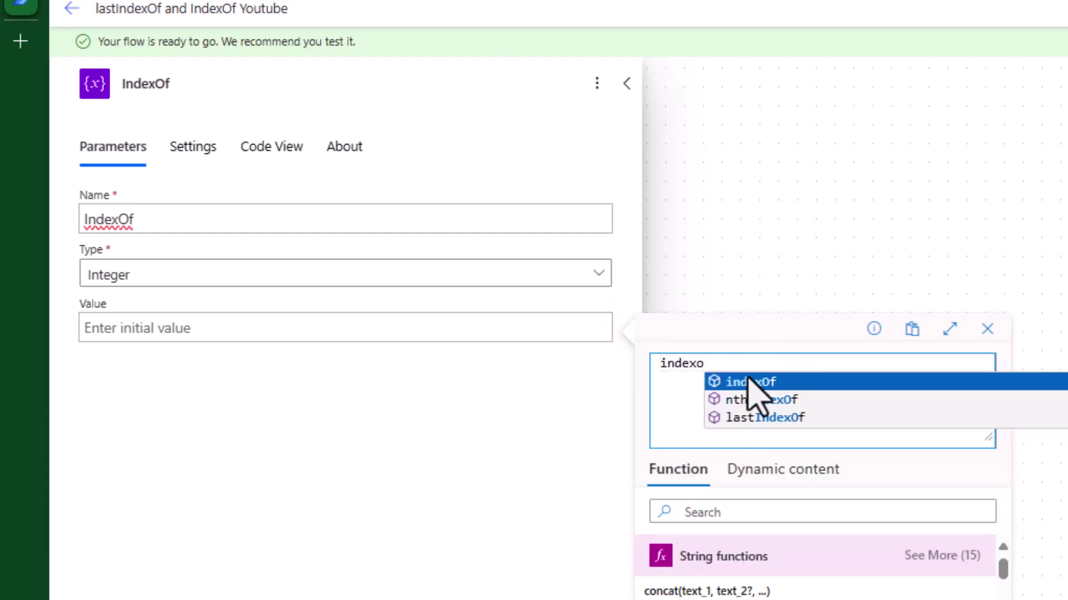
{"action": "left_click", "coordinate": [749, 380]}
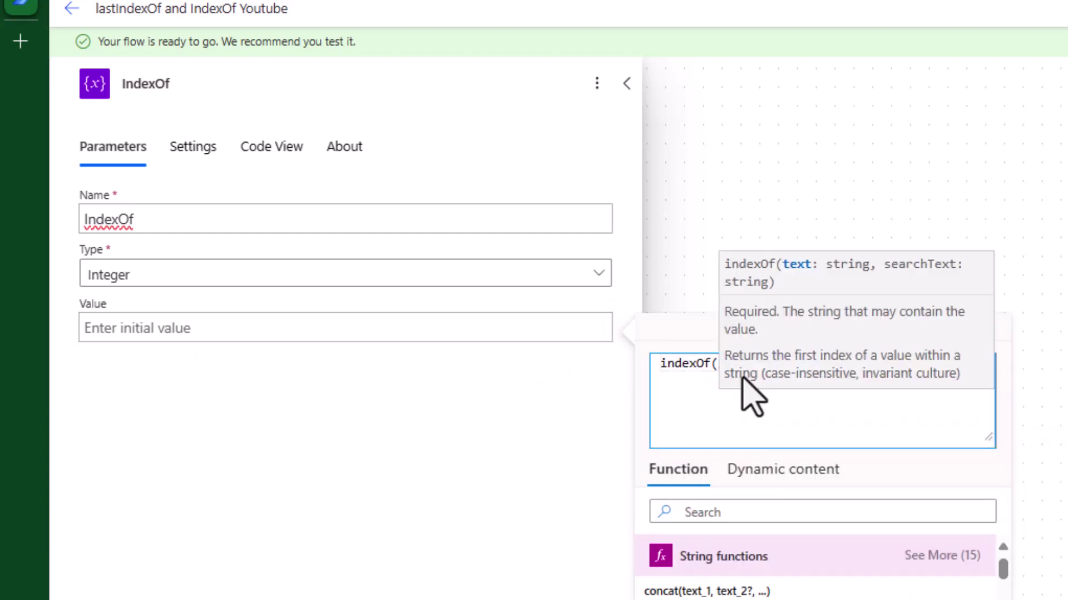
{"action": "left_click", "coordinate": [795, 476]}
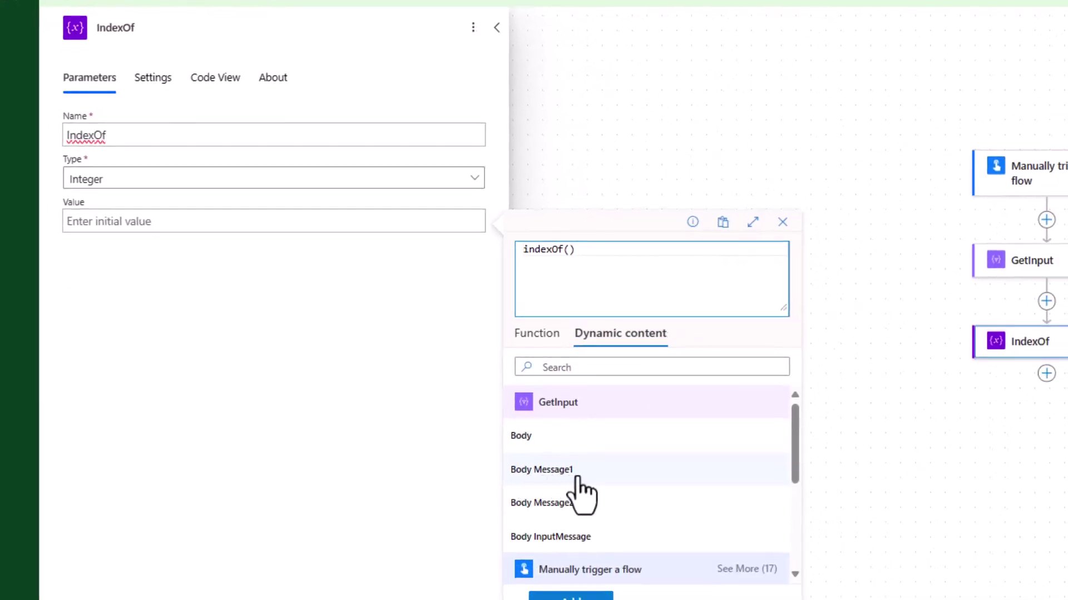
{"action": "left_click", "coordinate": [579, 482]}
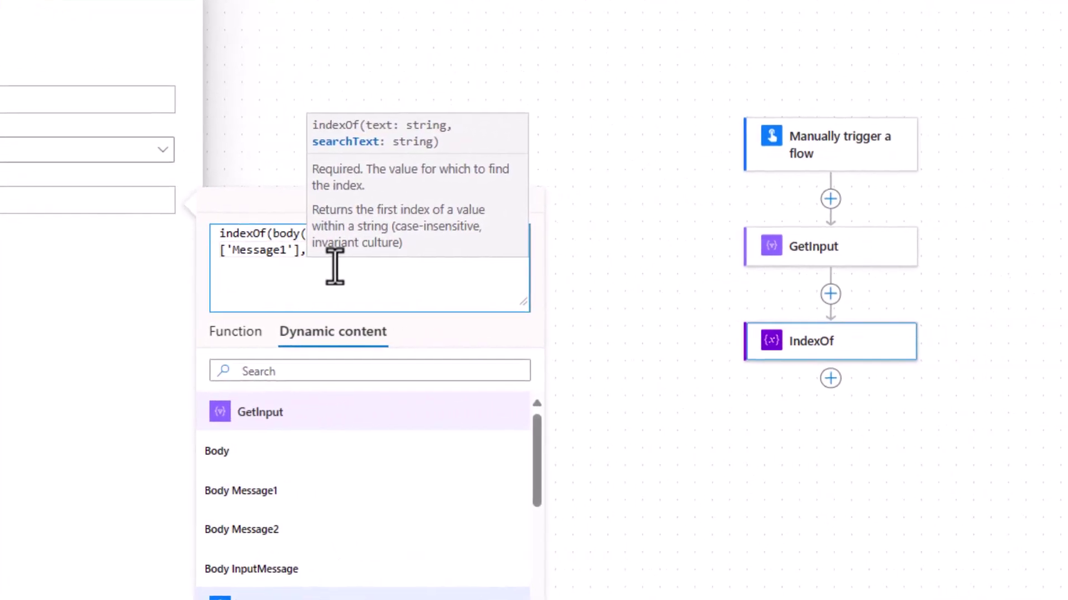
{"action": "type", "text": ",'"}
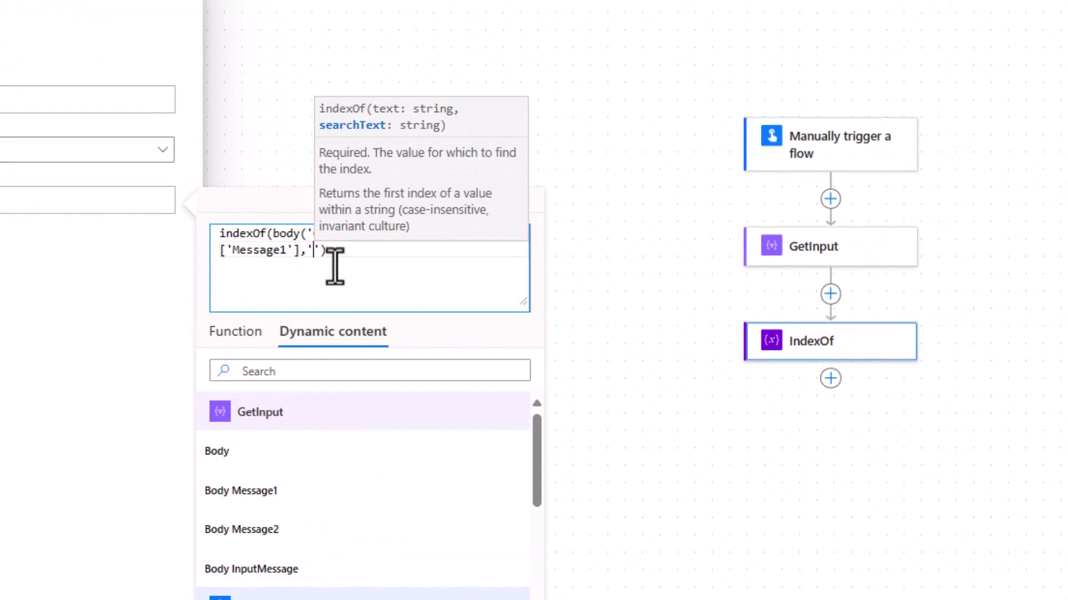
{"action": "type", "text": "."}
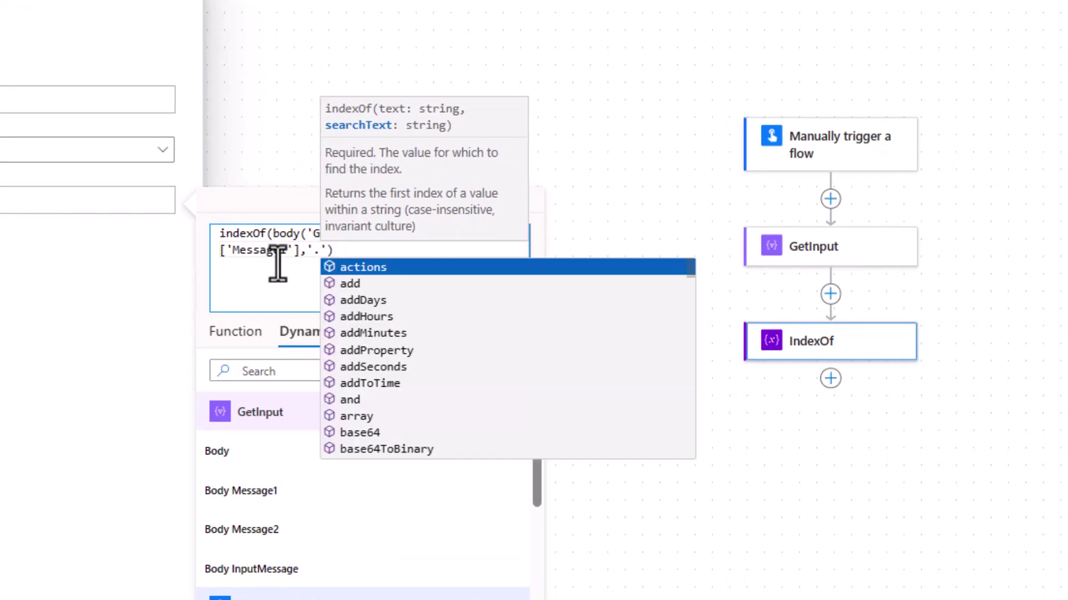
{"action": "left_click", "coordinate": [312, 250]}
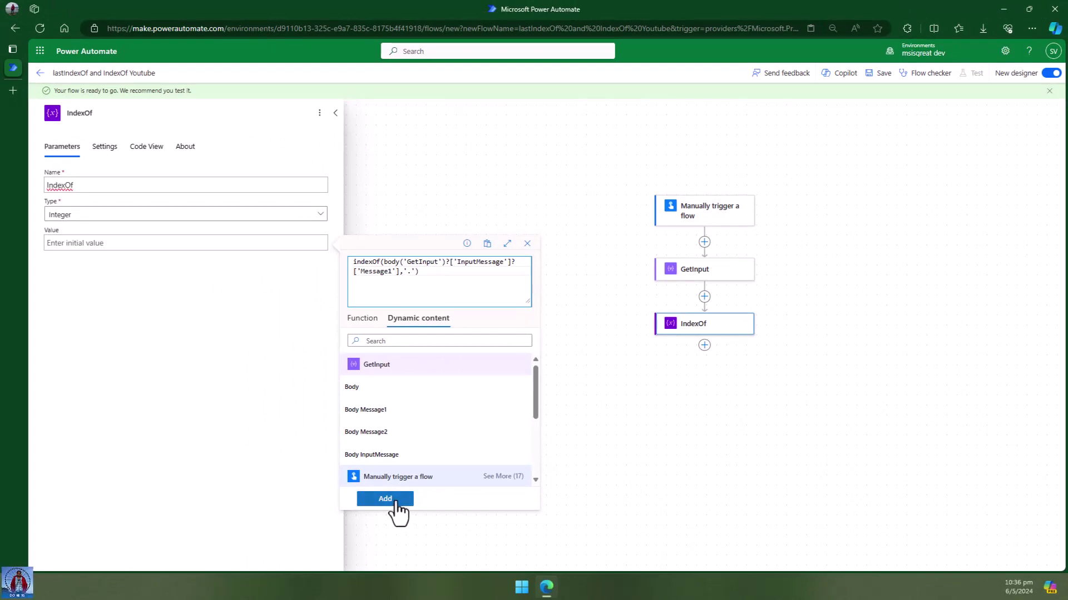
{"action": "left_click", "coordinate": [384, 498]}
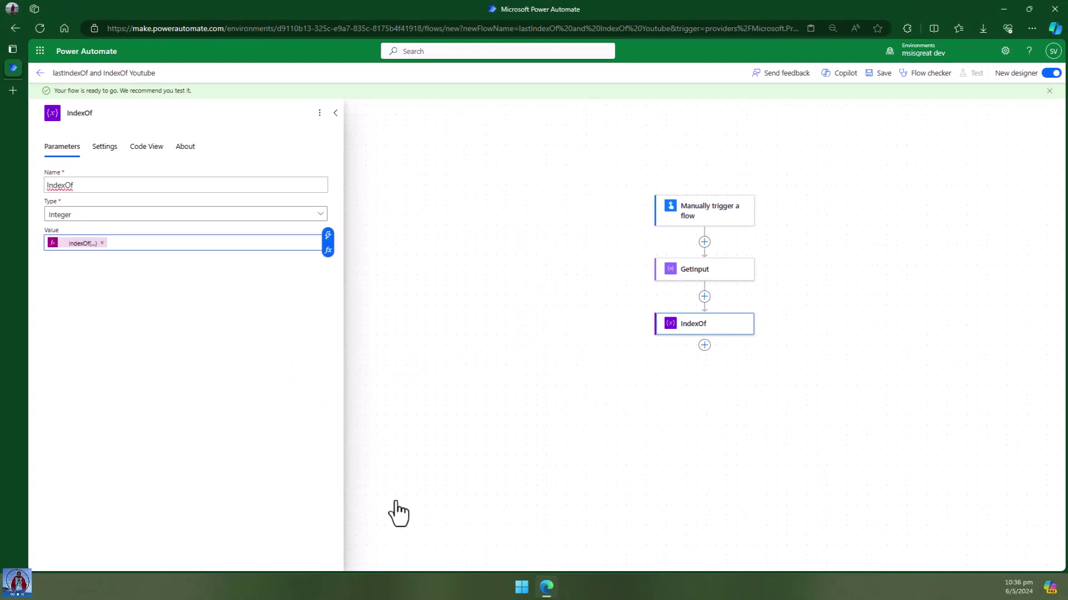
- Close the IndexOf action's settings and save the flow
{"action": "left_click", "coordinate": [185, 331]}
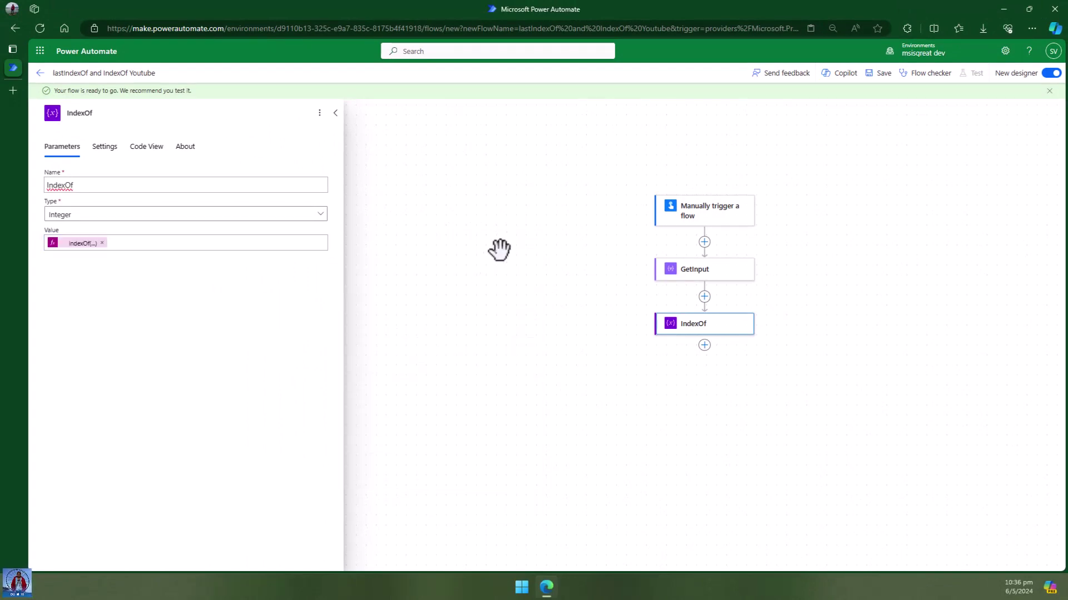
{"action": "left_click", "coordinate": [631, 245]}
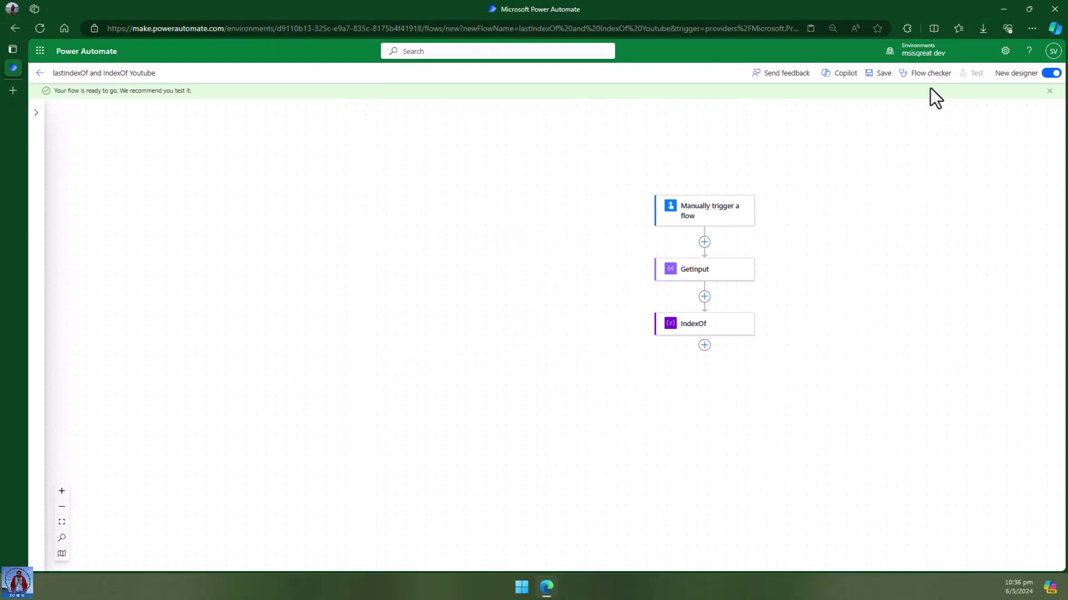
{"action": "left_click", "coordinate": [880, 73]}
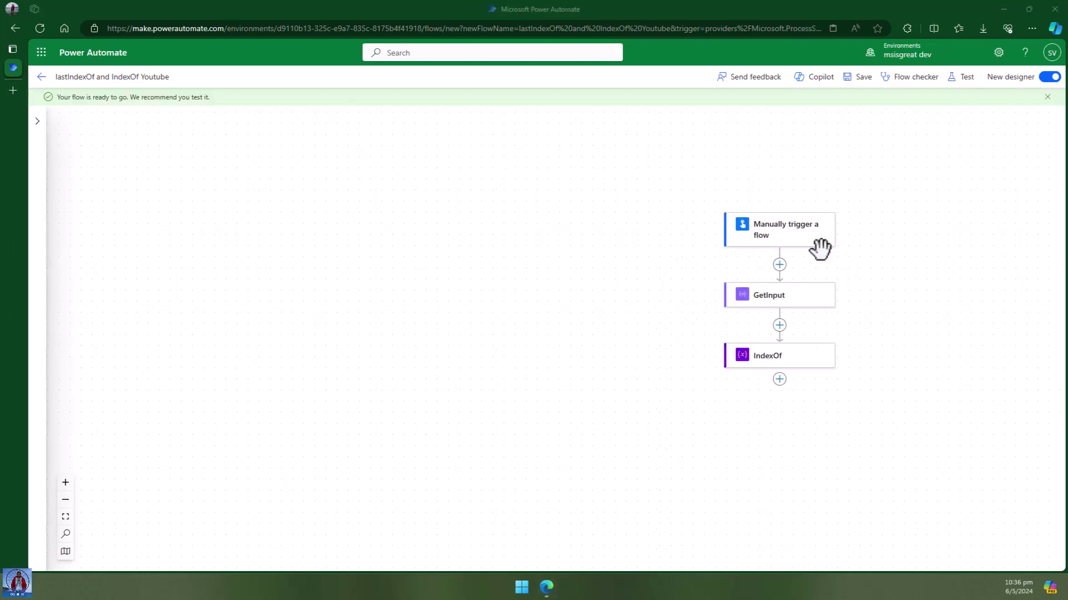
- Dismiss the ready-to-test notification and add an Initialize variable action after the IndexOf action
{"action": "left_click", "coordinate": [1048, 97]}
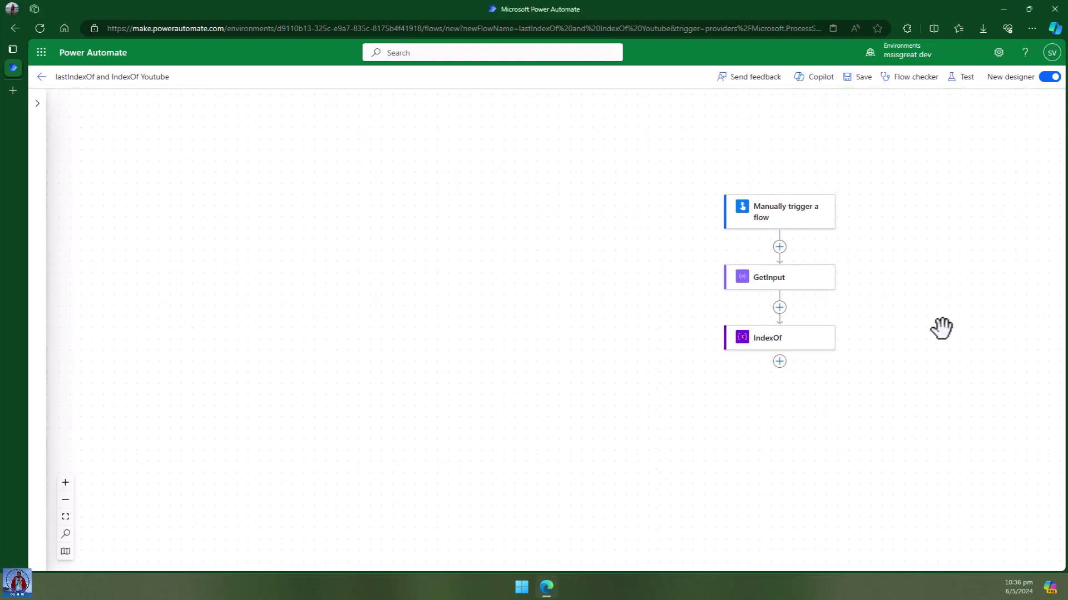
{"action": "left_click_drag", "start_coordinate": [742, 291], "coordinate": [624, 248]}
{"action": "left_click", "coordinate": [499, 291]}
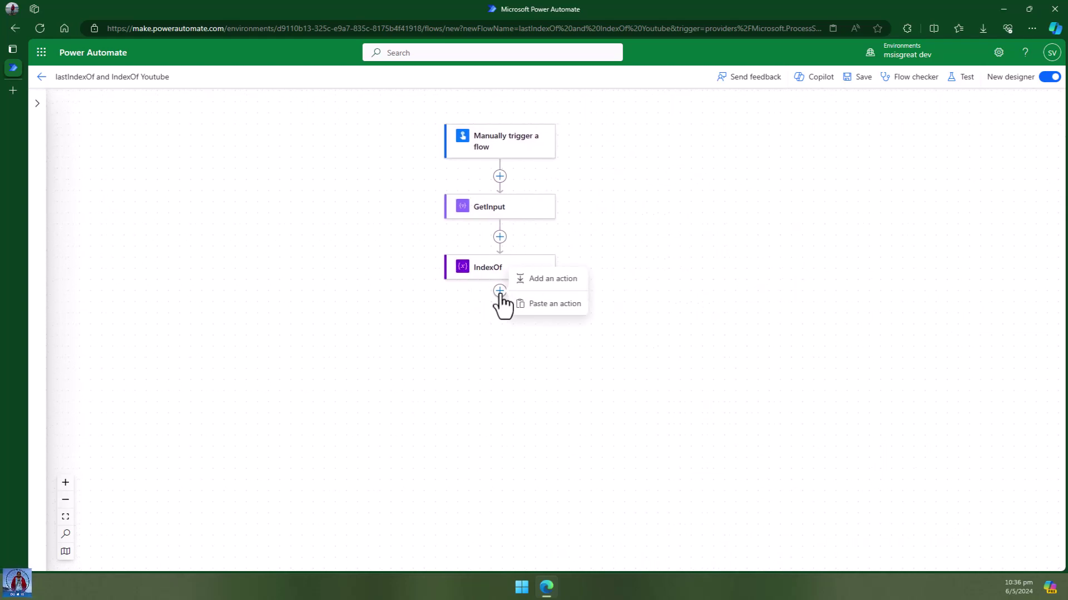
{"action": "left_click", "coordinate": [543, 279]}
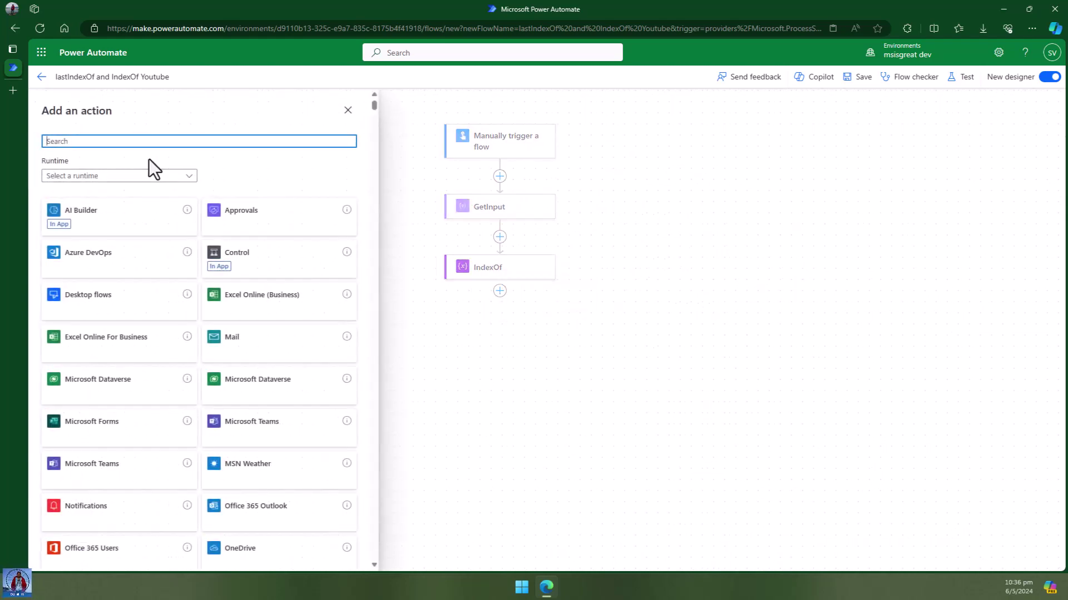
{"action": "type", "text": "initi"}
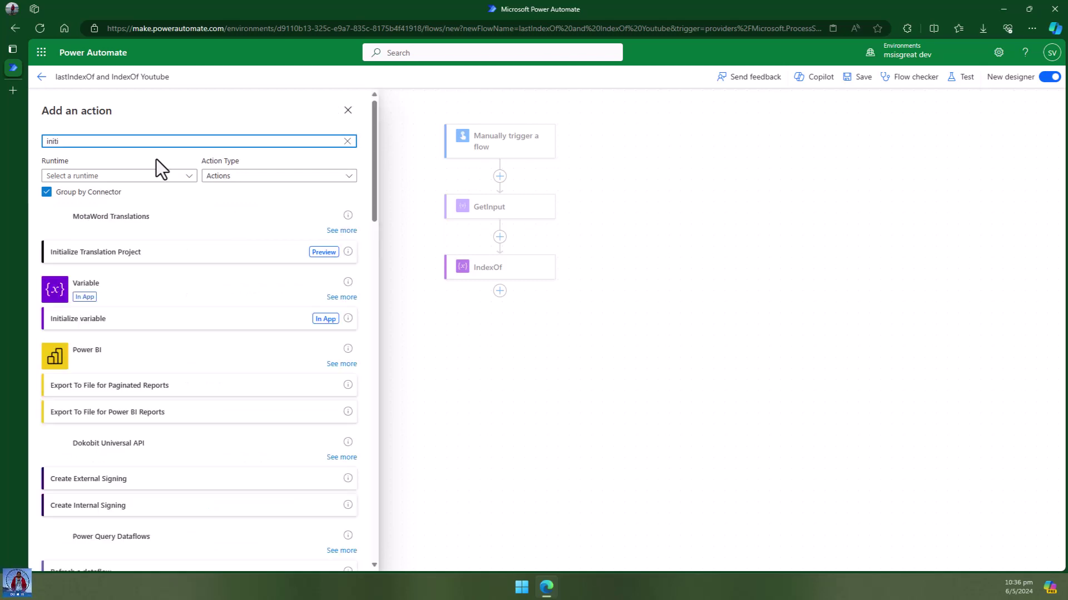
{"action": "left_click", "coordinate": [94, 319]}
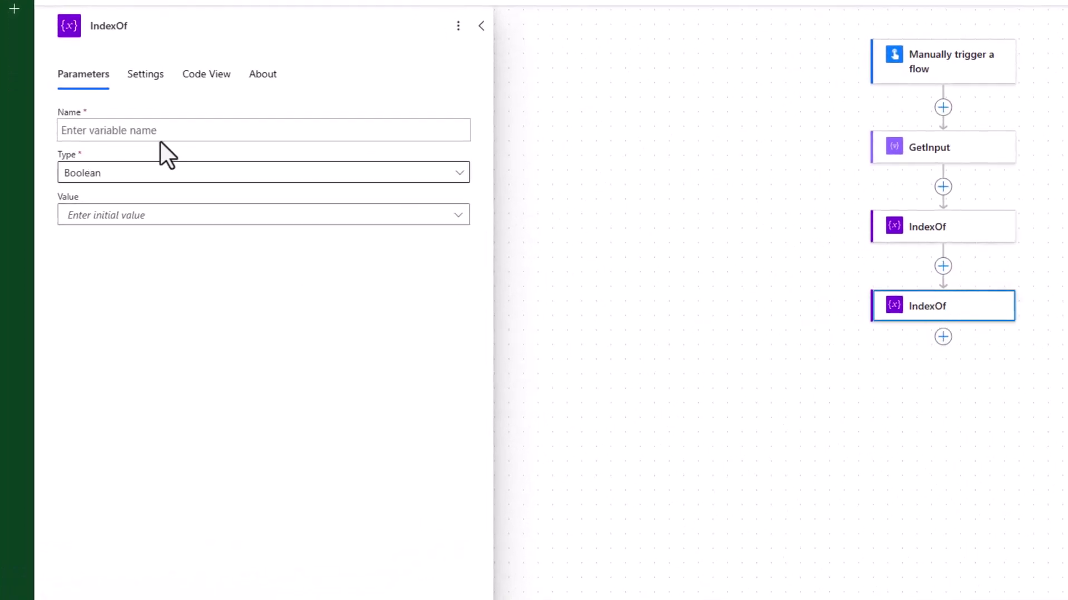
- Rename the newly added variable action below IndexOf to StartIndex
{"action": "left_click", "coordinate": [115, 129]}
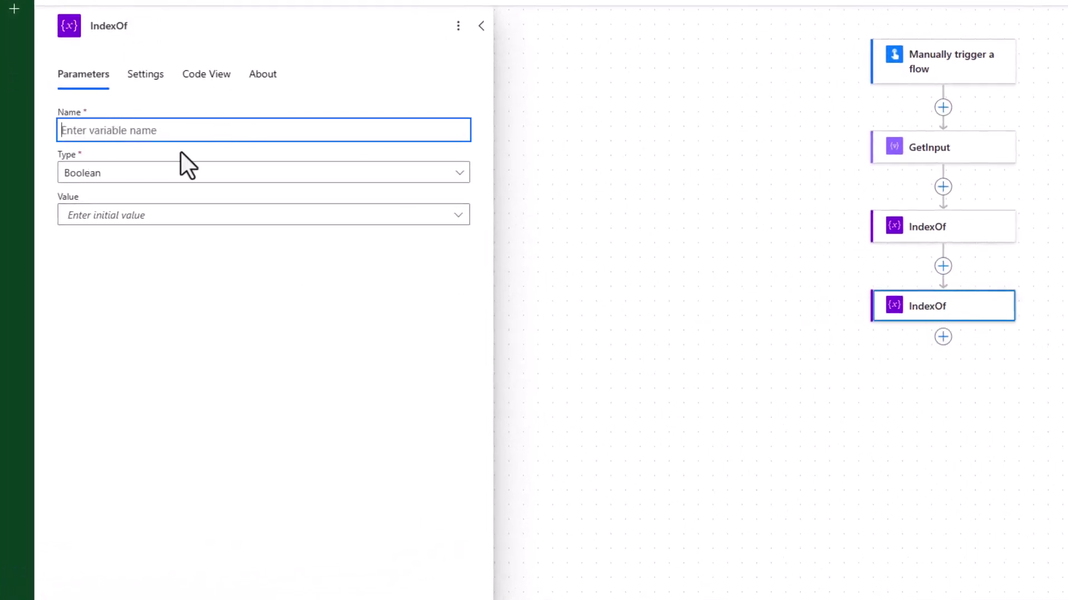
{"action": "left_click", "coordinate": [136, 28]}
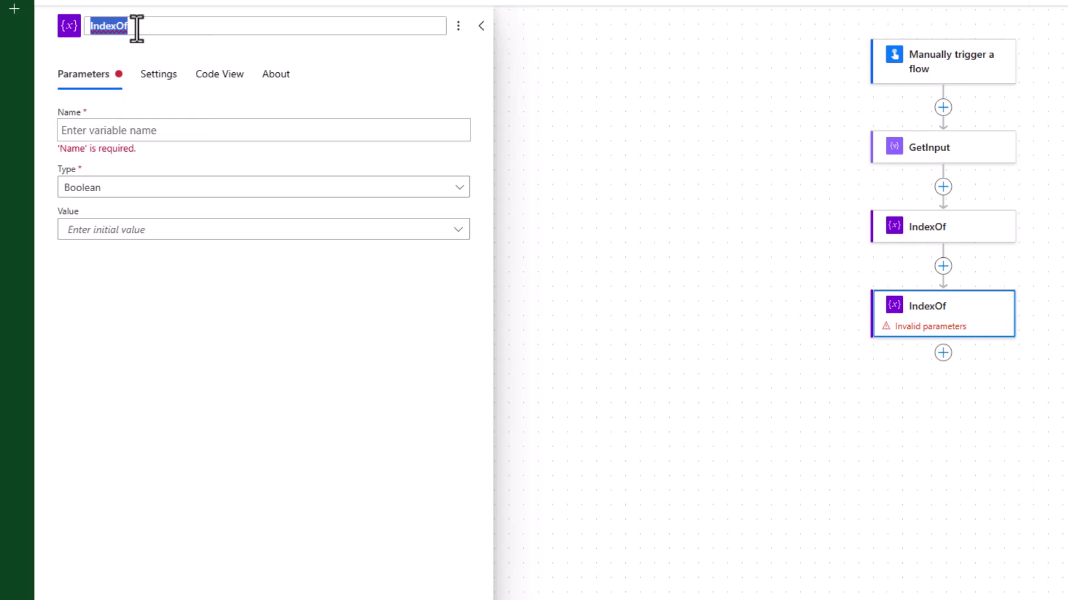
{"action": "key", "text": "BackSpace"}
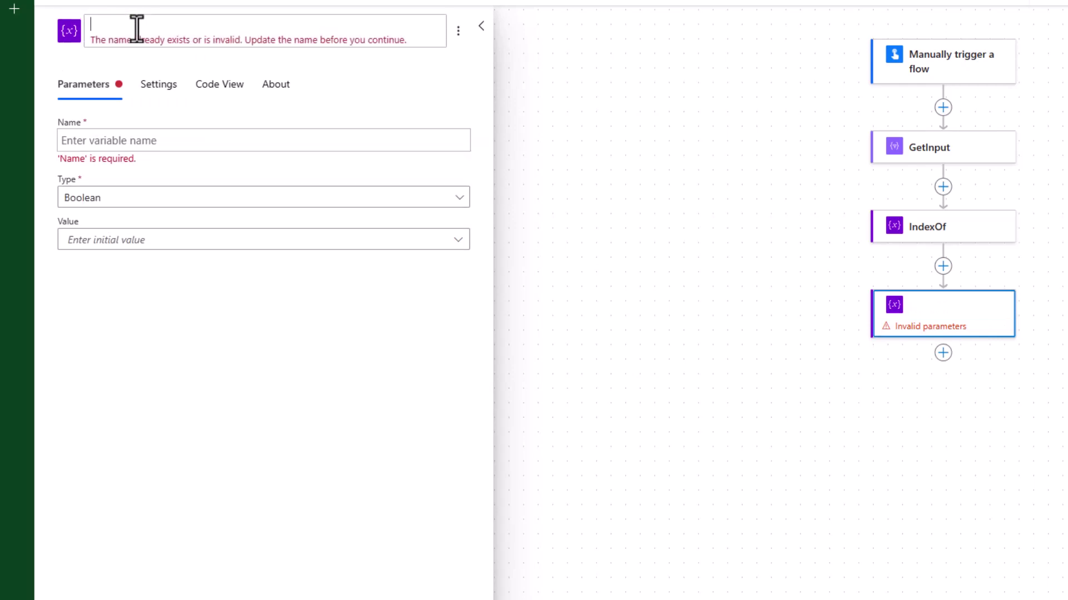
{"action": "type", "text": "StartIndex"}
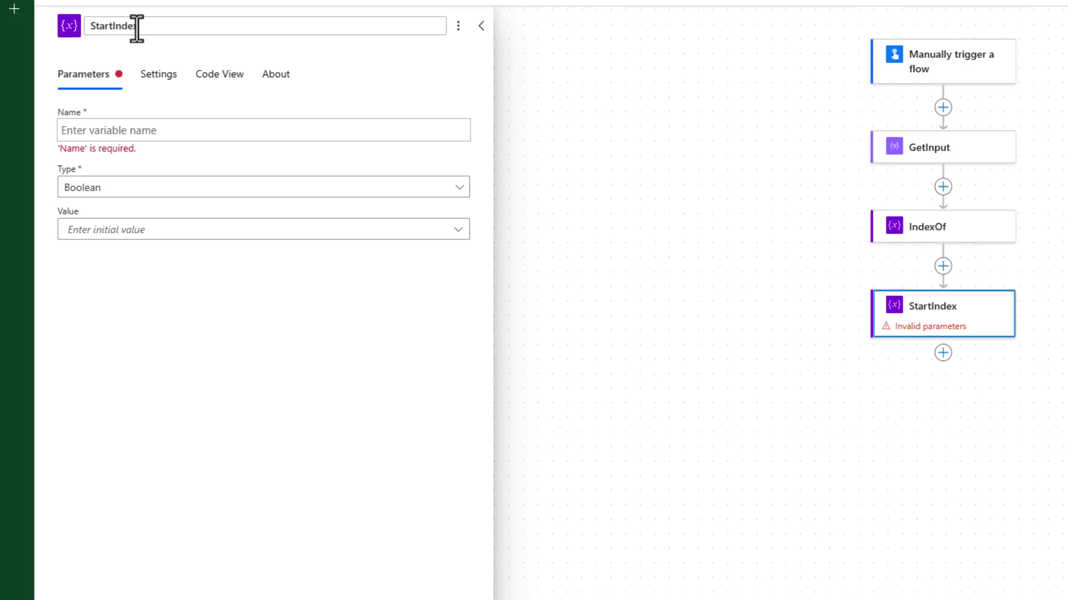
- Name the variable StartIndex and set its type to Integer
{"action": "left_click", "coordinate": [112, 131]}
{"action": "type", "text": "StartInd"}
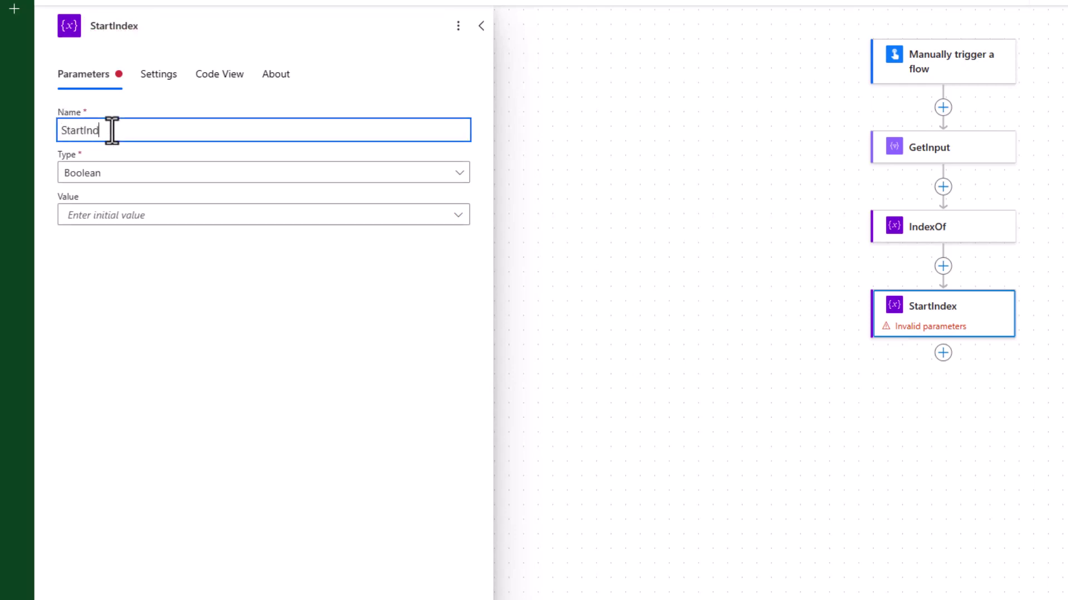
{"action": "left_click", "coordinate": [92, 173]}
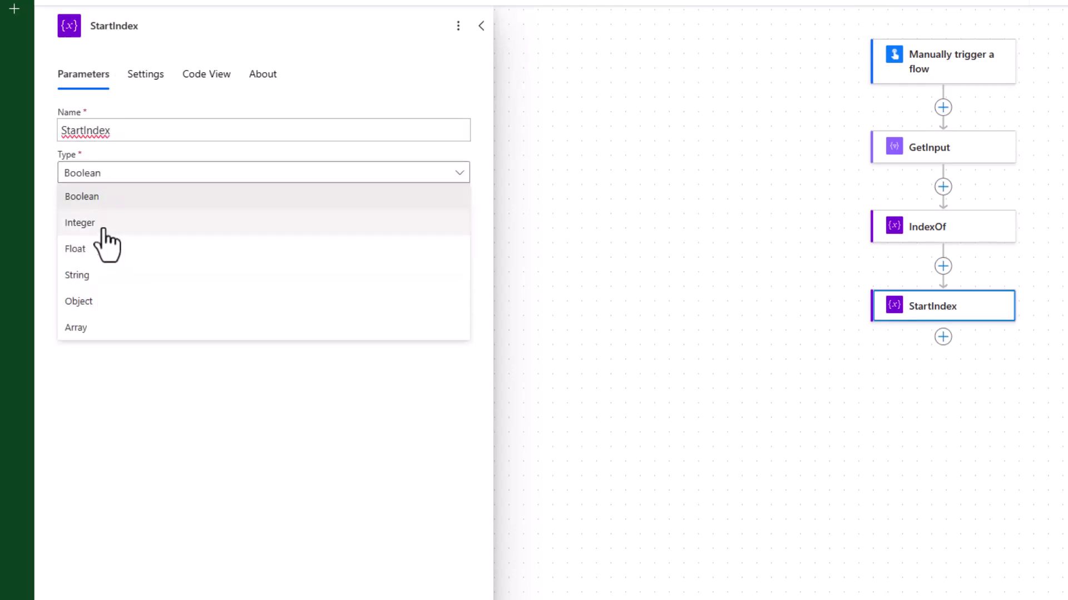
{"action": "left_click", "coordinate": [106, 224]}
{"action": "left_click", "coordinate": [139, 252]}
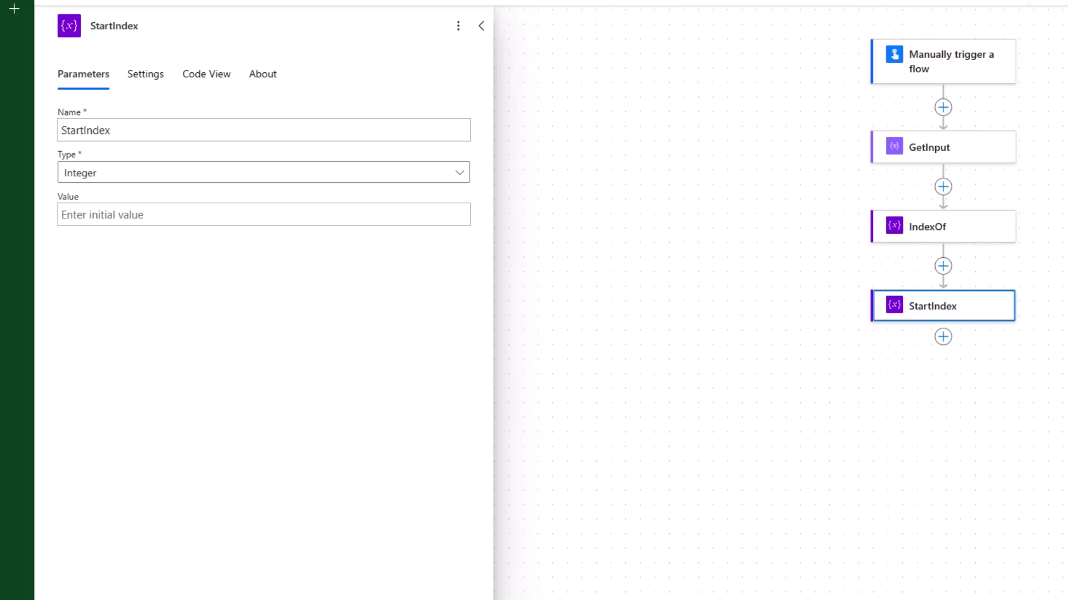
- Set StartIndex's initial value to the expression add(variables('IndexOf'),2) and close the action's settings
{"action": "left_click", "coordinate": [166, 220]}
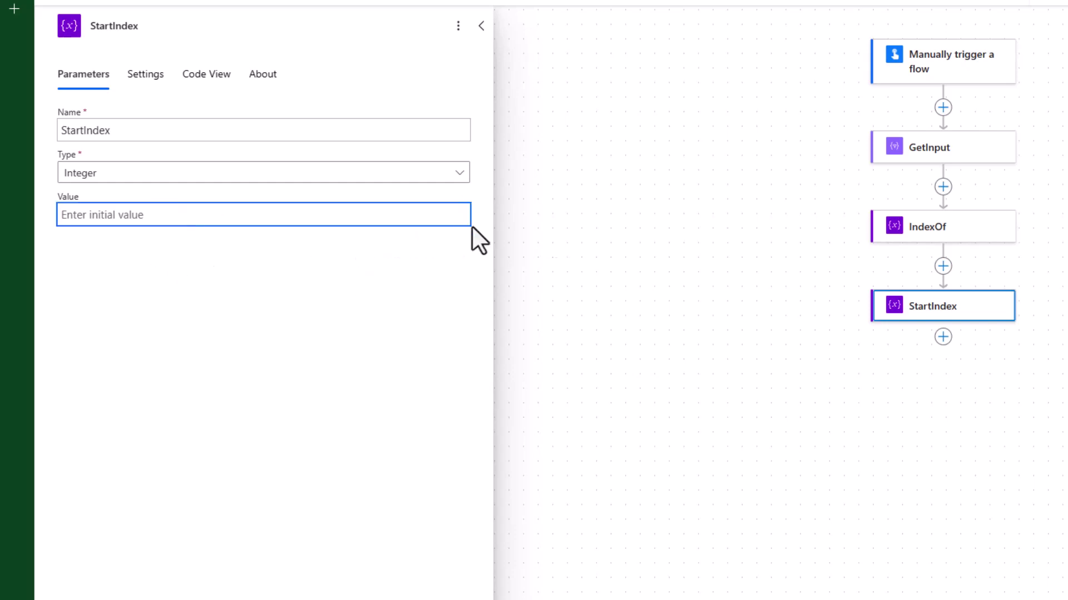
{"action": "left_click", "coordinate": [470, 223]}
{"action": "type", "text": "add"}
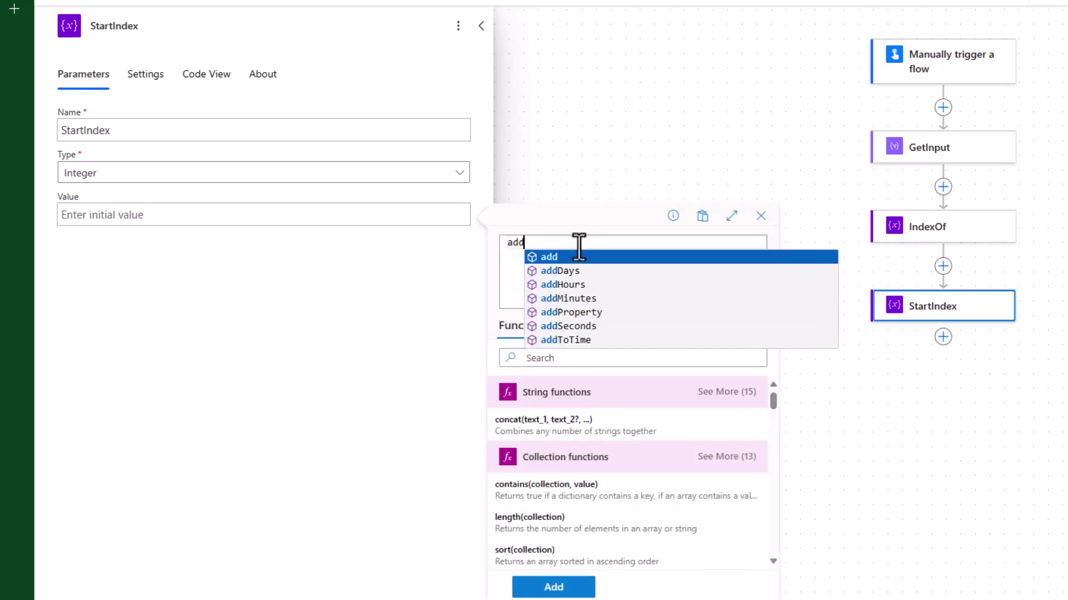
{"action": "type", "text": "("}
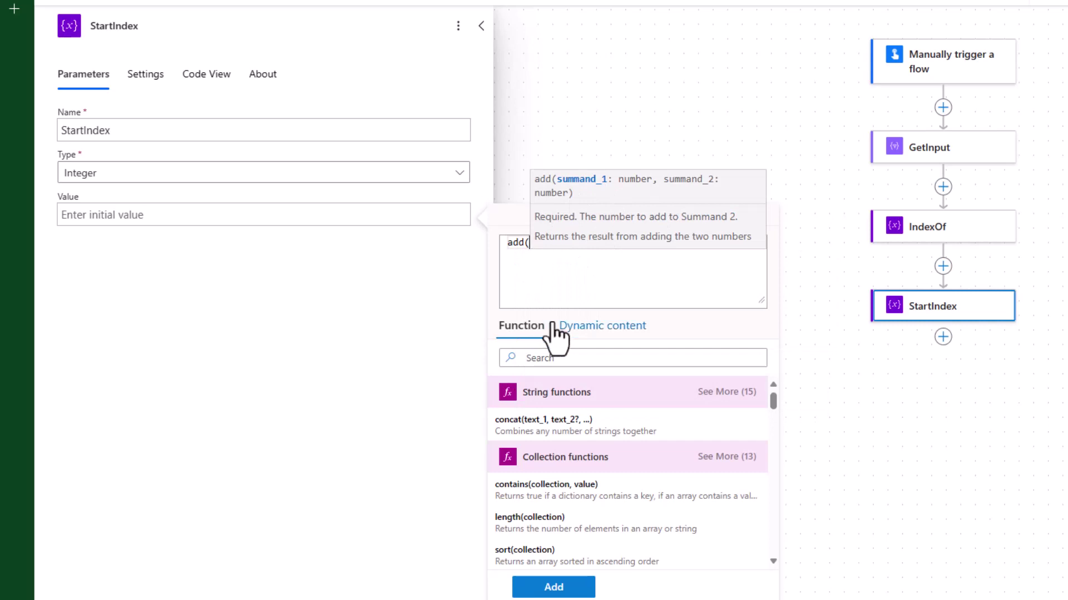
{"action": "left_click", "coordinate": [600, 327]}
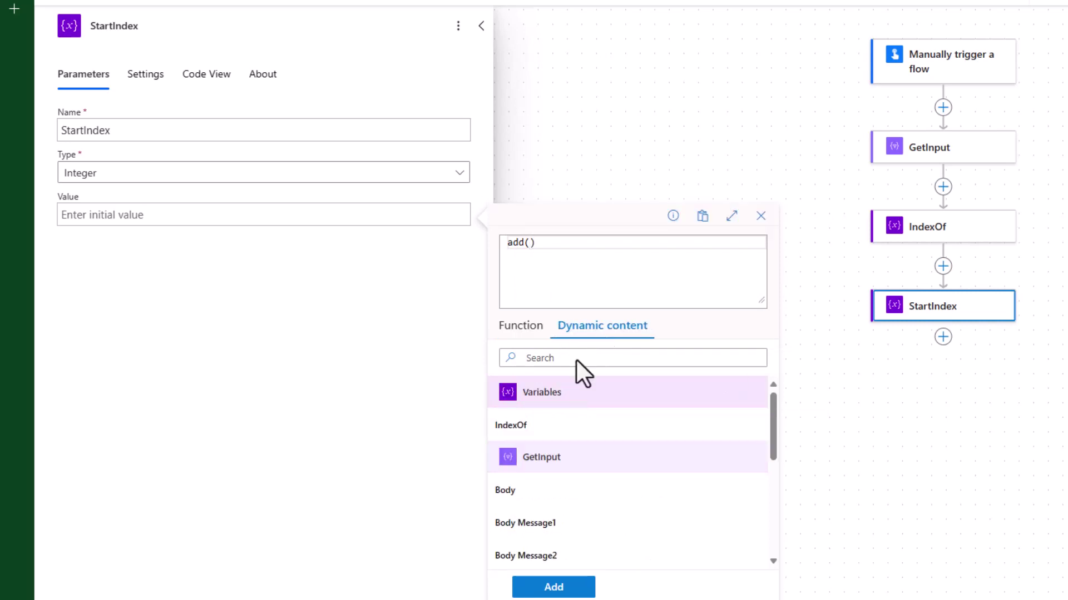
{"action": "left_click", "coordinate": [519, 426]}
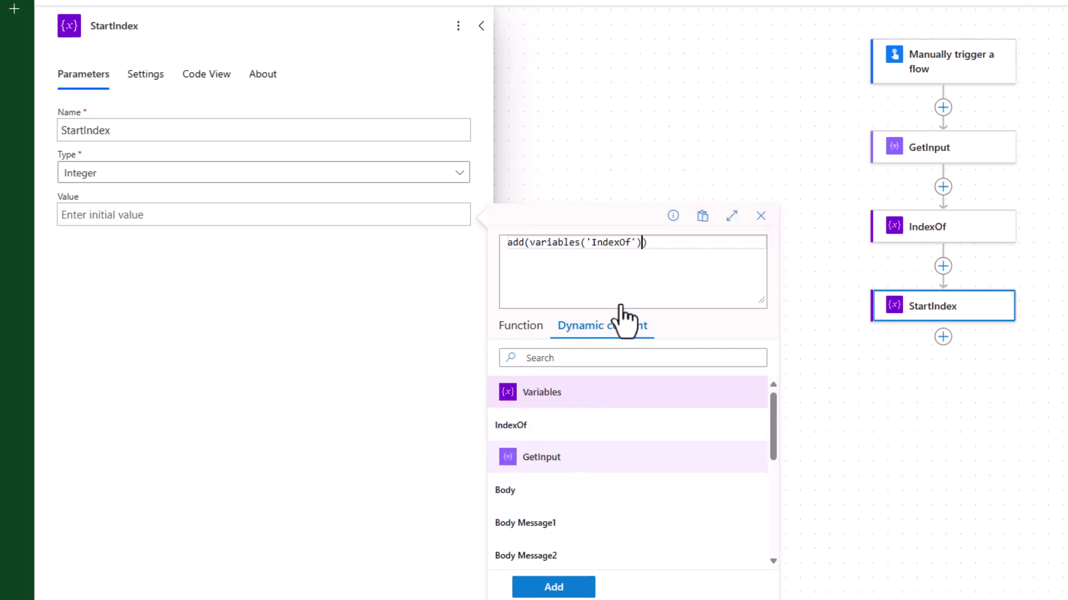
{"action": "type", "text": ","}
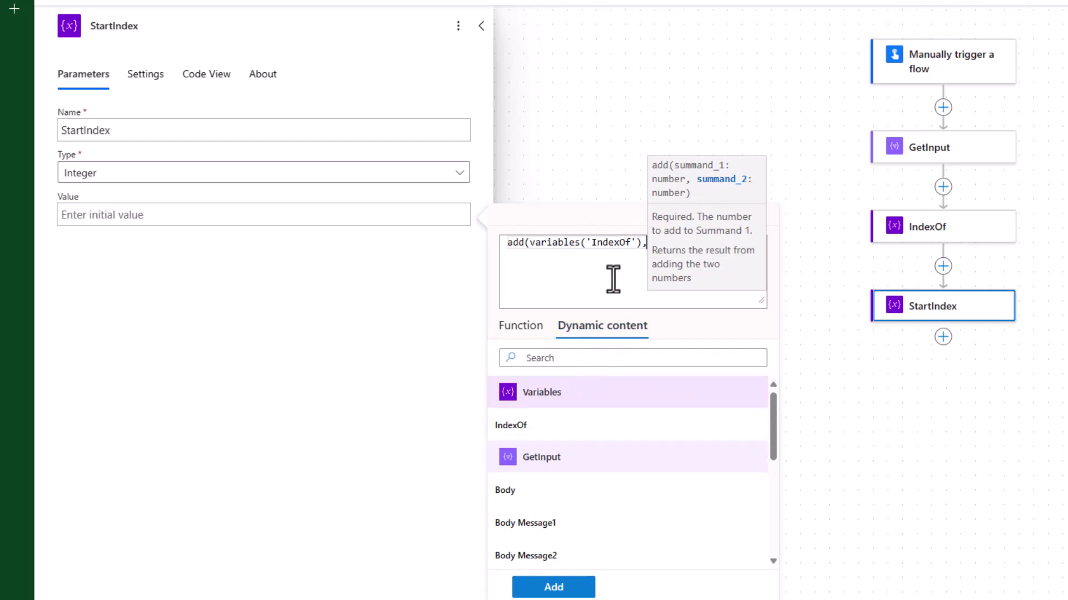
{"action": "type", "text": "2)"}
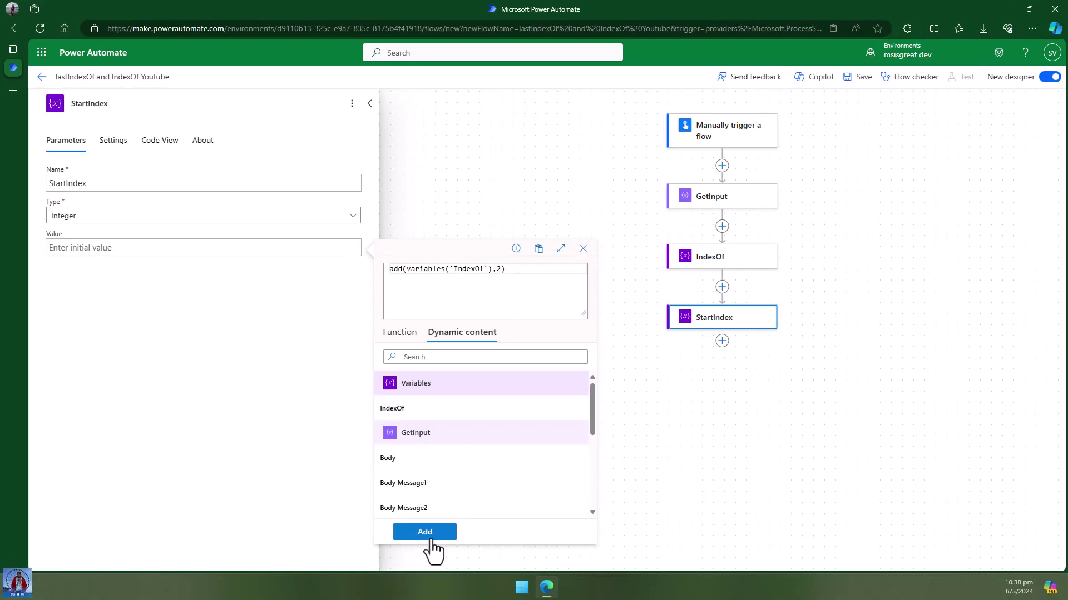
{"action": "left_click", "coordinate": [428, 534]}
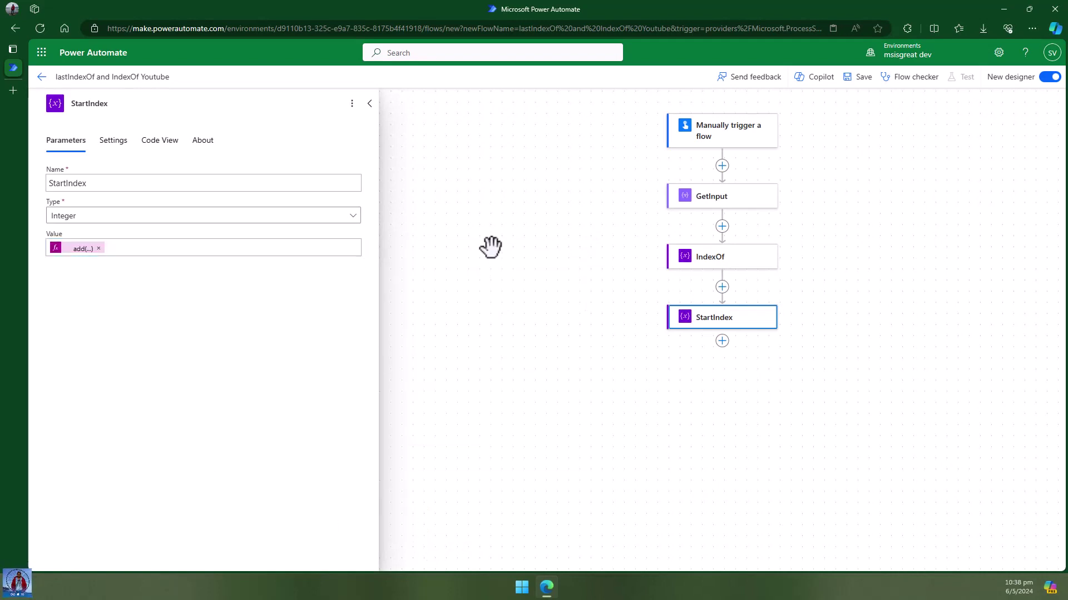
{"action": "left_click", "coordinate": [479, 212]}
- Add another Initialize variable action at the end of the flow, after StartIndex
{"action": "scroll", "coordinate": [779, 317], "scroll_direction": "down", "scroll_amount": 2}
{"action": "scroll", "coordinate": [779, 317], "scroll_direction": "right", "scroll_amount": 1}
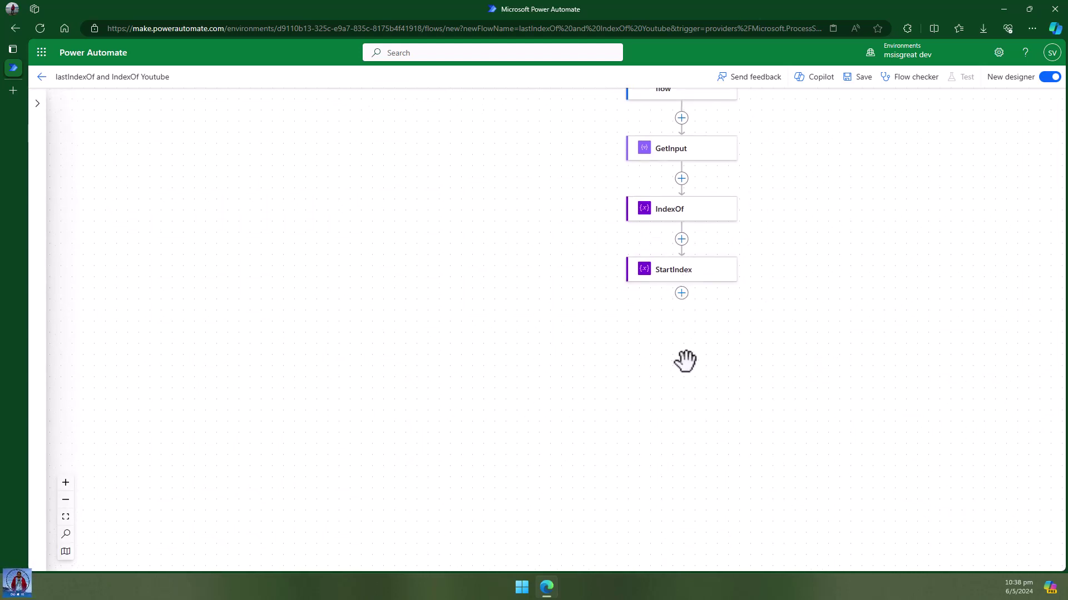
{"action": "left_click", "coordinate": [681, 293]}
{"action": "left_click", "coordinate": [723, 279]}
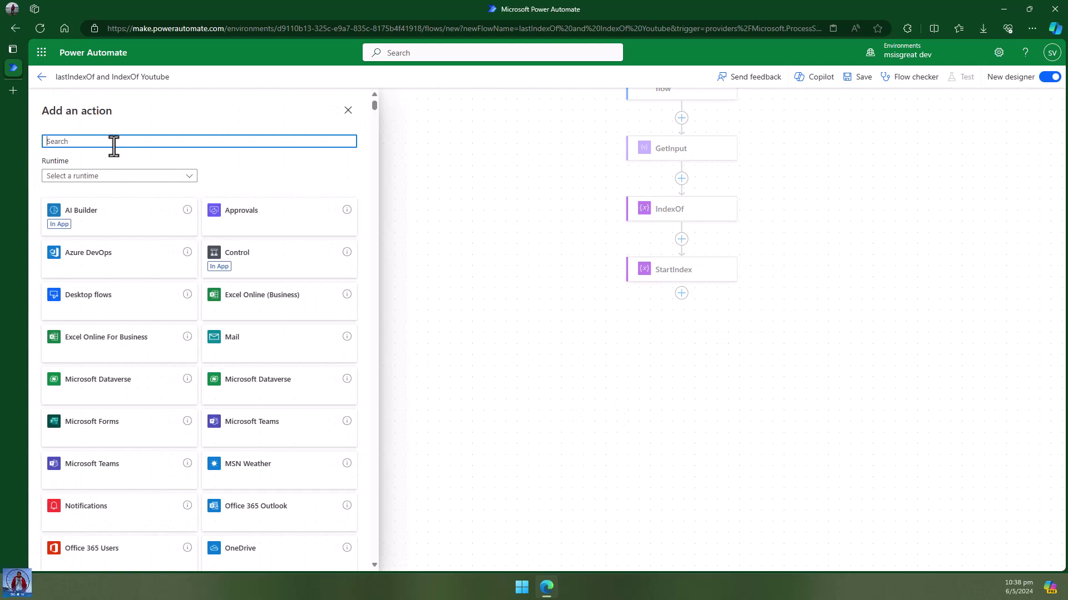
{"action": "type", "text": "initi"}
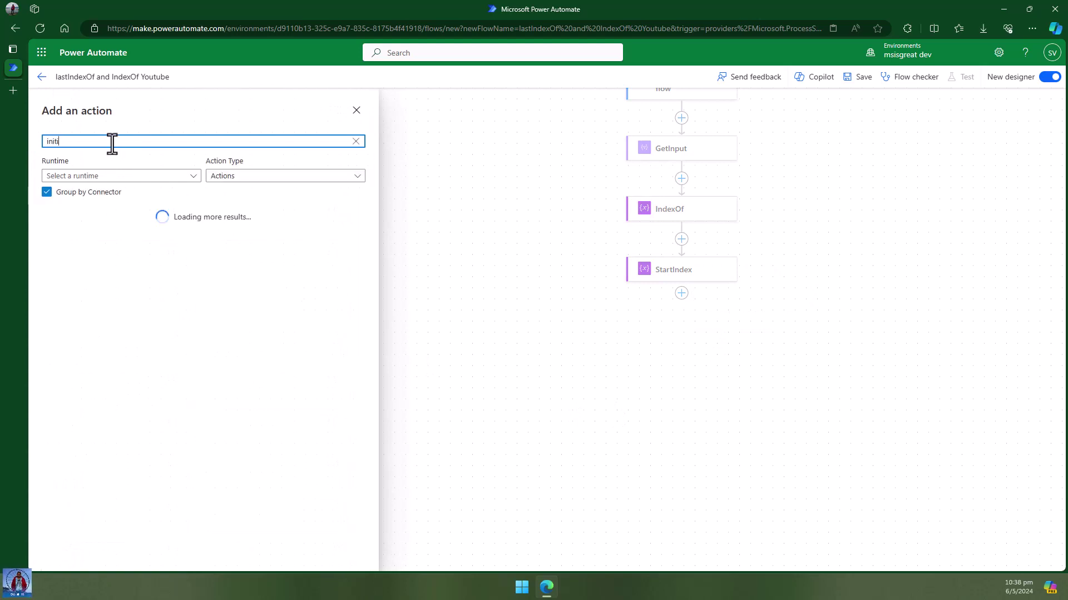
{"action": "left_click", "coordinate": [86, 323]}
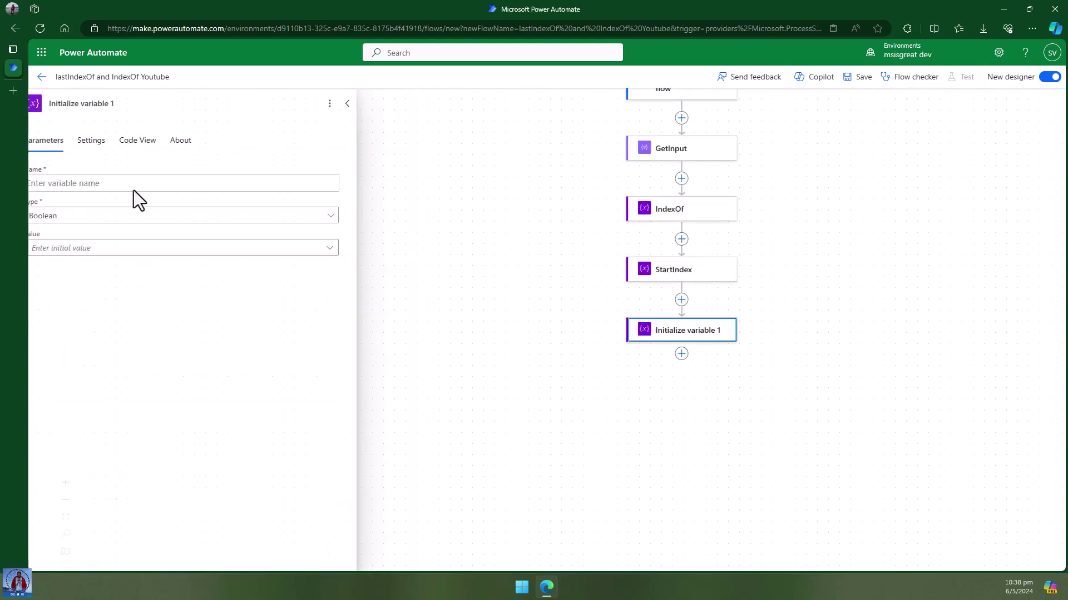
- Rename the Initialize variable 1 action to LastIndexOf
{"action": "left_click", "coordinate": [106, 184]}
{"action": "left_click_drag", "start_coordinate": [138, 104], "coordinate": [55, 102]}
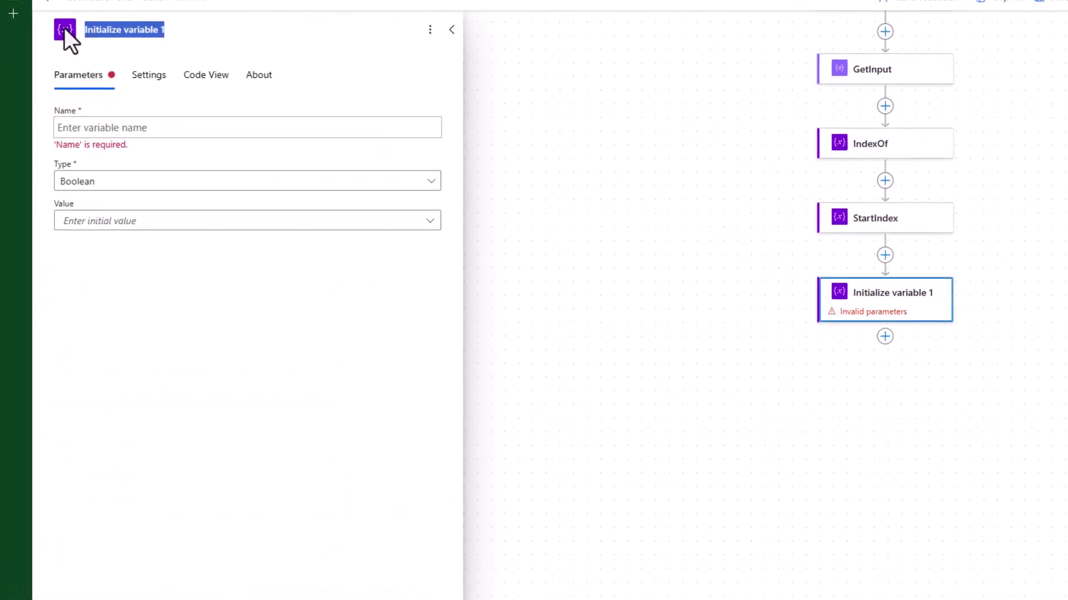
{"action": "type", "text": "lastIndexOf"}
{"action": "right_click", "coordinate": [87, 30]}
{"action": "left_click", "coordinate": [111, 67]}
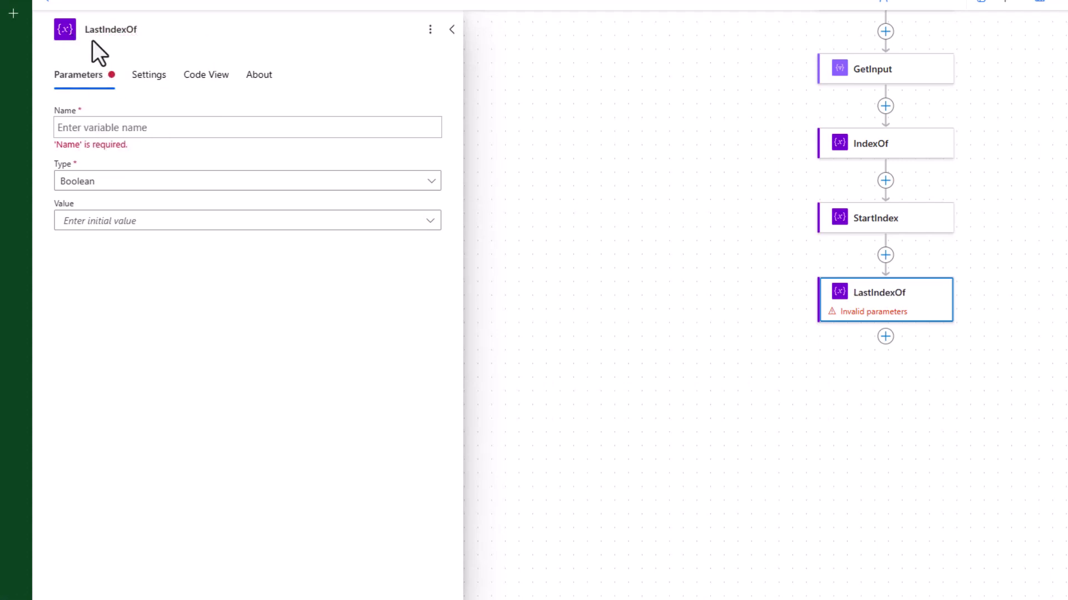
- Reuse the action's title LastIndexOf as the variable name and set the type to Integer
{"action": "double_click", "coordinate": [111, 29]}
{"action": "key", "text": "ctrl+c"}
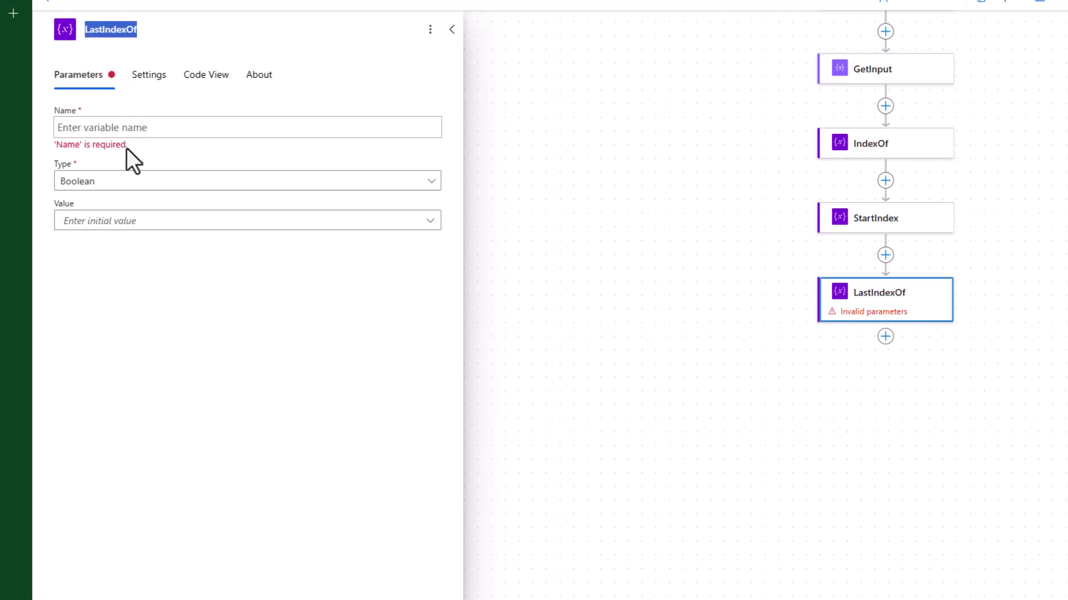
{"action": "left_click", "coordinate": [123, 129]}
{"action": "key", "text": "ctrl+v"}
{"action": "left_click", "coordinate": [126, 170]}
{"action": "left_click", "coordinate": [93, 220]}
- Begin LastIndexOf's initial value expression with the lastIndexOf function, using Message1 from GetInput as its text argument
{"action": "left_click", "coordinate": [262, 206]}
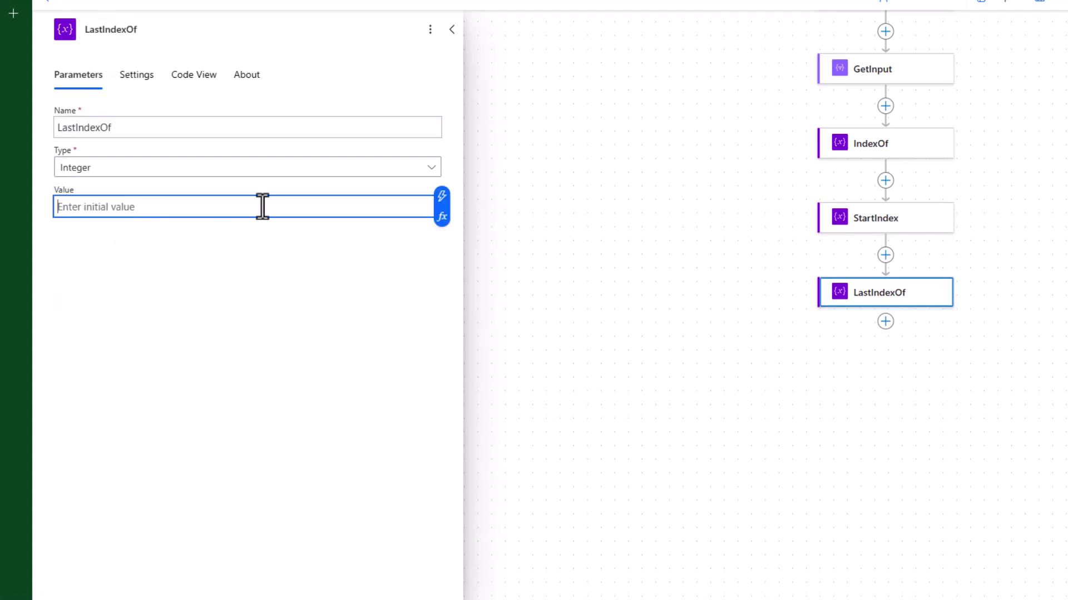
{"action": "left_click", "coordinate": [439, 217]}
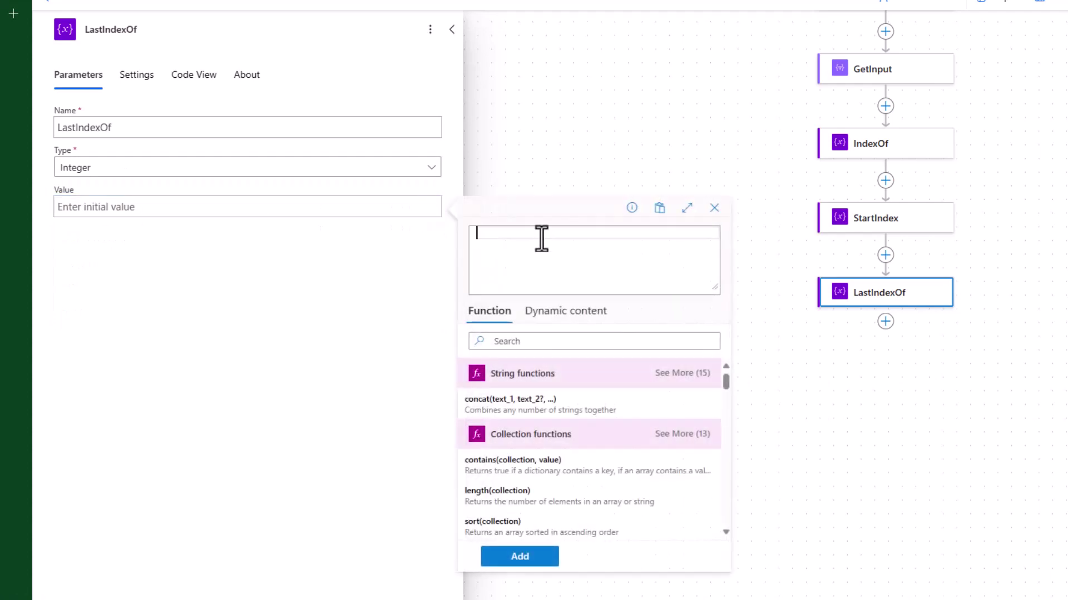
{"action": "type", "text": "lasti"}
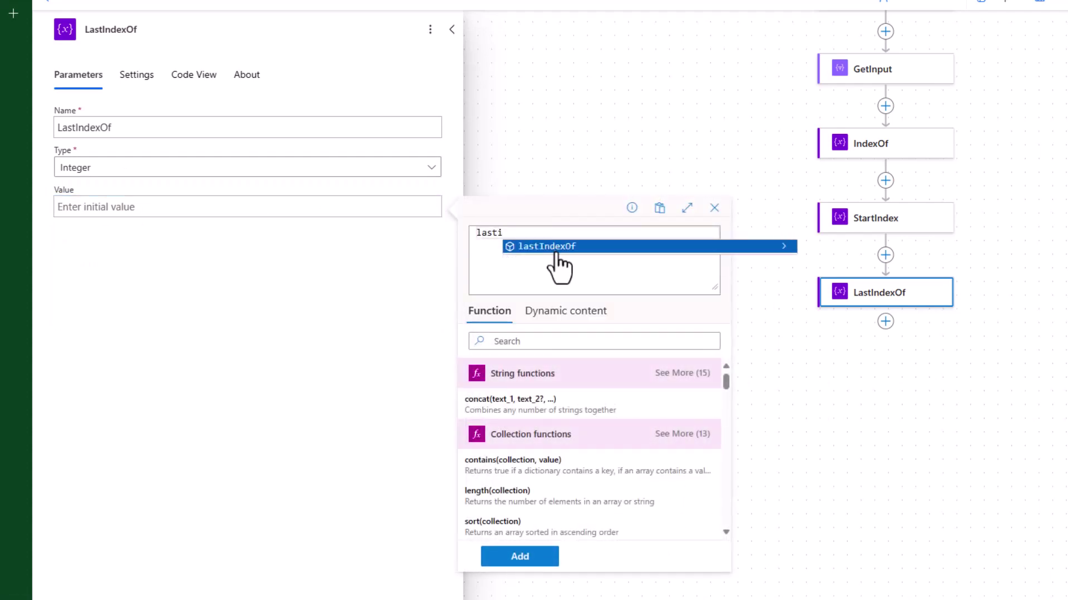
{"action": "left_click", "coordinate": [557, 246]}
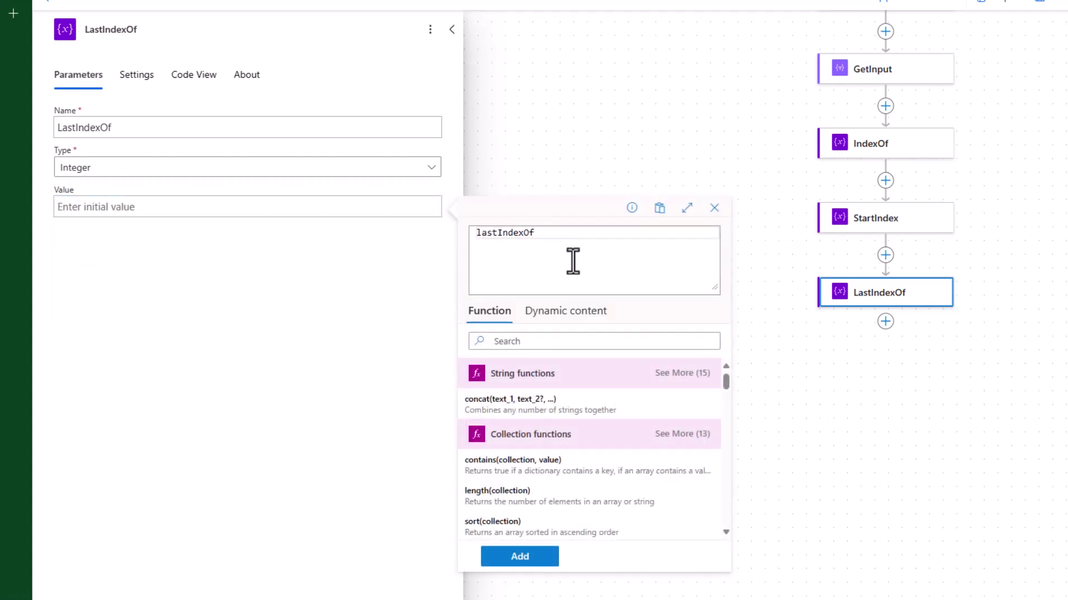
{"action": "type", "text": "("}
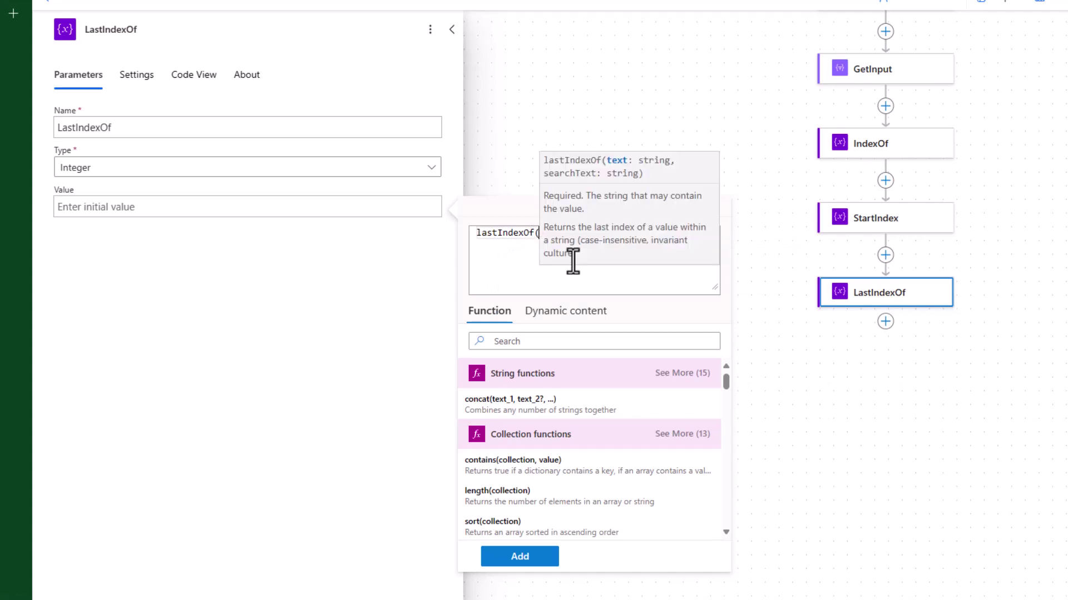
{"action": "left_click", "coordinate": [559, 314]}
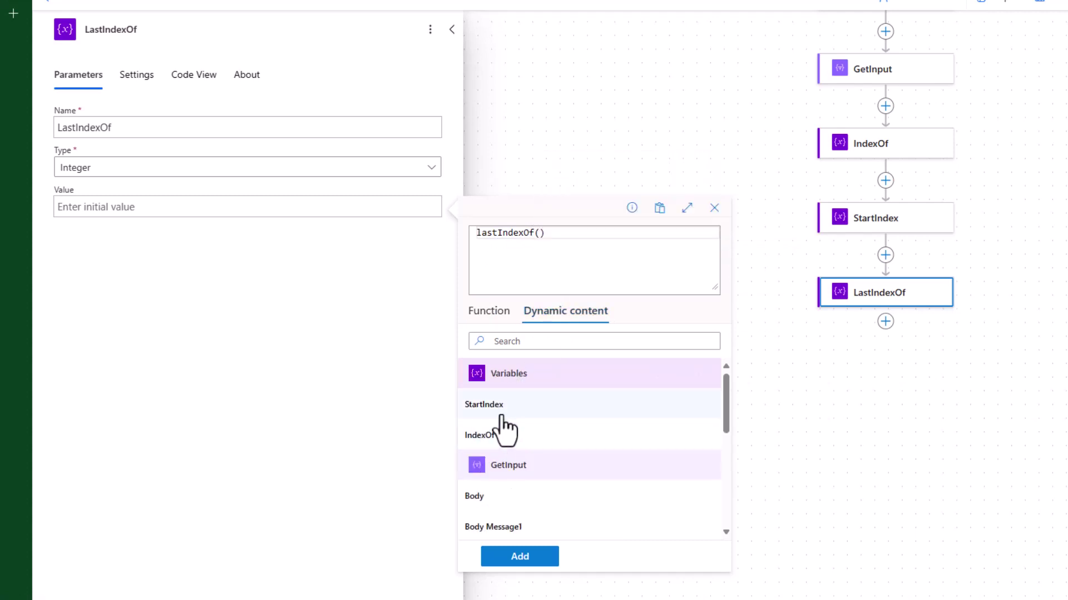
{"action": "scroll", "coordinate": [523, 528], "scroll_direction": "down", "scroll_amount": 2}
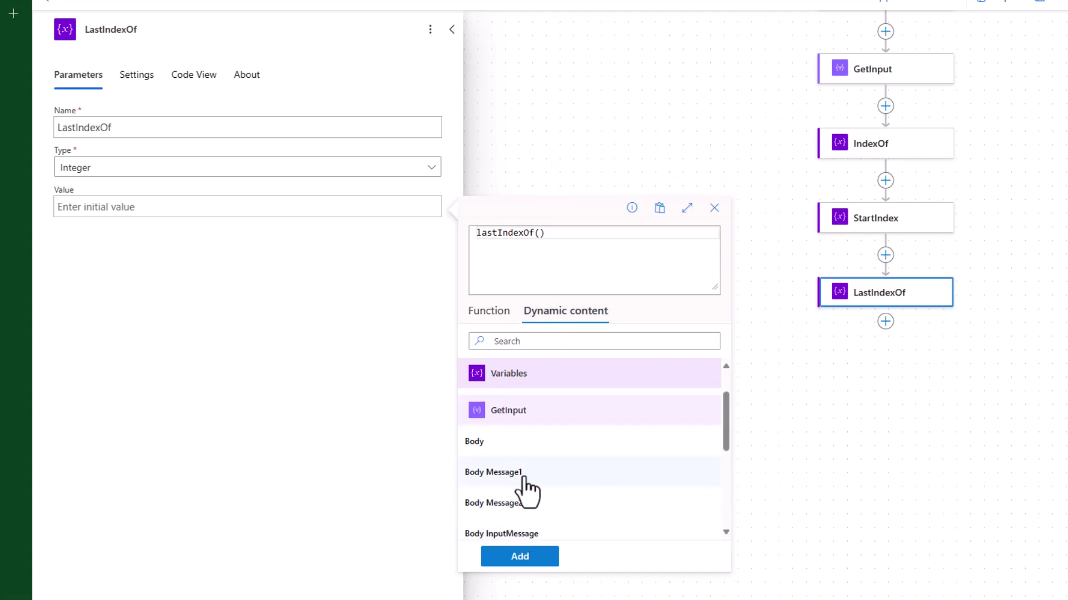
{"action": "left_click", "coordinate": [523, 472]}
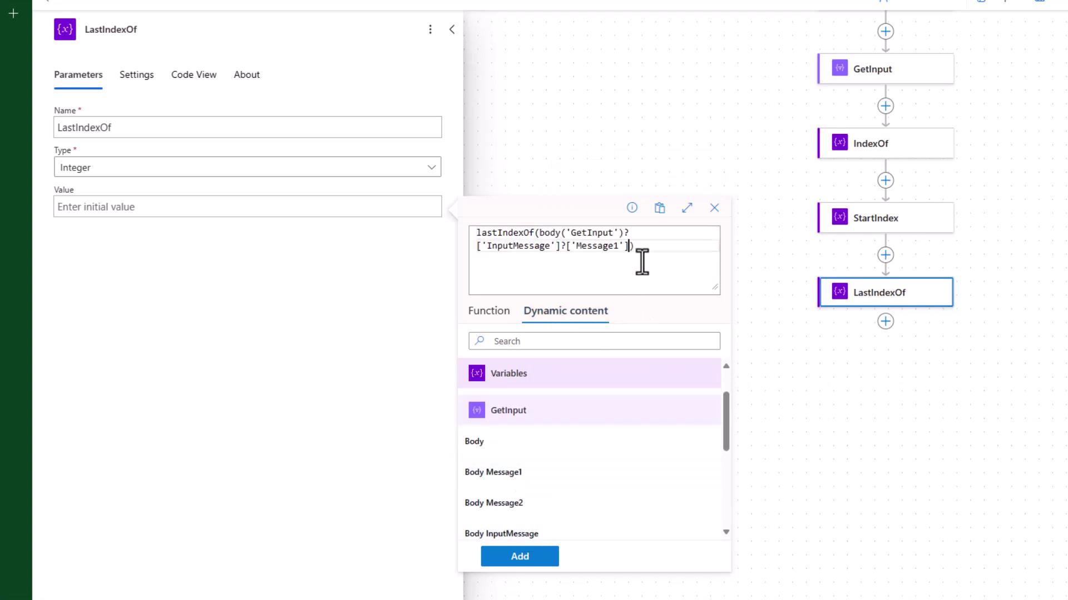
- Complete the lastIndexOf expression with '.' as the search text, add it as the value and close the action's settings
{"action": "type", "text": ",'."}
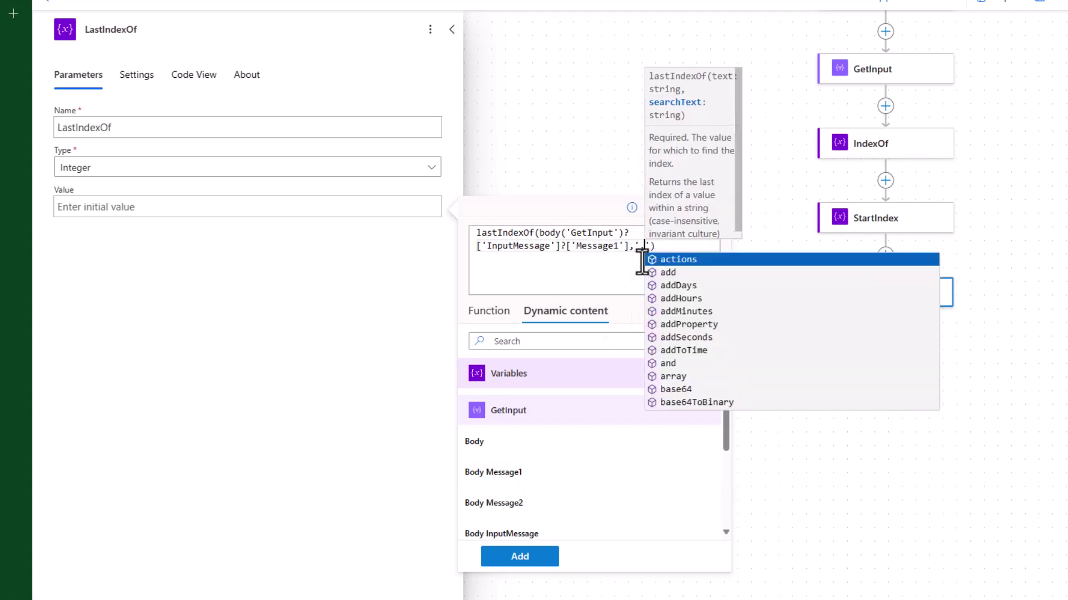
{"action": "left_click", "coordinate": [632, 230]}
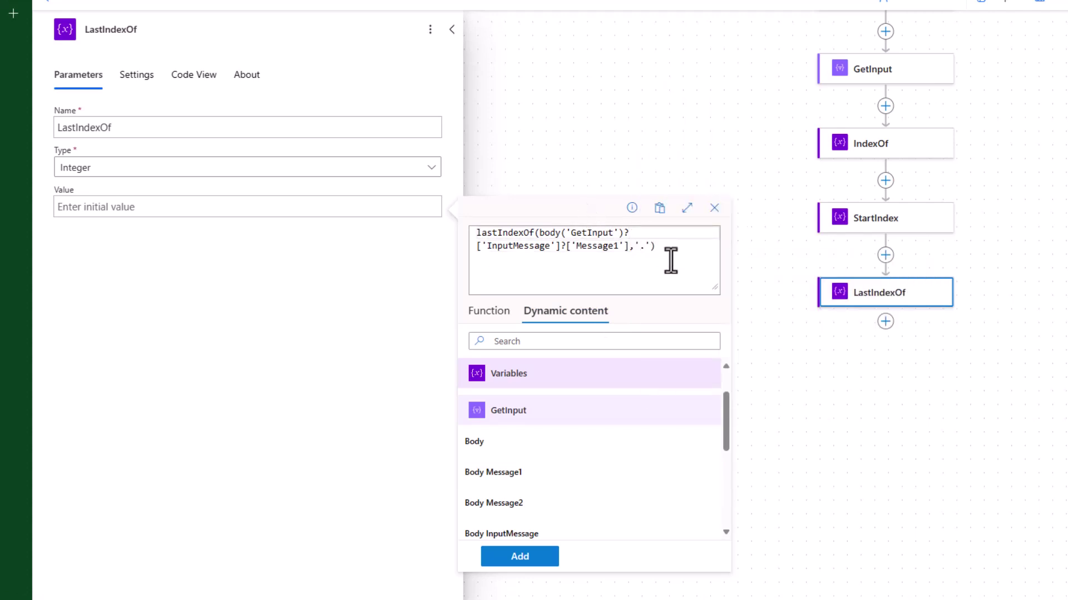
{"action": "left_click", "coordinate": [678, 245]}
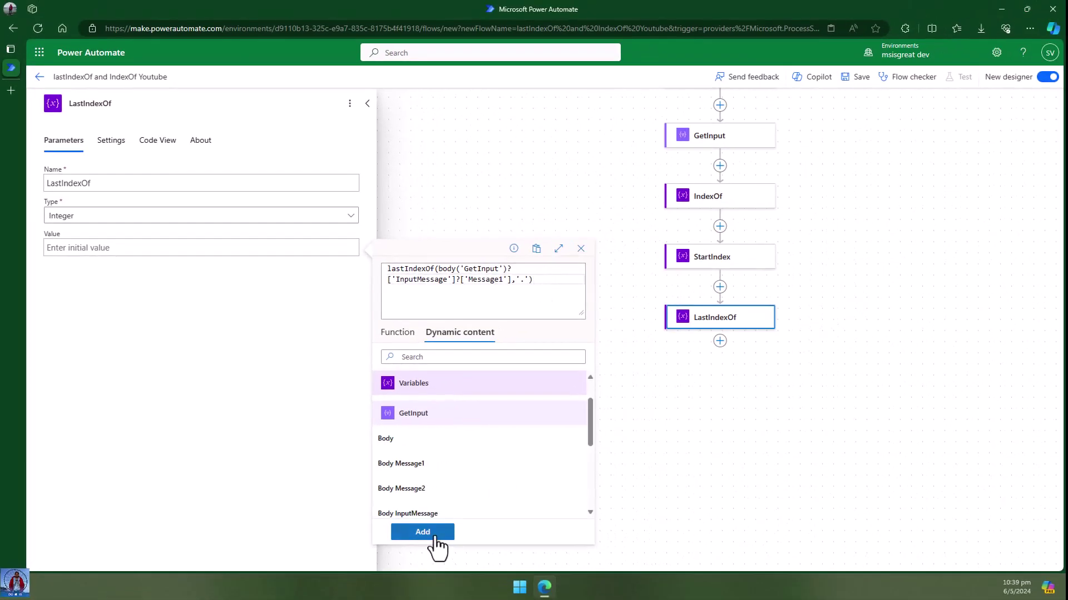
{"action": "left_click", "coordinate": [435, 534]}
{"action": "left_click", "coordinate": [146, 330]}
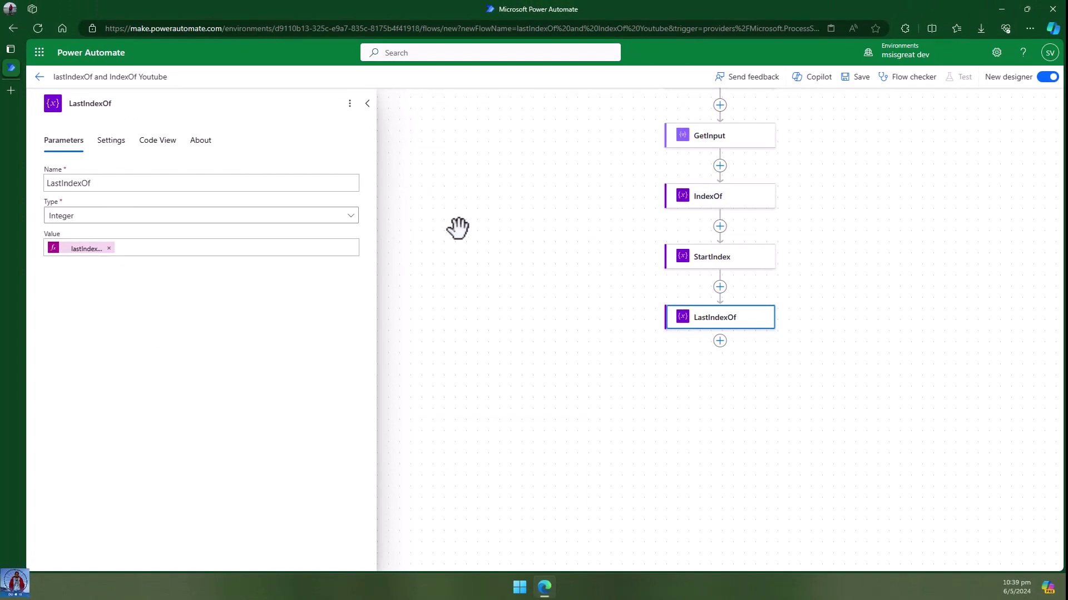
{"action": "left_click", "coordinate": [706, 408]}
- Add another Initialize variable action at the end of the flow, after LastIndexOf
{"action": "left_click", "coordinate": [719, 341]}
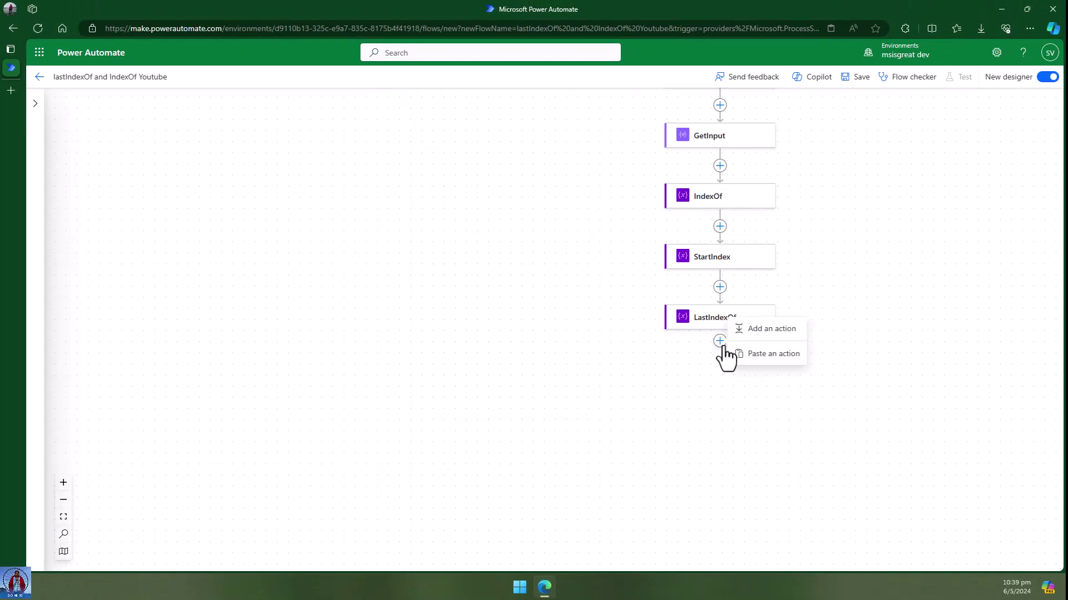
{"action": "left_click", "coordinate": [759, 329]}
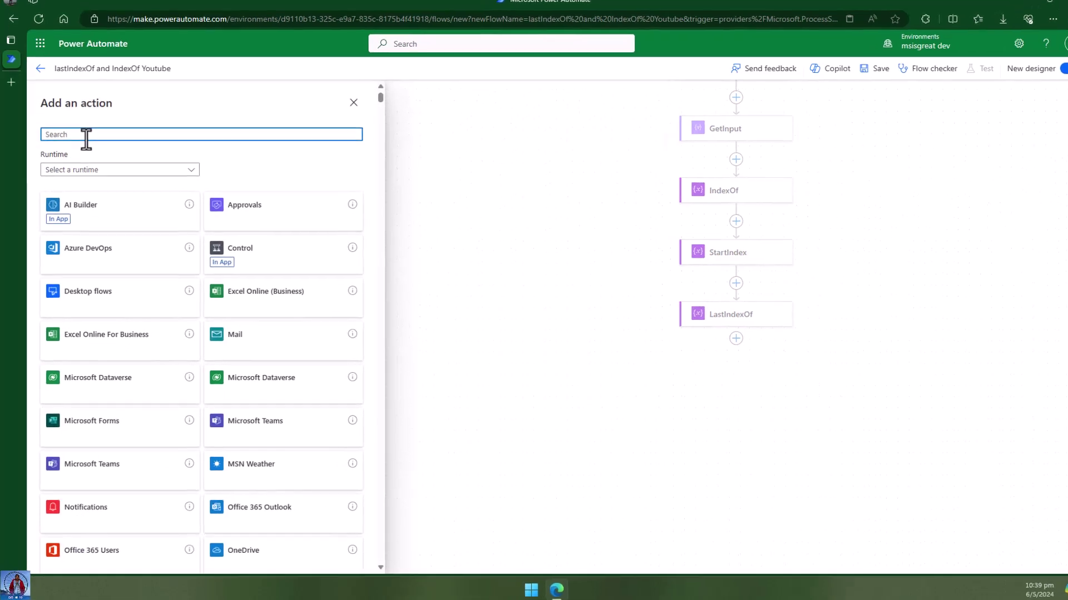
{"action": "type", "text": "initi"}
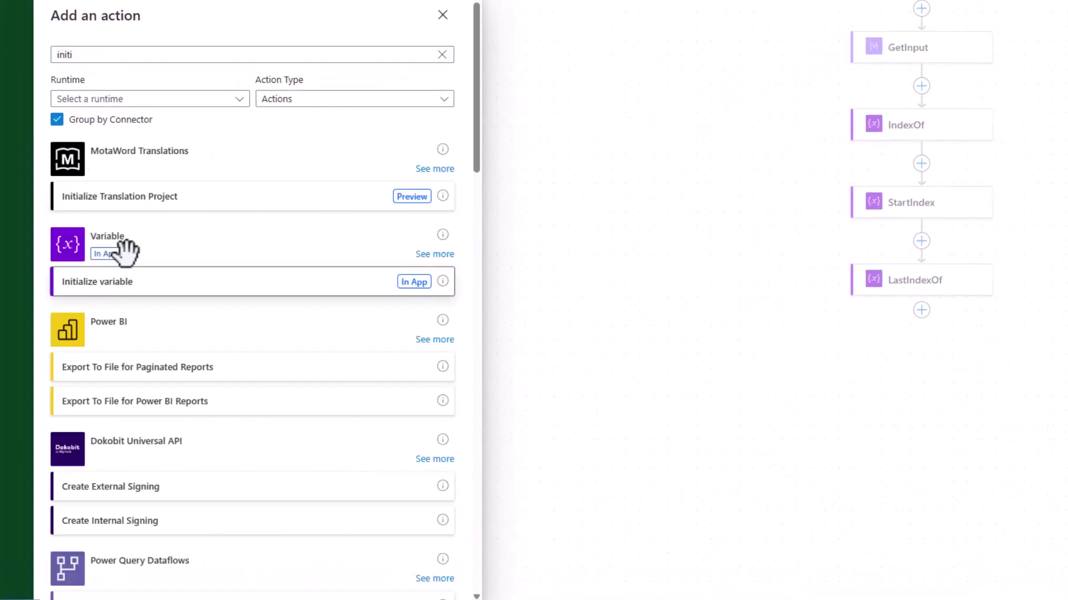
{"action": "left_click", "coordinate": [127, 278]}
- Rename the Initialize variable 2 action to LengthNeeded
{"action": "left_click", "coordinate": [119, 108]}
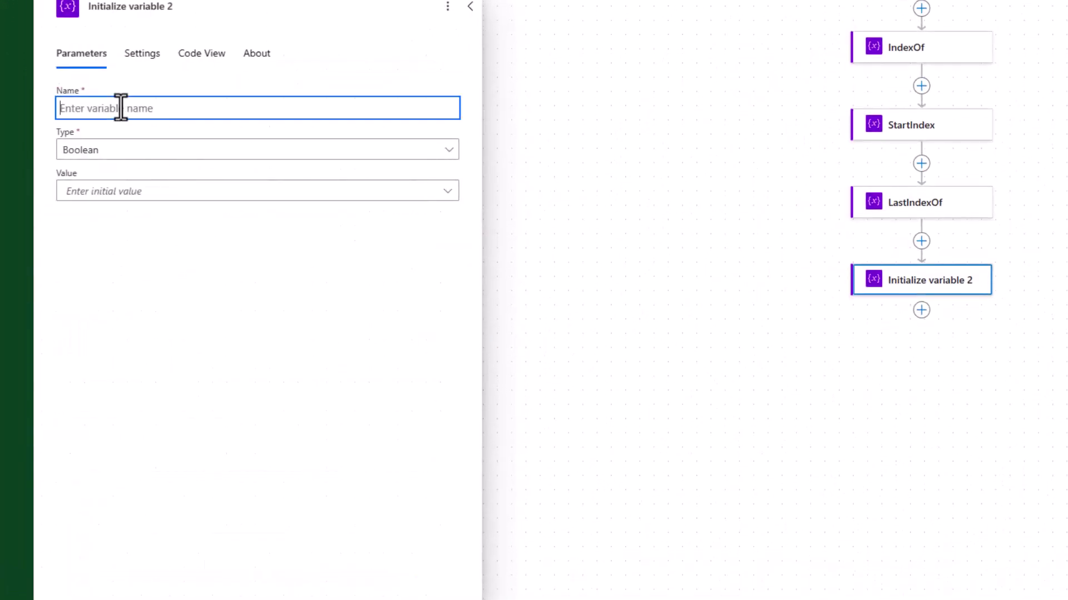
{"action": "left_click_drag", "start_coordinate": [172, 12], "coordinate": [63, 3]}
{"action": "type", "text": "LengthNeeded"}
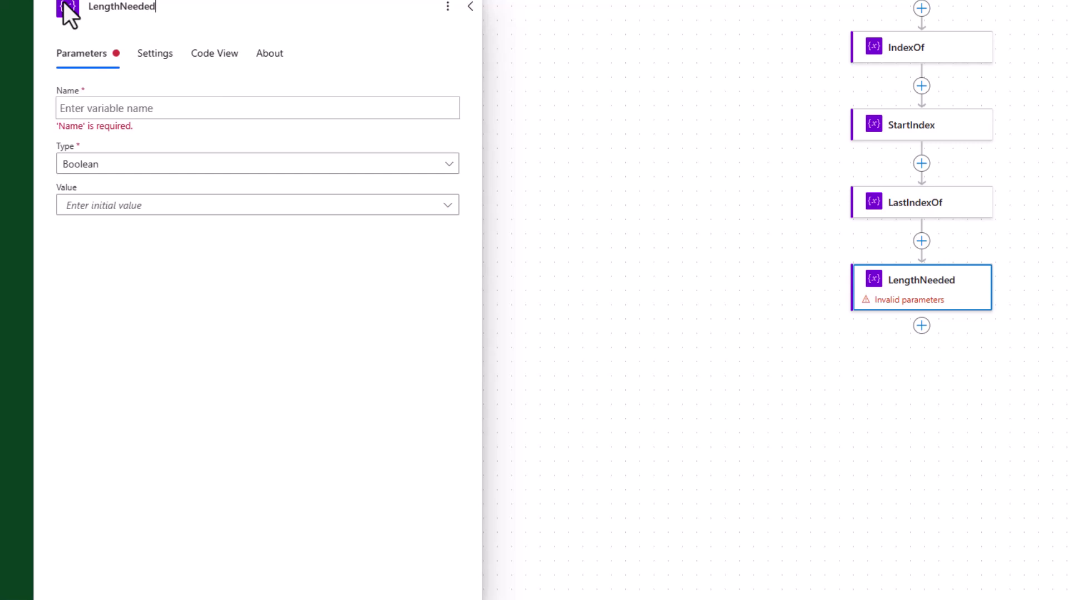
- Reuse the action's title LengthNeeded as the variable name and set the type to Integer
{"action": "double_click", "coordinate": [112, 7]}
{"action": "key", "text": "ctrl+c"}
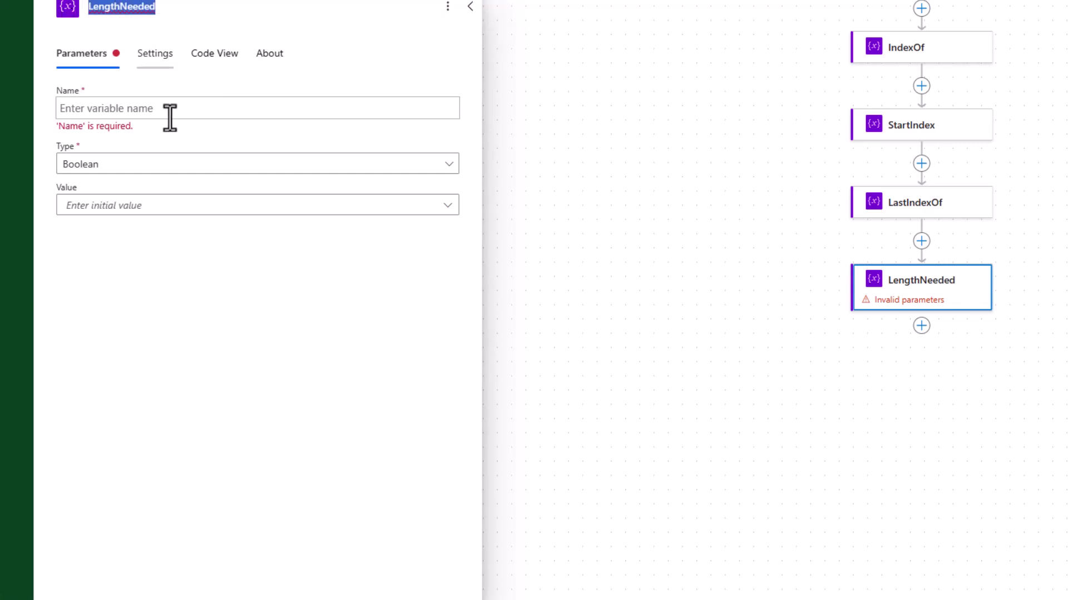
{"action": "left_click", "coordinate": [118, 108]}
{"action": "key", "text": "ctrl+v"}
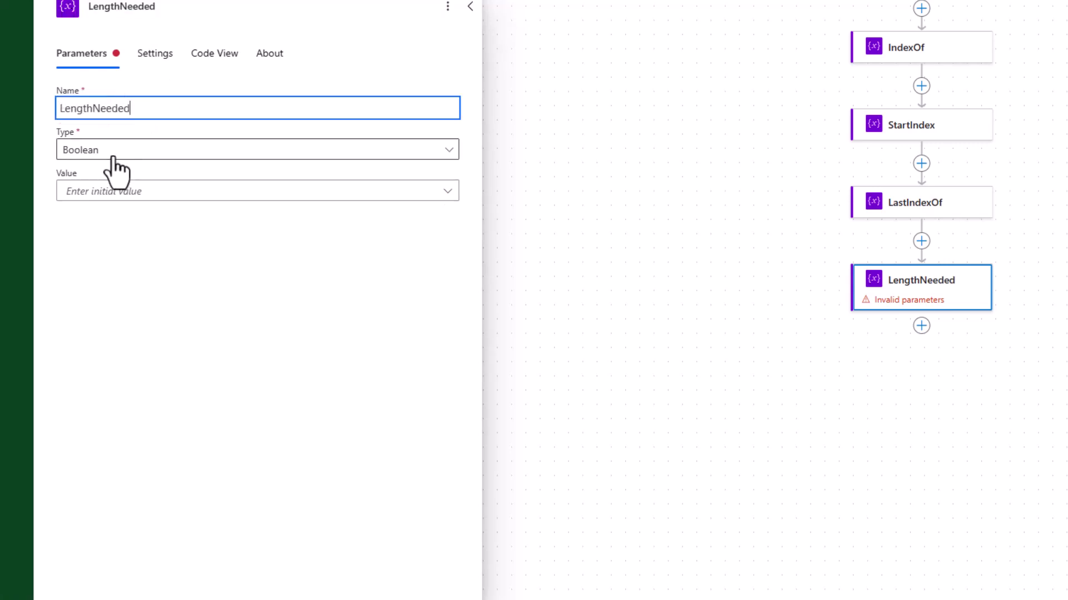
{"action": "left_click", "coordinate": [110, 154]}
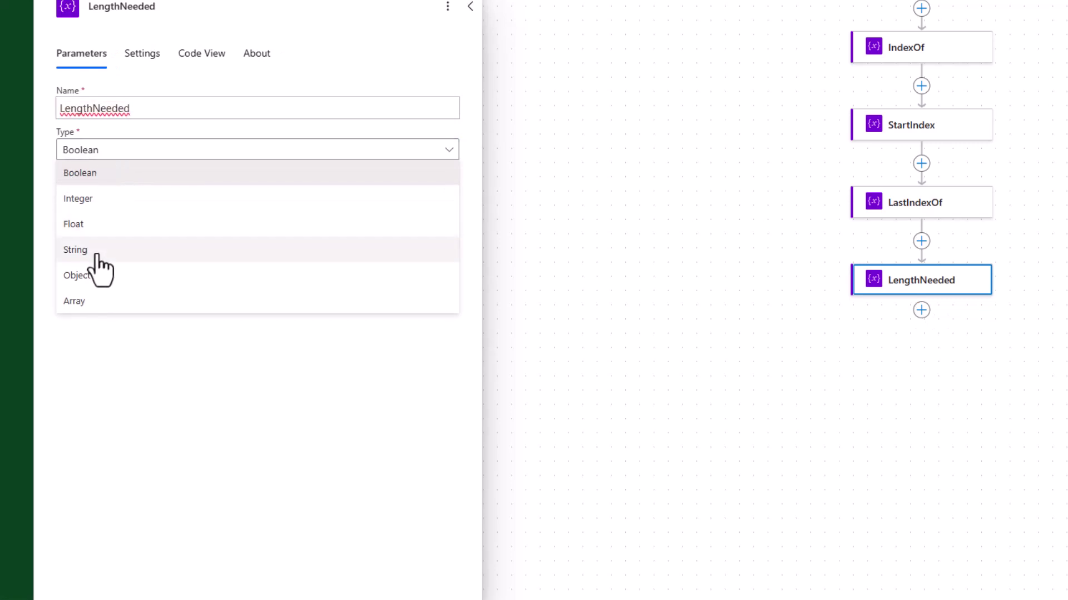
{"action": "left_click", "coordinate": [95, 201]}
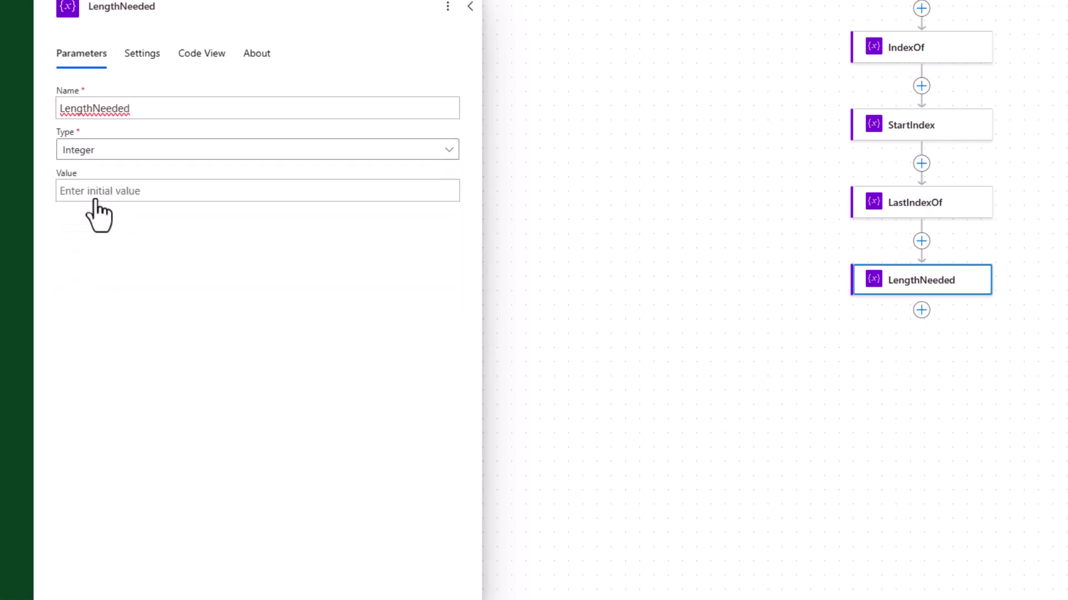
- Set LengthNeeded's initial value to the expression sub(variables('LastIndexOf'),variables('IndexOf'))
{"action": "left_click", "coordinate": [131, 187]}
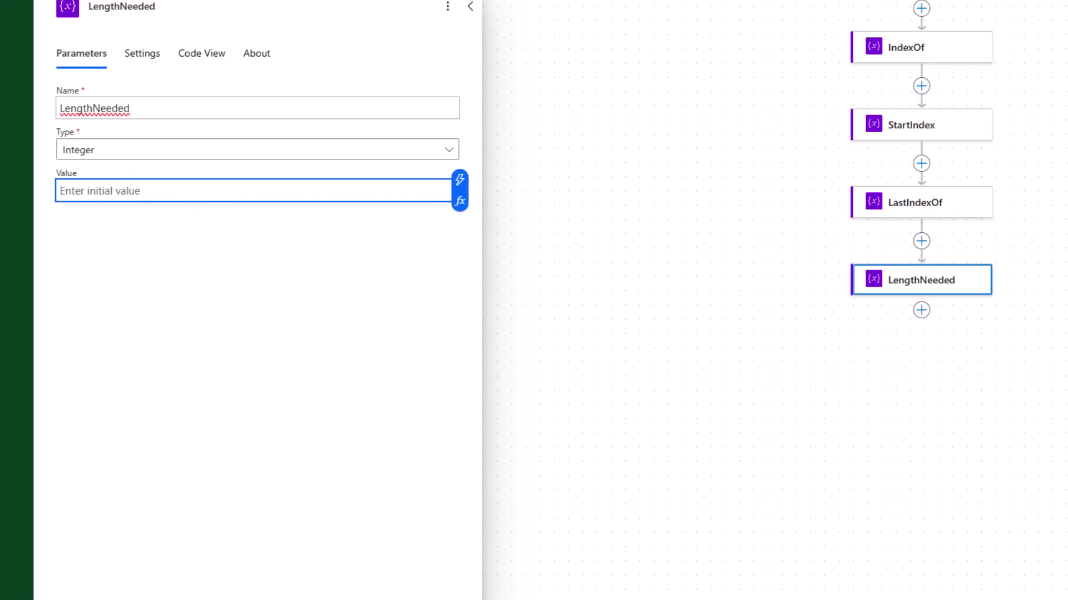
{"action": "key", "text": "alt+Tab"}
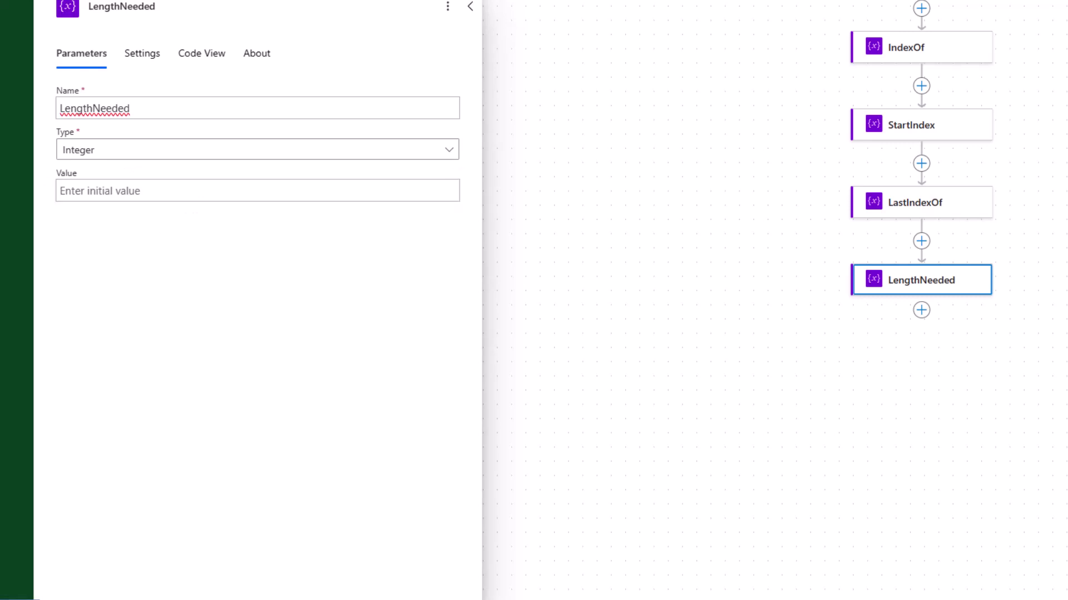
{"action": "left_click", "coordinate": [121, 190]}
{"action": "left_click", "coordinate": [460, 201]}
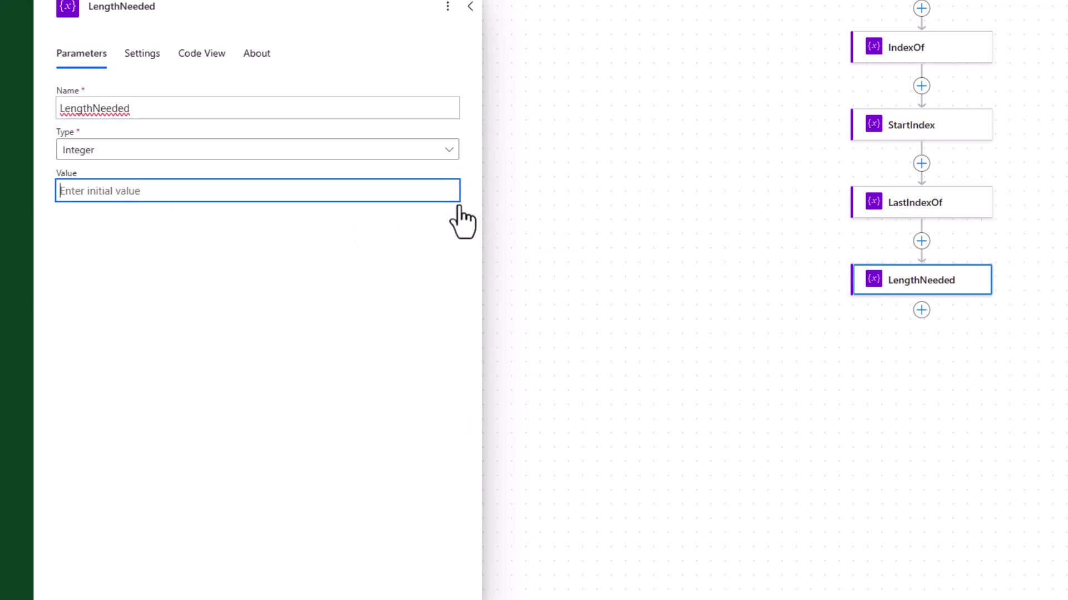
{"action": "type", "text": "sub("}
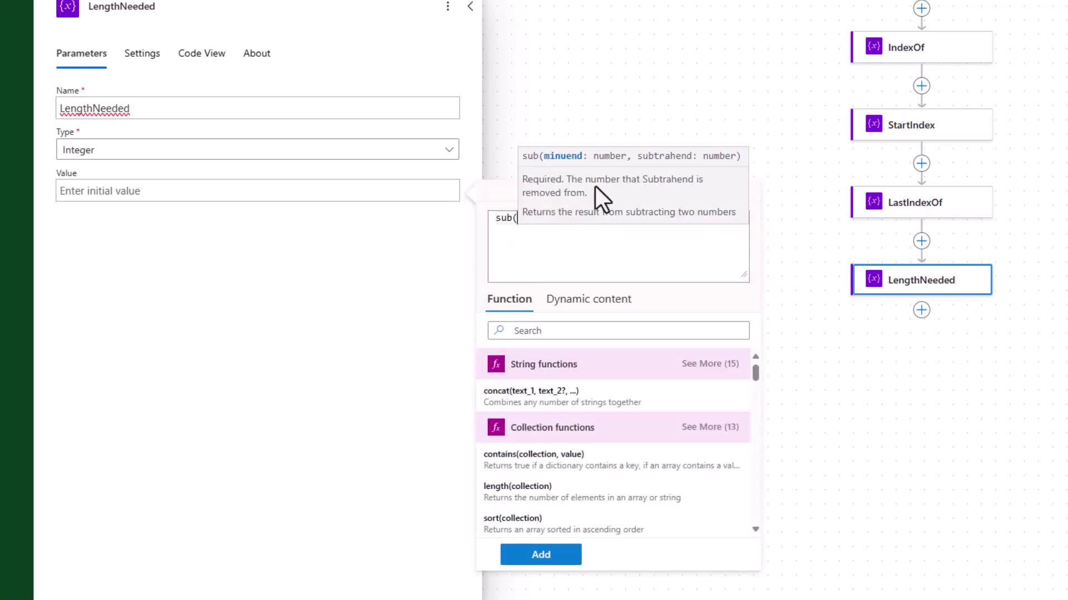
{"action": "left_click", "coordinate": [593, 303]}
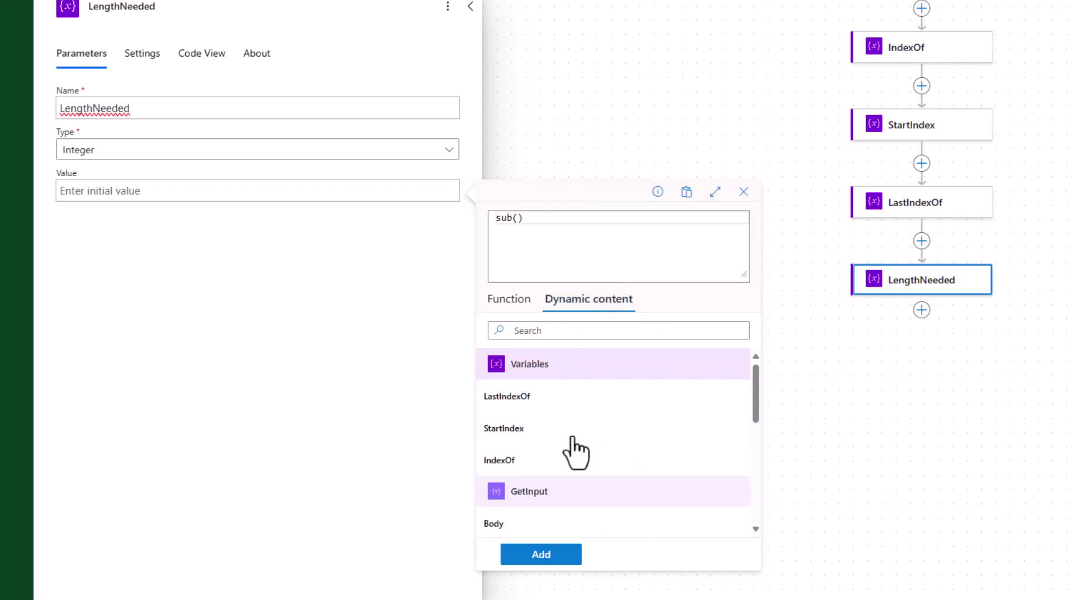
{"action": "left_click", "coordinate": [536, 399]}
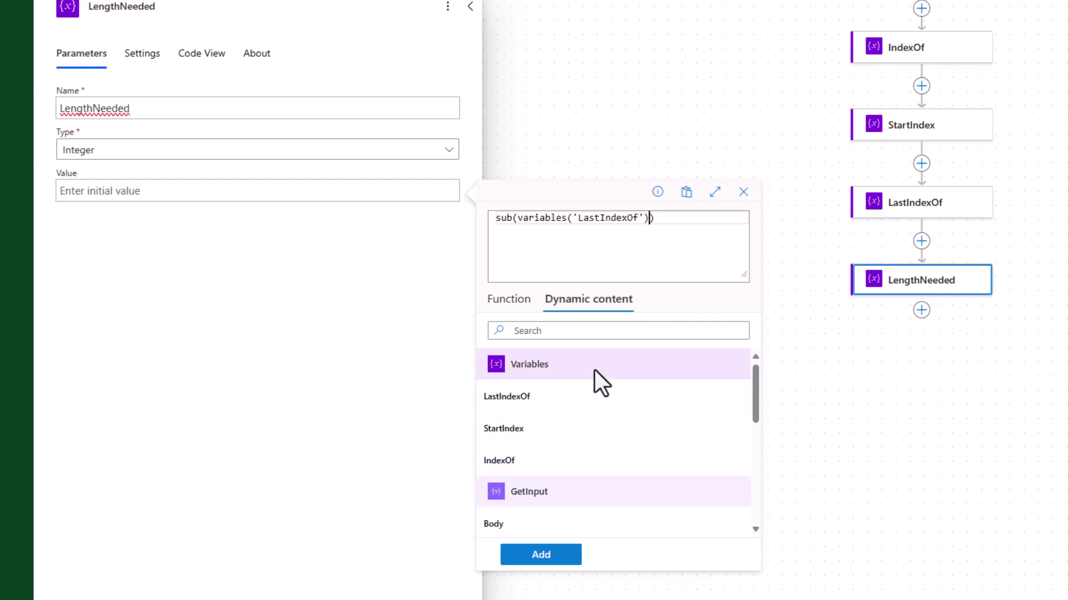
{"action": "type", "text": ","}
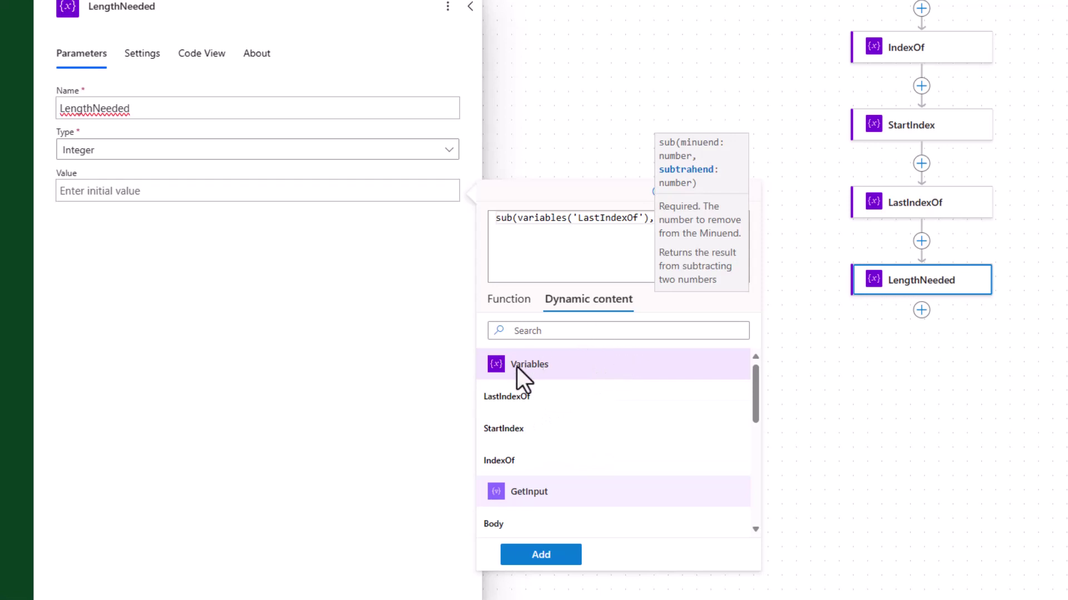
{"action": "left_click", "coordinate": [523, 461]}
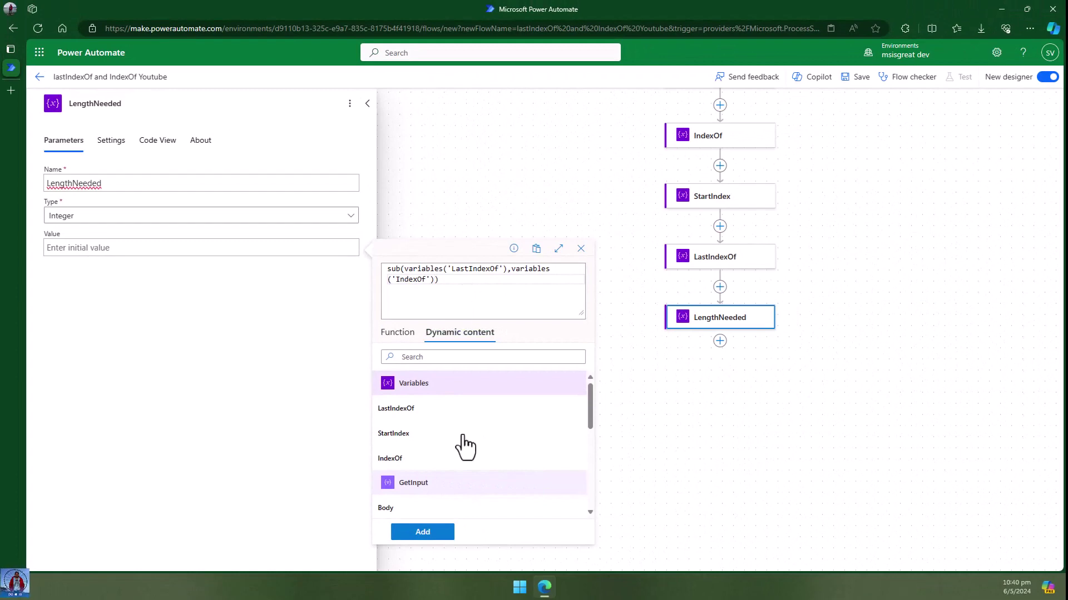
{"action": "left_click", "coordinate": [422, 532]}
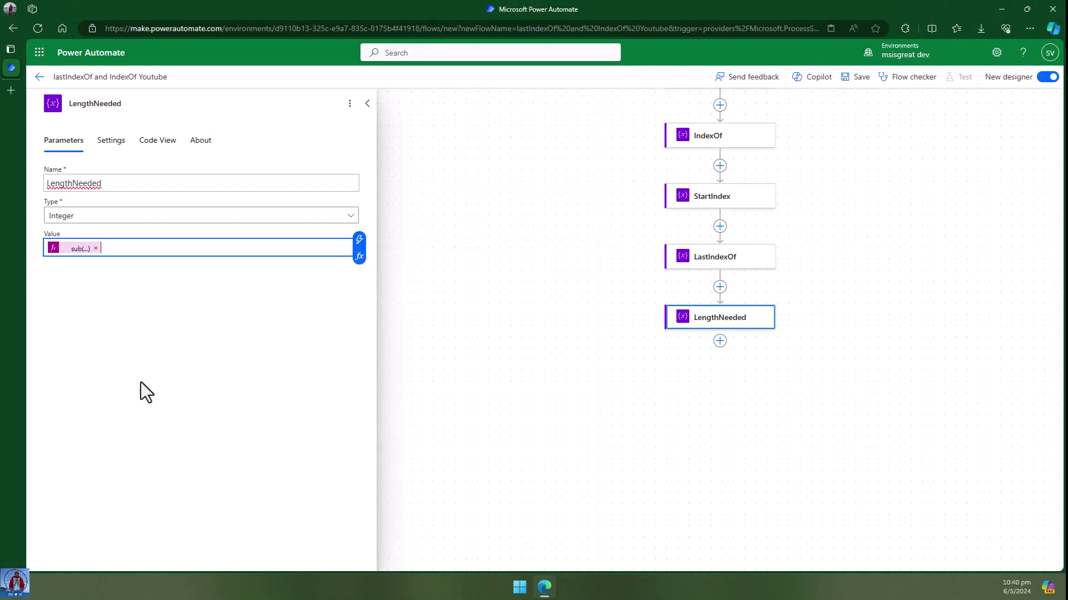
{"action": "left_click", "coordinate": [159, 329]}
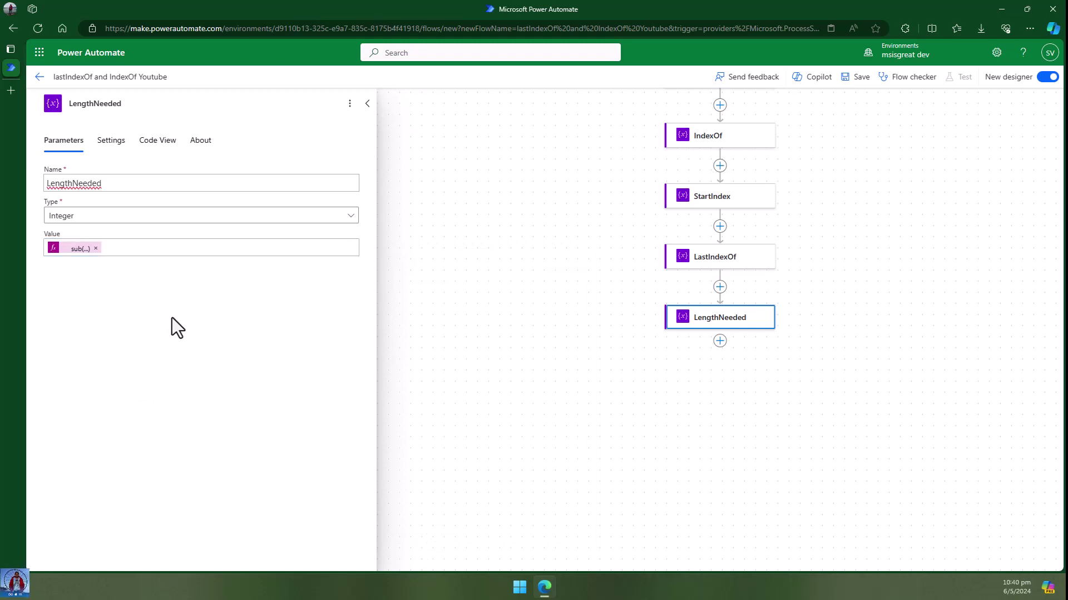
- Close LengthNeeded's settings, save the flow and dismiss the notification
{"action": "left_click", "coordinate": [834, 236]}
{"action": "left_click", "coordinate": [857, 78]}
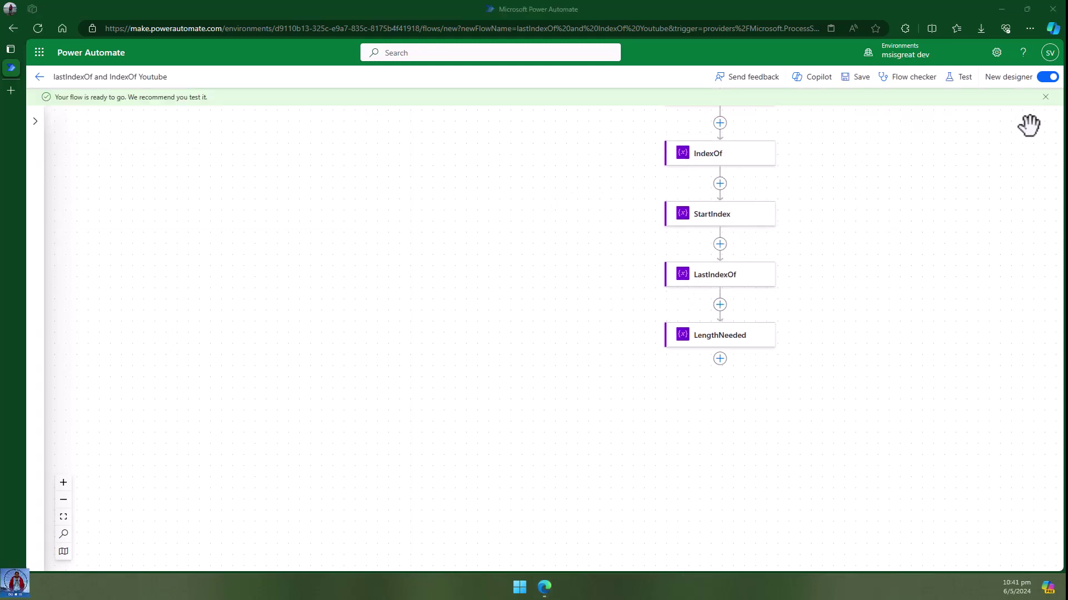
{"action": "left_click", "coordinate": [1046, 97]}
- Add a Data Operation Compose action after the LengthNeeded action
{"action": "left_click", "coordinate": [720, 341]}
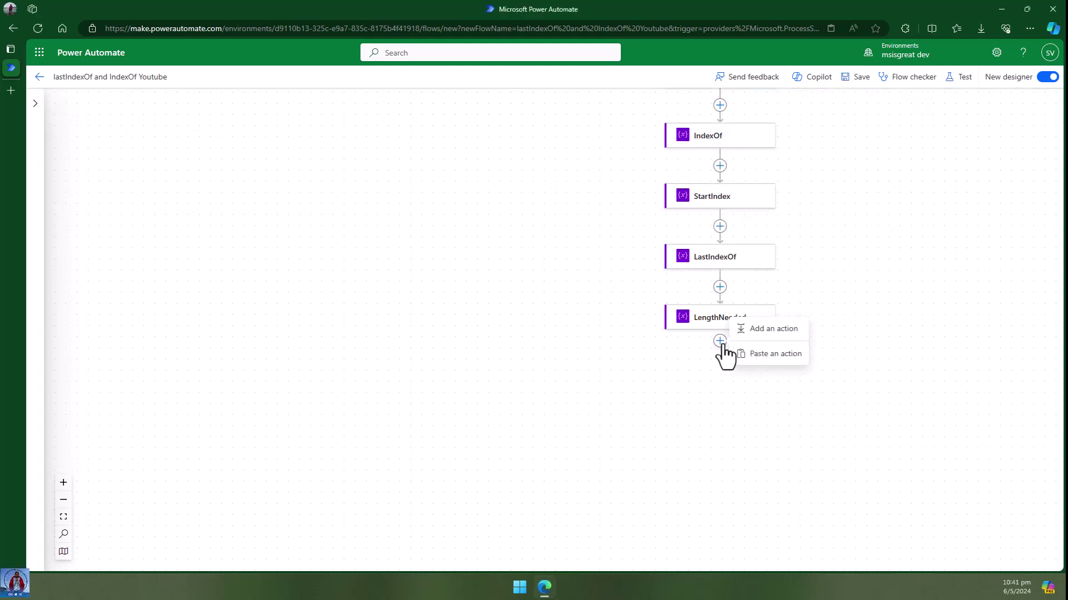
{"action": "left_click", "coordinate": [719, 341]}
{"action": "left_click", "coordinate": [739, 330]}
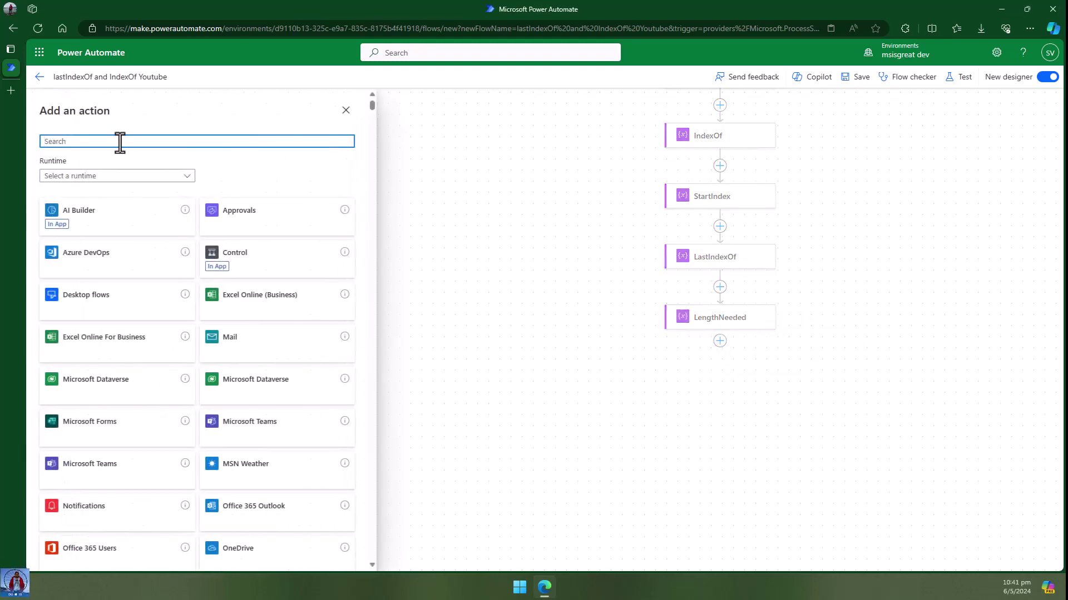
{"action": "type", "text": "compos"}
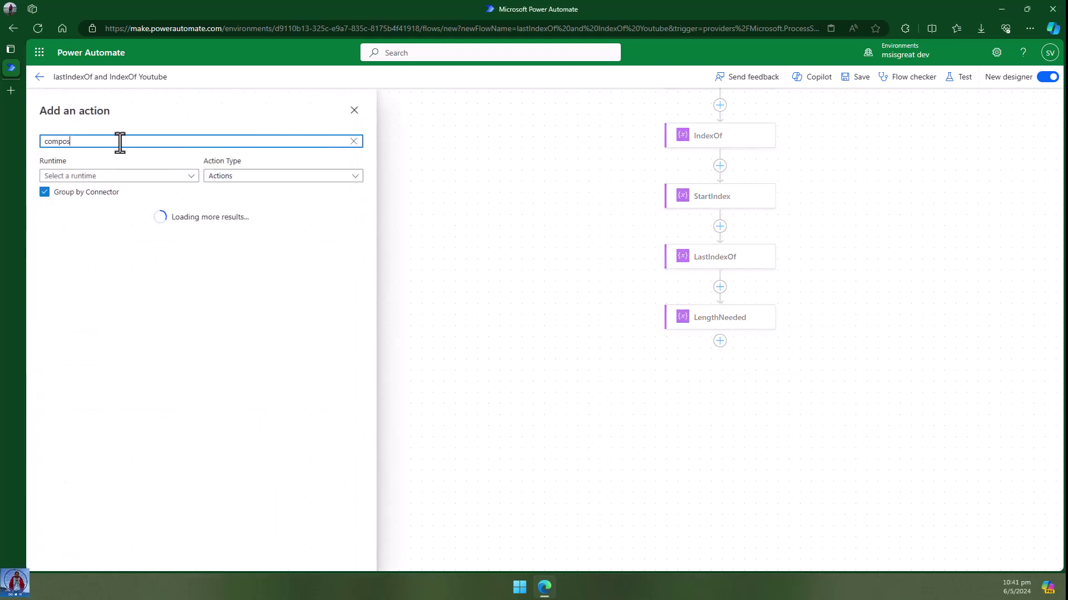
{"action": "type", "text": "e"}
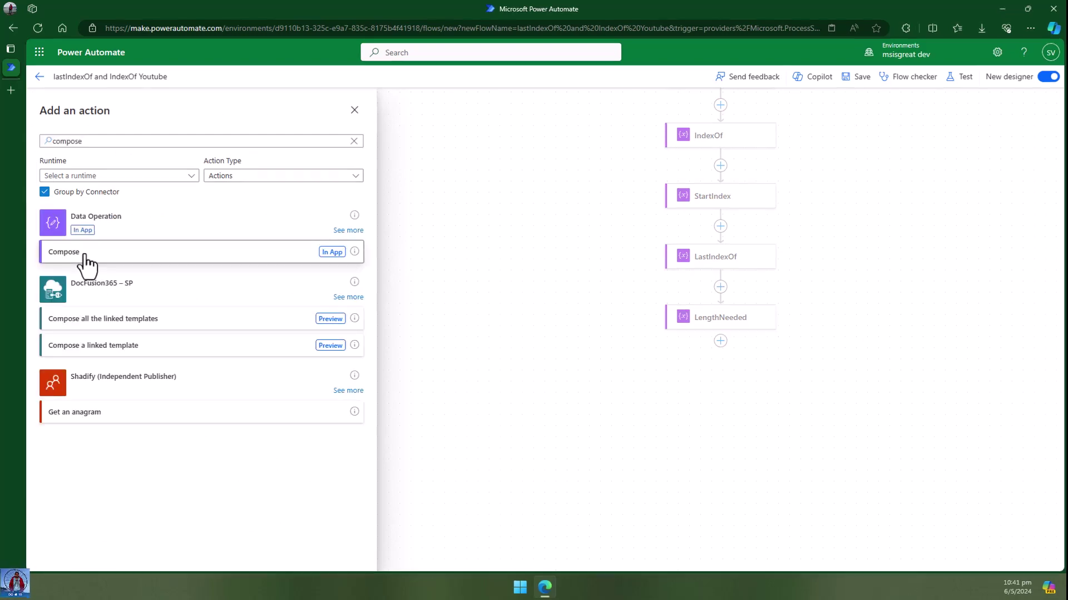
{"action": "left_click", "coordinate": [85, 253]}
- Start the Compose input expression with substring, using GetInput's Body Message1 as the text argument
{"action": "left_click", "coordinate": [100, 146]}
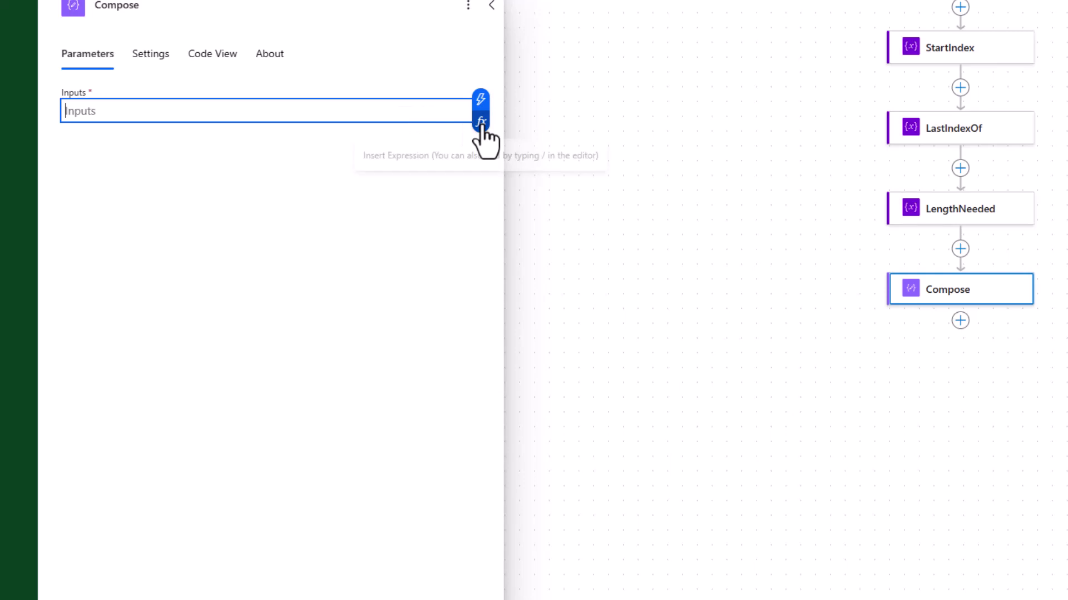
{"action": "left_click", "coordinate": [479, 118]}
{"action": "type", "text": "substr"}
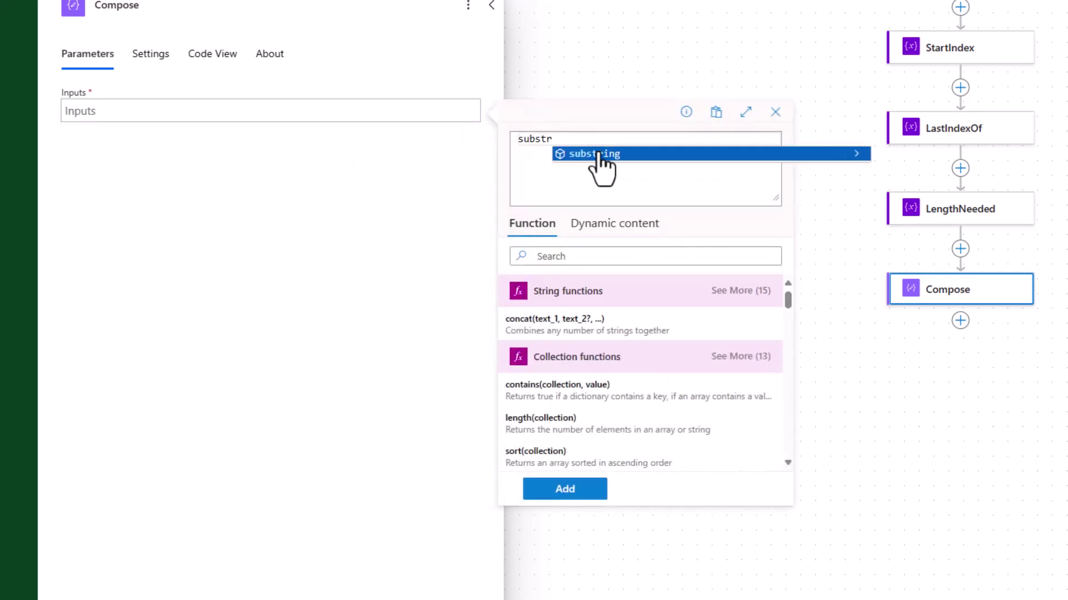
{"action": "left_click", "coordinate": [598, 156]}
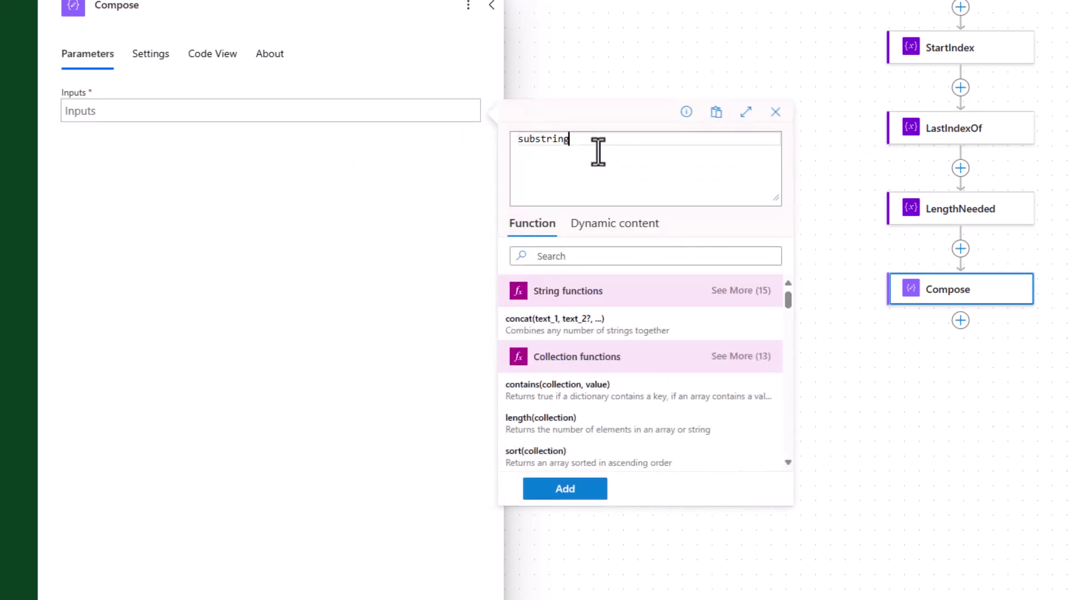
{"action": "type", "text": "("}
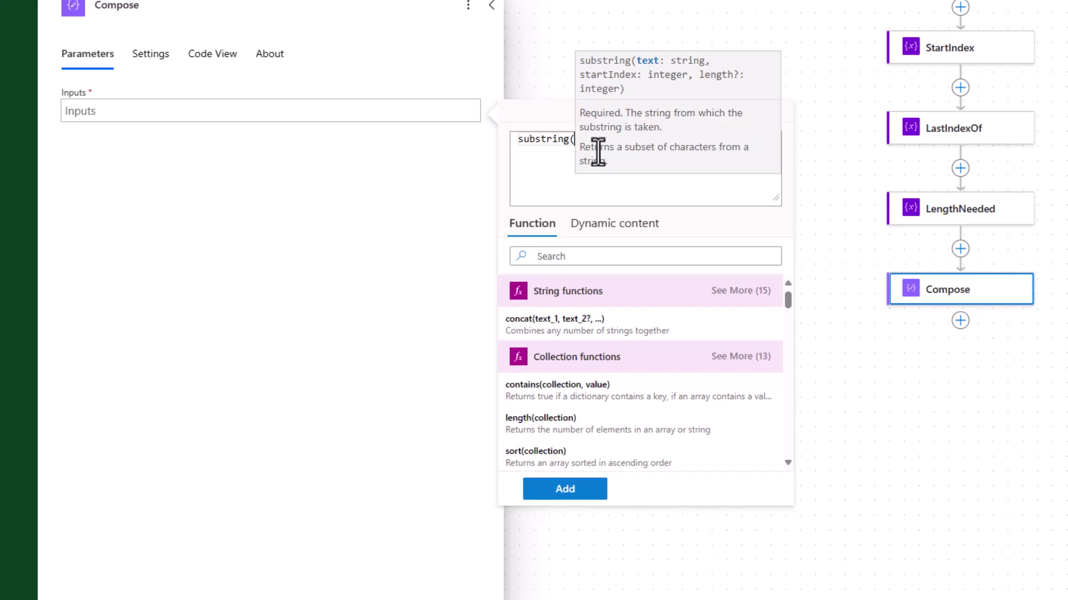
{"action": "left_click", "coordinate": [609, 223]}
{"action": "scroll", "coordinate": [600, 356], "scroll_direction": "down", "scroll_amount": 1}
{"action": "scroll", "coordinate": [652, 372], "scroll_direction": "down", "scroll_amount": 3}
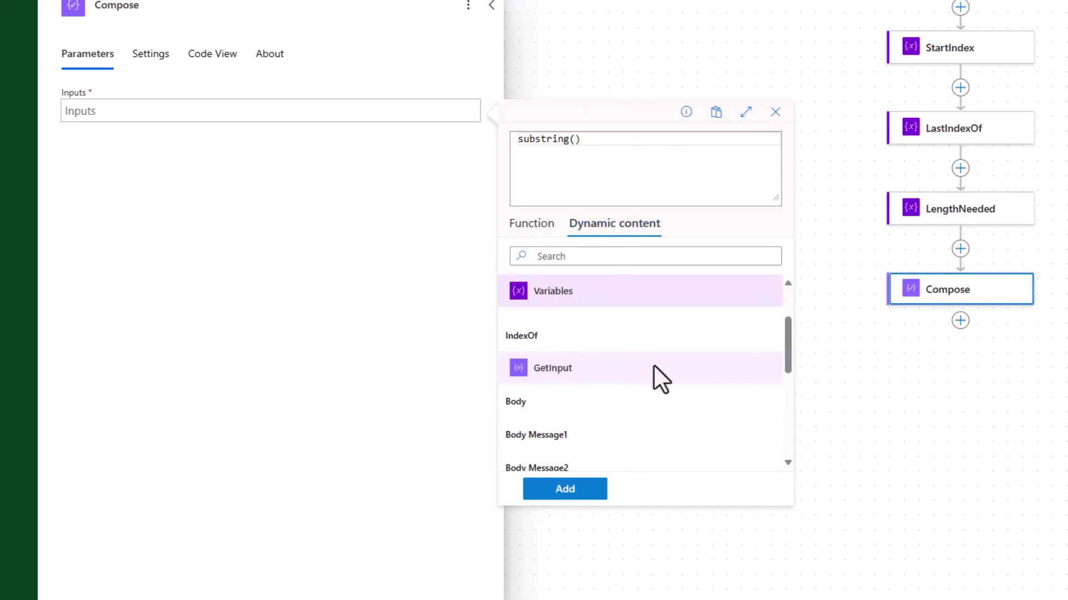
{"action": "left_click", "coordinate": [555, 354]}
{"action": "type", "text": ","}
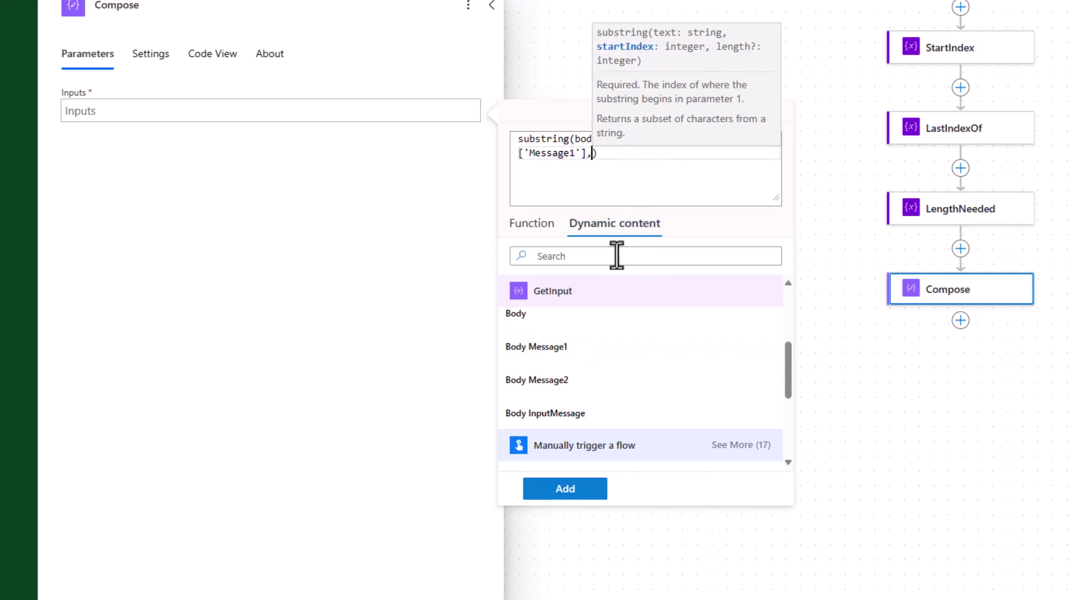
- Complete the substring expression with variables('StartIndex') and variables('LengthNeeded'), add it to the Compose input and close the action's settings
{"action": "scroll", "coordinate": [634, 361], "scroll_direction": "up", "scroll_amount": 3}
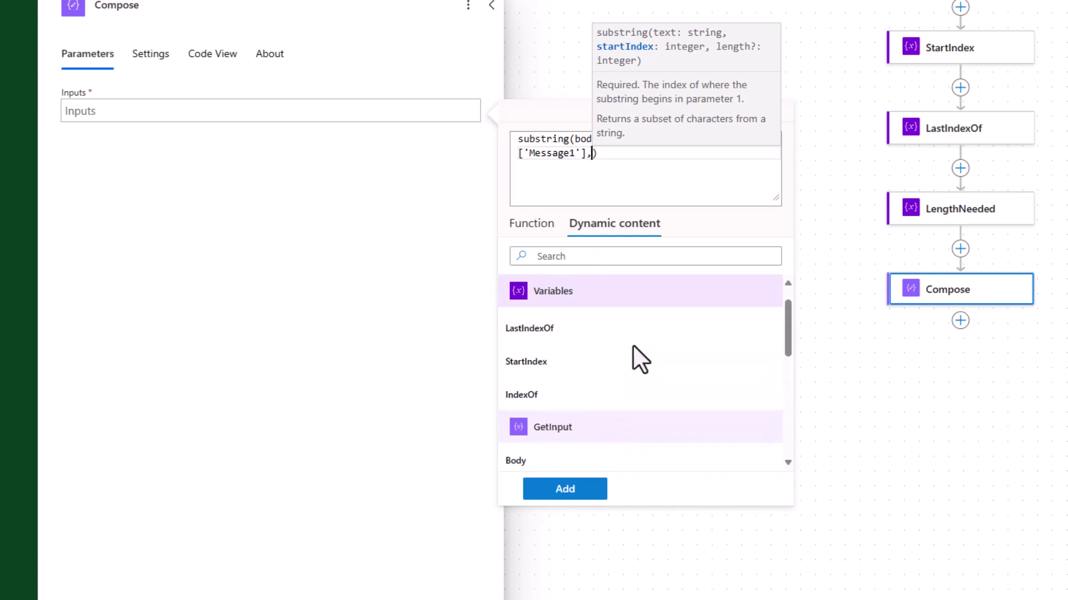
{"action": "left_click", "coordinate": [549, 394]}
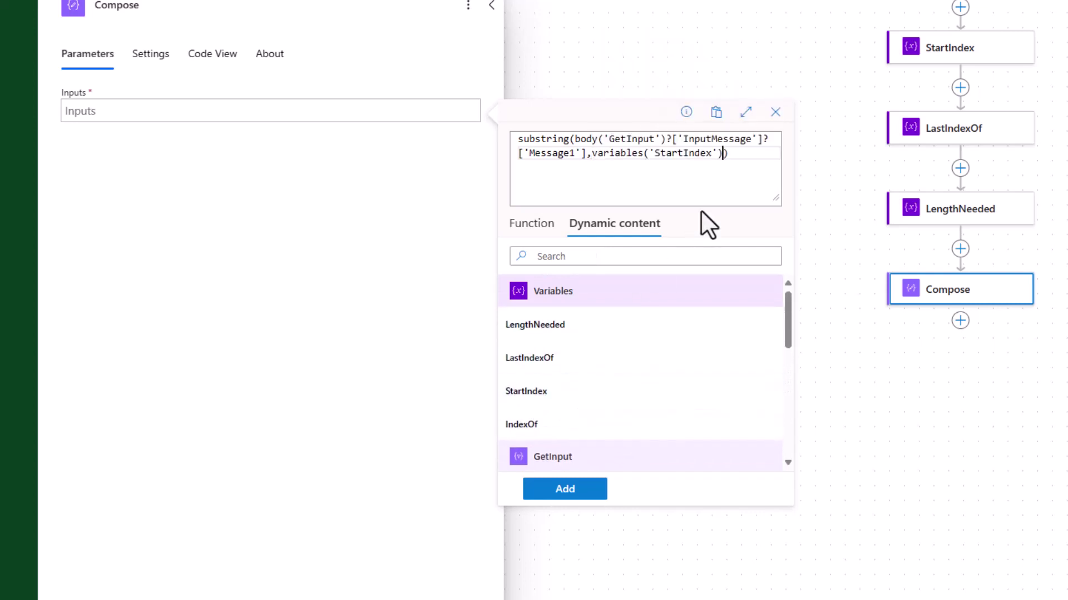
{"action": "type", "text": ","}
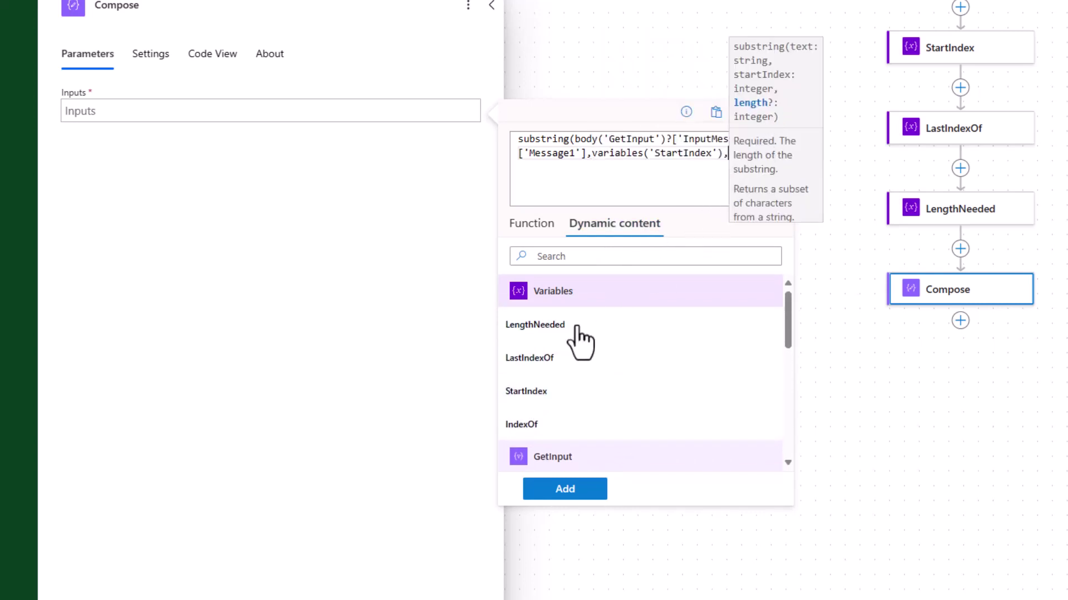
{"action": "left_click", "coordinate": [548, 329]}
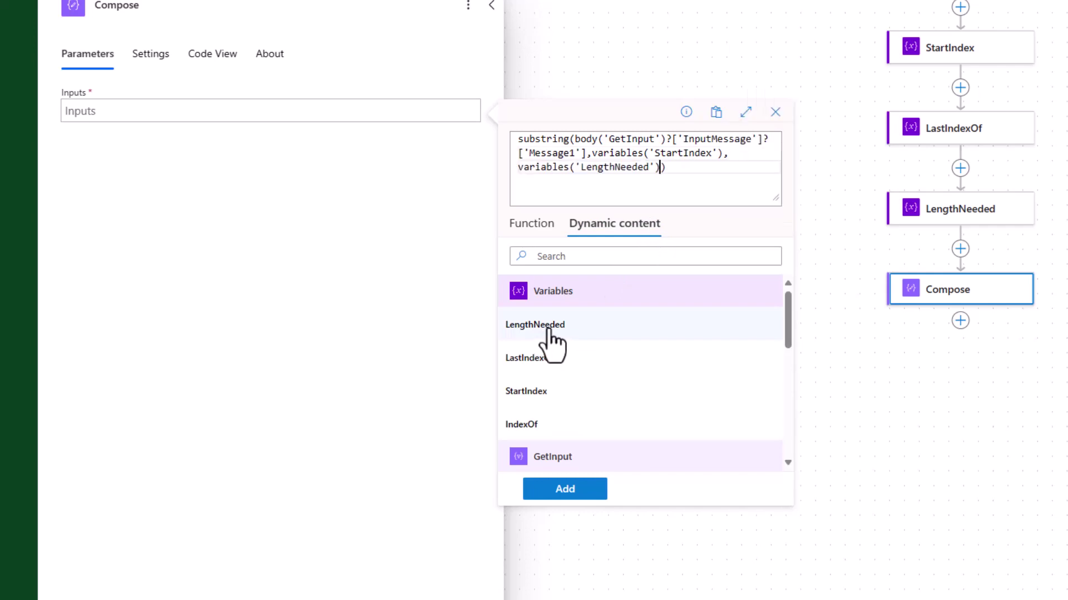
{"action": "left_click", "coordinate": [572, 489]}
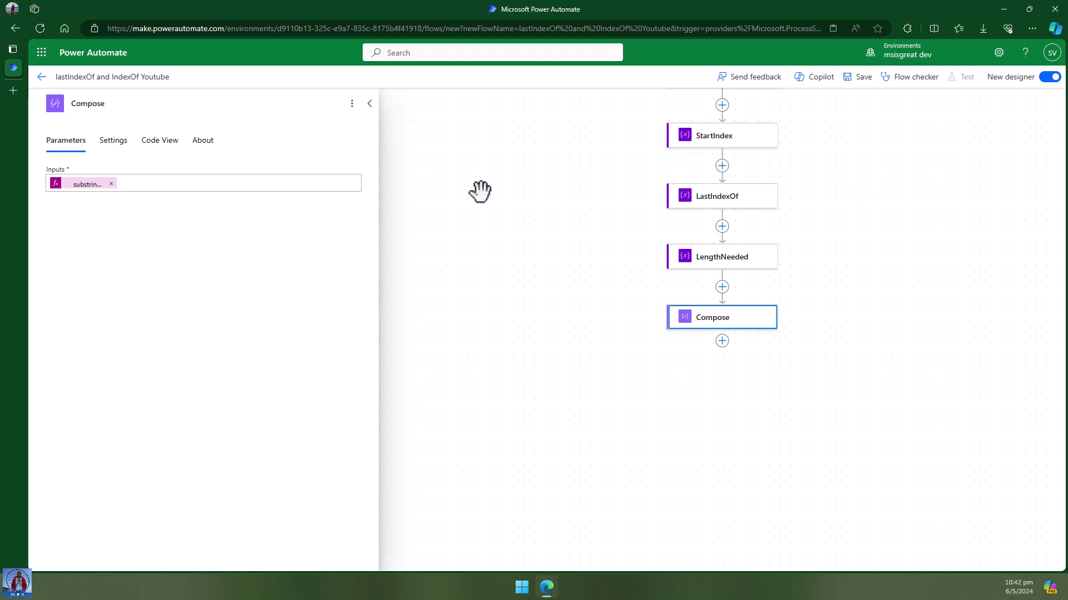
{"action": "left_click", "coordinate": [469, 172]}
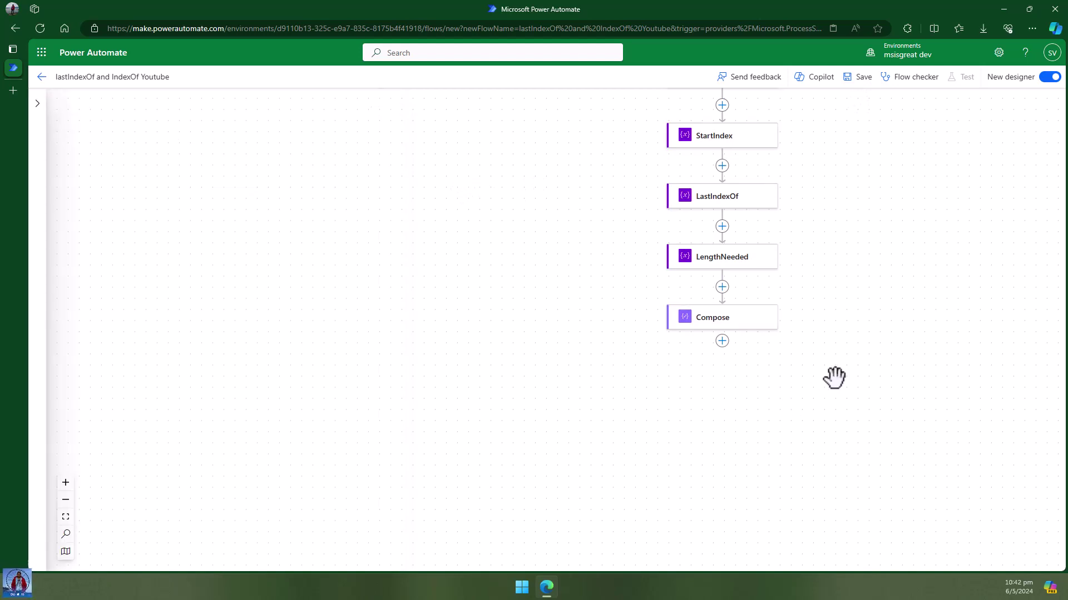
- Add the Microsoft Teams action Post message in a chat or channel after Compose
{"action": "left_click", "coordinate": [721, 341]}
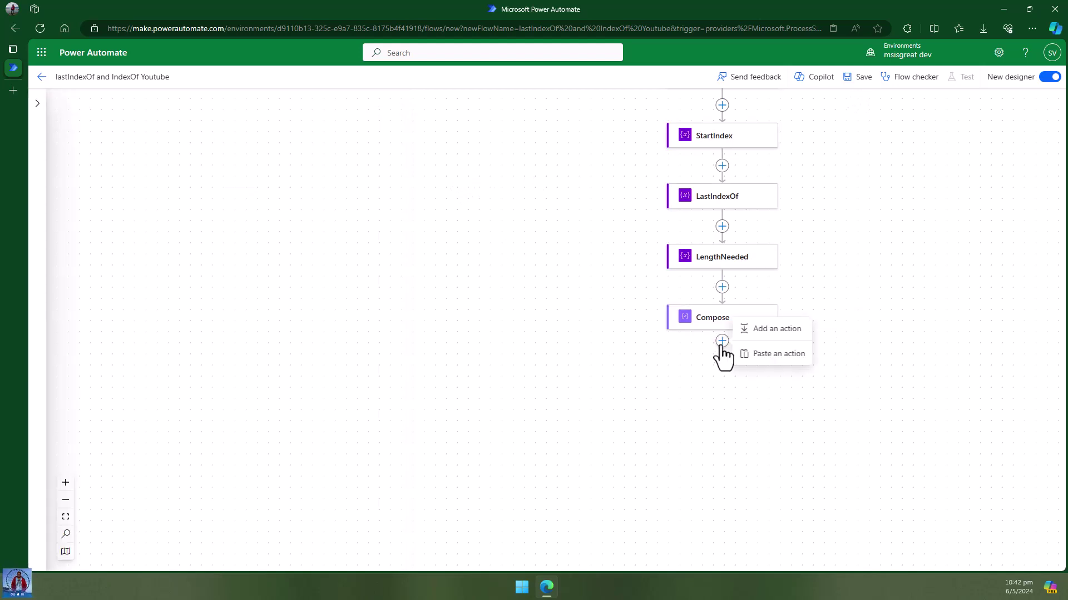
{"action": "left_click", "coordinate": [770, 329]}
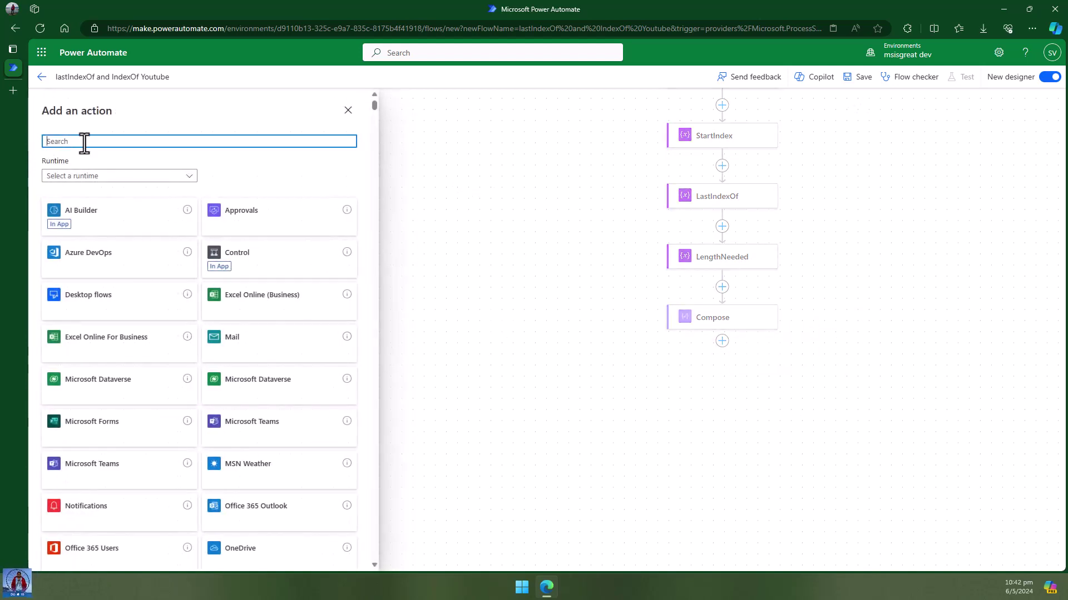
{"action": "type", "text": "teams"}
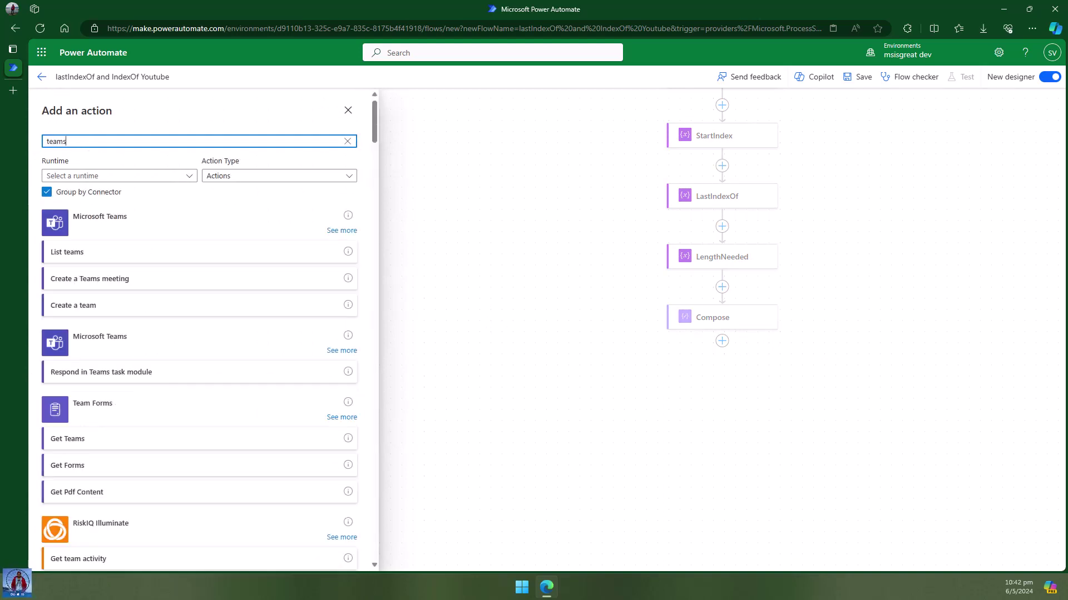
{"action": "left_click", "coordinate": [341, 230]}
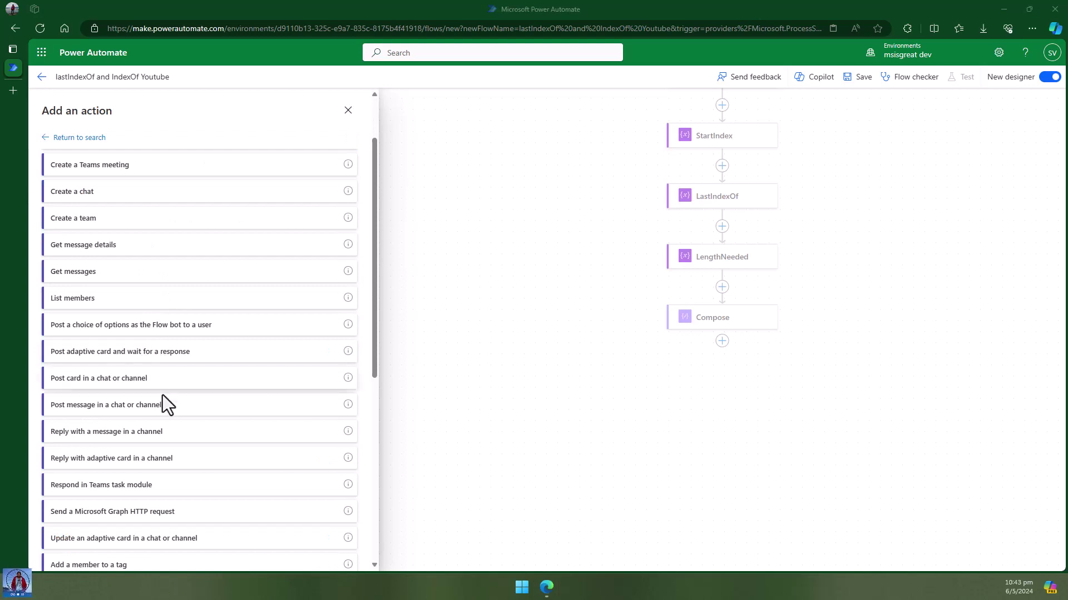
{"action": "left_click", "coordinate": [126, 407]}
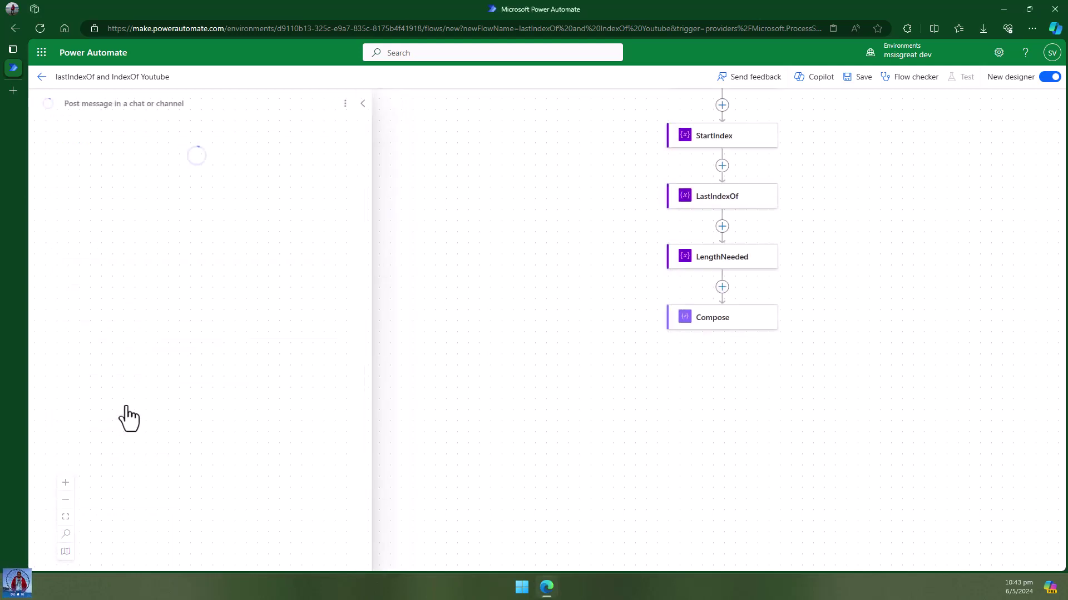
- Set the message to post as Flow bot in a Channel, with team Learn PowerAutomate and channel General
{"action": "left_click", "coordinate": [118, 184]}
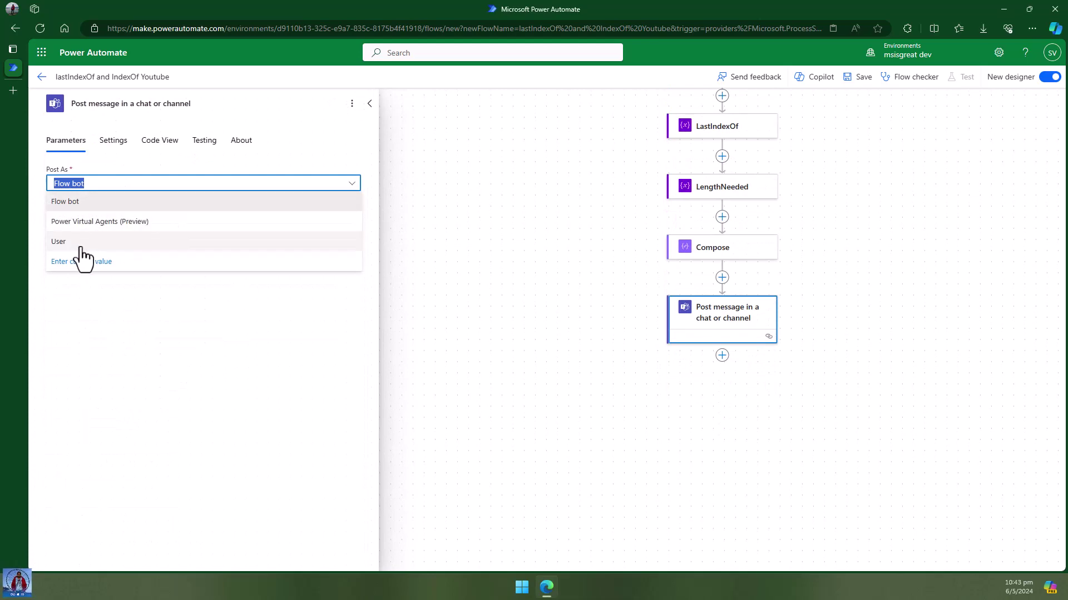
{"action": "left_click", "coordinate": [164, 326]}
{"action": "left_click", "coordinate": [124, 220]}
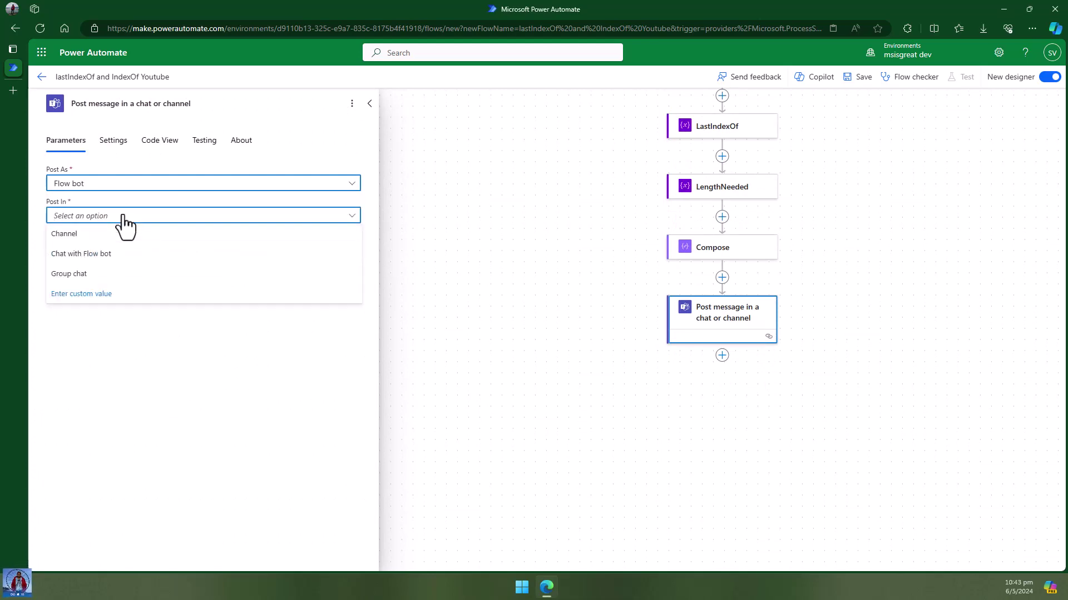
{"action": "left_click", "coordinate": [95, 235]}
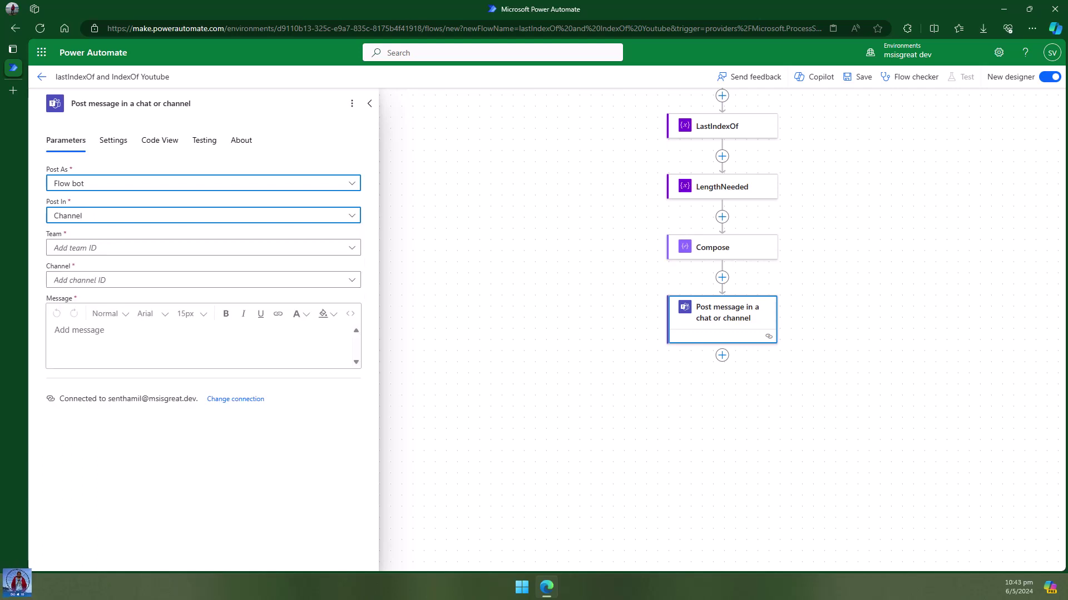
- Insert the Compose Outputs as the Teams message content, close the action's settings and save the flow
{"action": "left_click", "coordinate": [153, 344]}
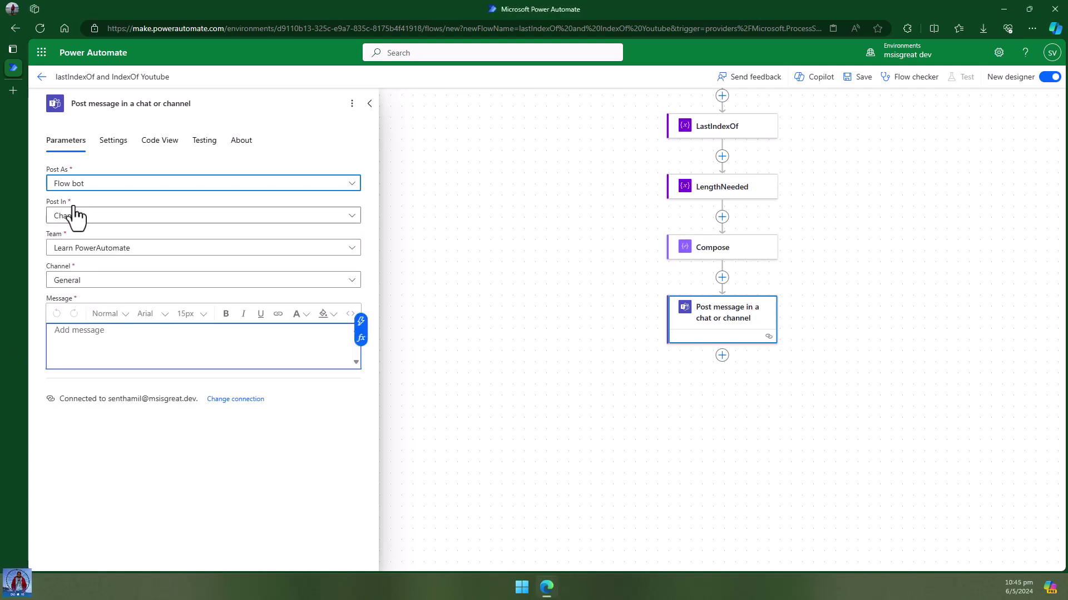
{"action": "left_click", "coordinate": [362, 322]}
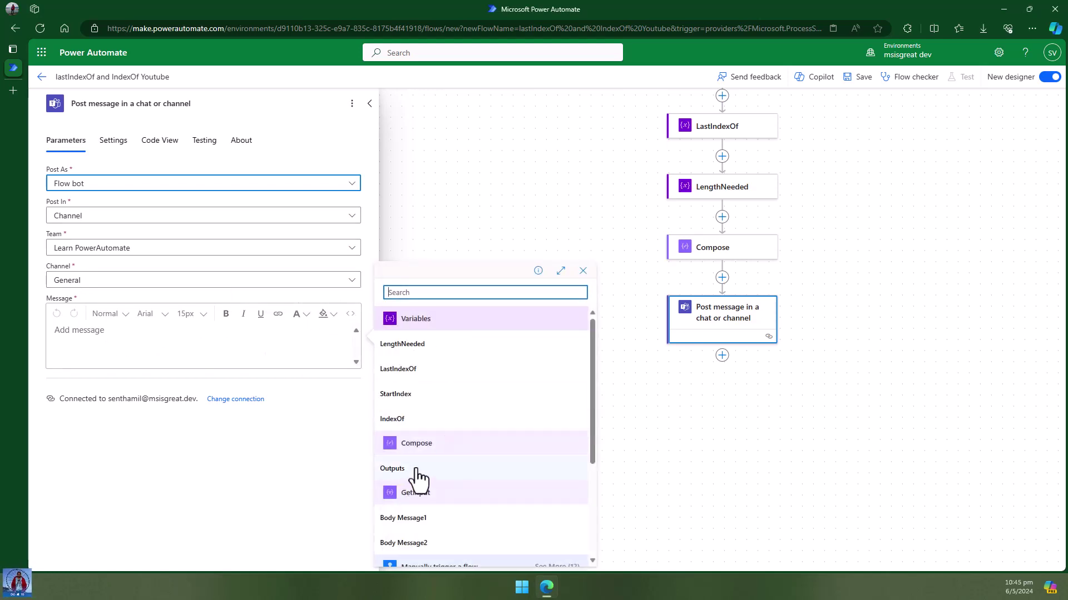
{"action": "left_click", "coordinate": [392, 469]}
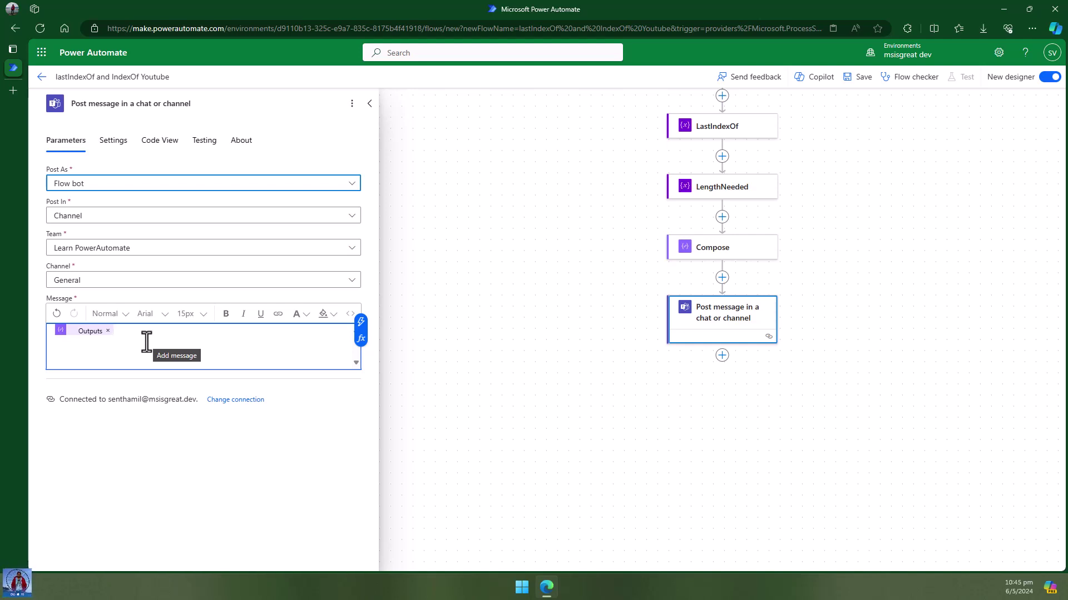
{"action": "left_click", "coordinate": [444, 278]}
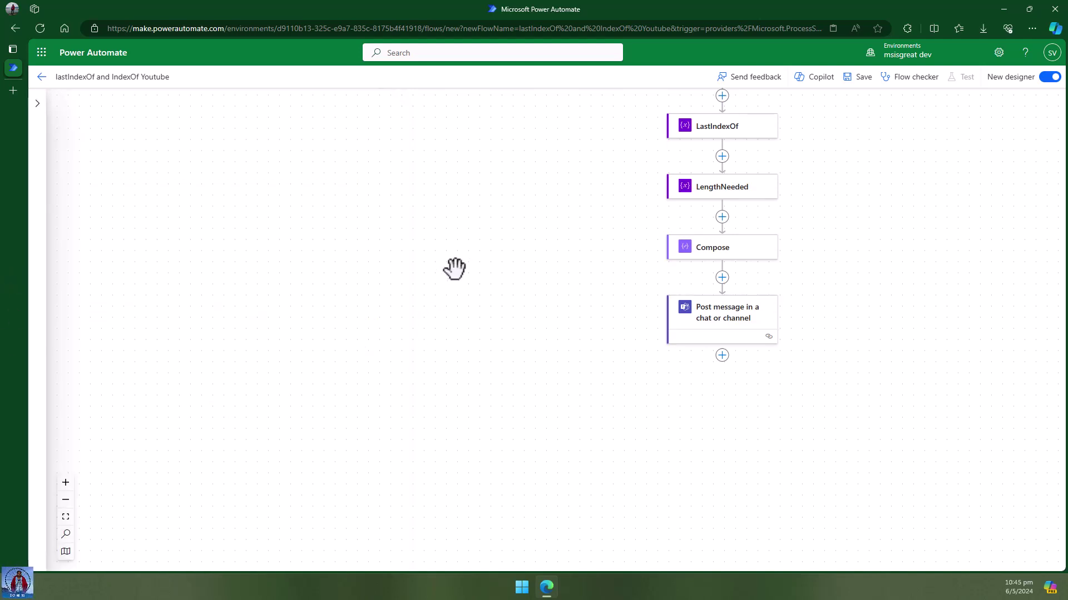
{"action": "left_click", "coordinate": [859, 79]}
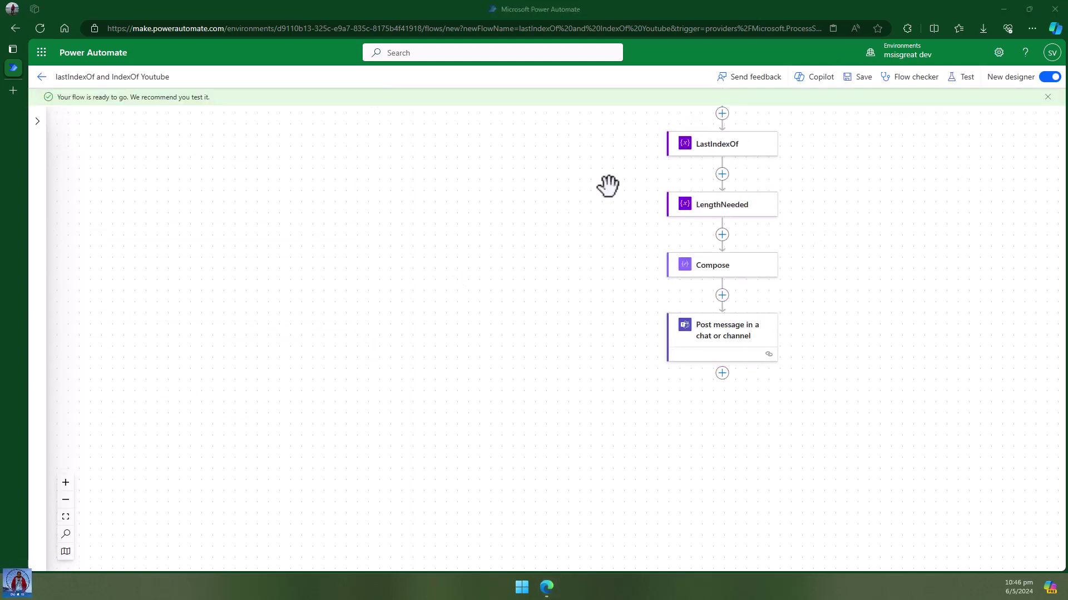
- Run a manual test of the lastIndexOf and IndexOf Youtube flow
{"action": "left_click", "coordinate": [960, 78]}
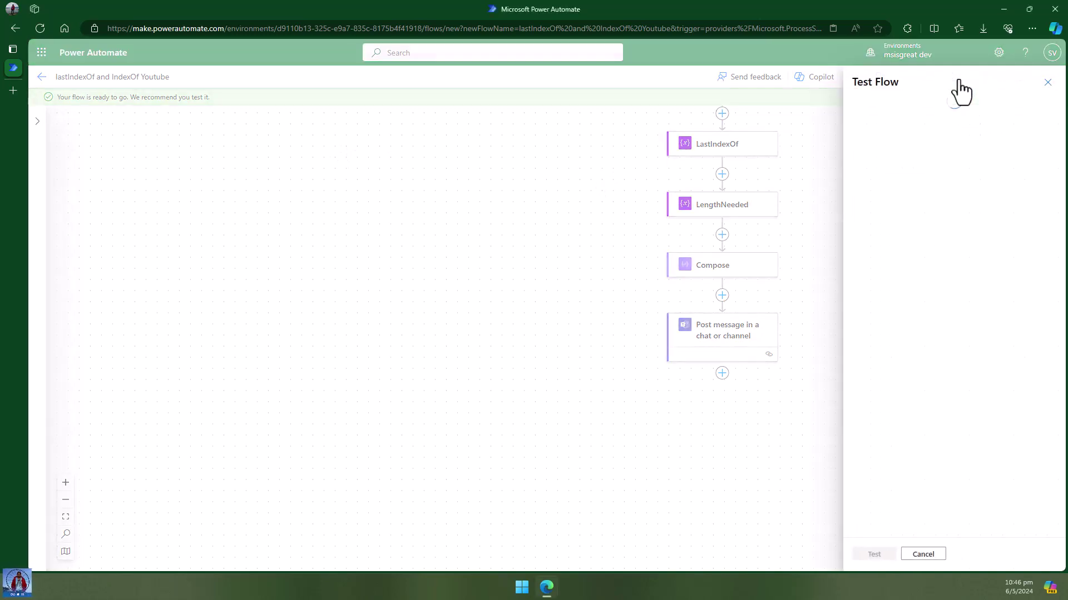
{"action": "left_click", "coordinate": [859, 106]}
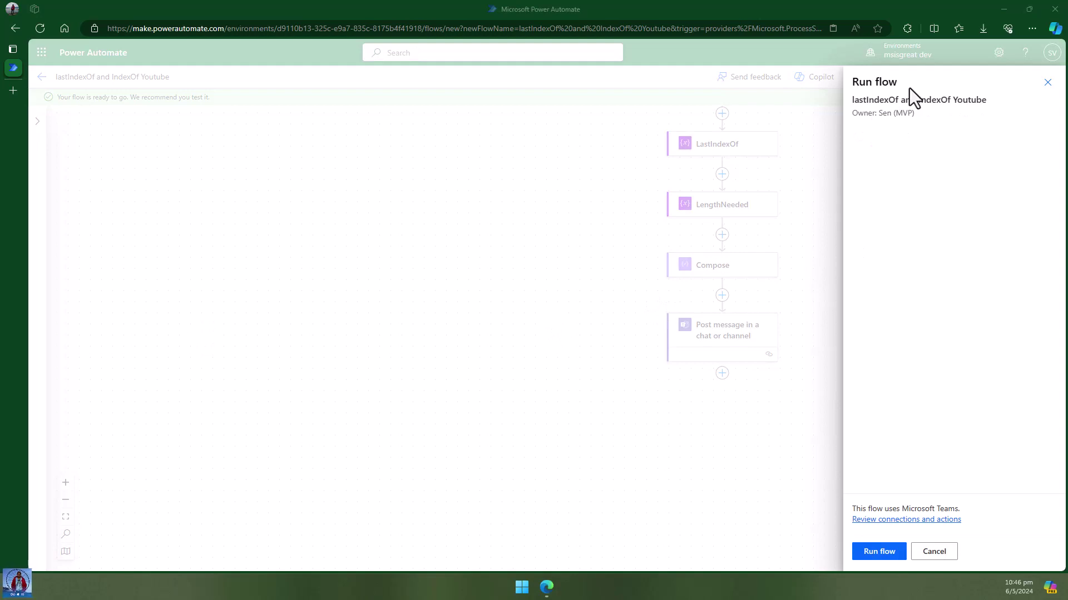
{"action": "left_click", "coordinate": [881, 556]}
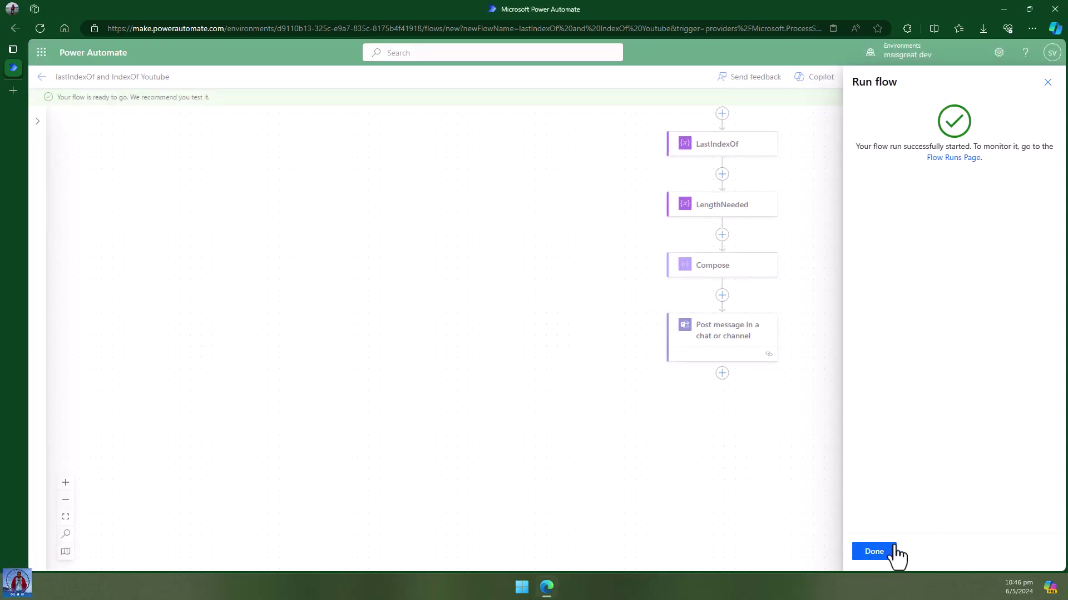
{"action": "left_click", "coordinate": [874, 552]}
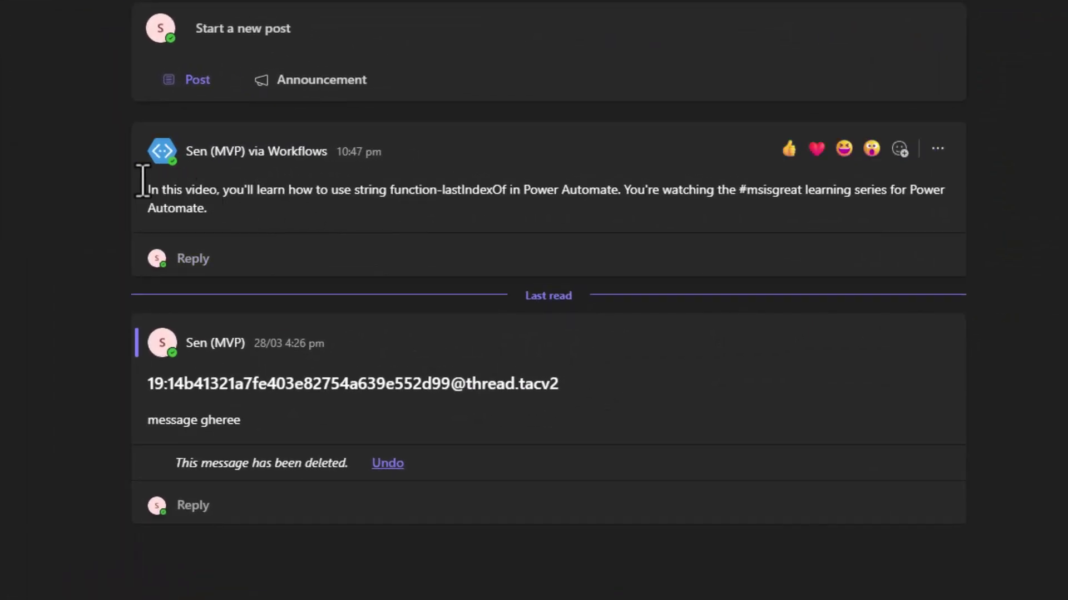
- Switch to Microsoft Teams and examine the text of the Workflows post in Learn PowerAutomate's General channel
{"action": "left_click_drag", "start_coordinate": [147, 192], "coordinate": [233, 219]}
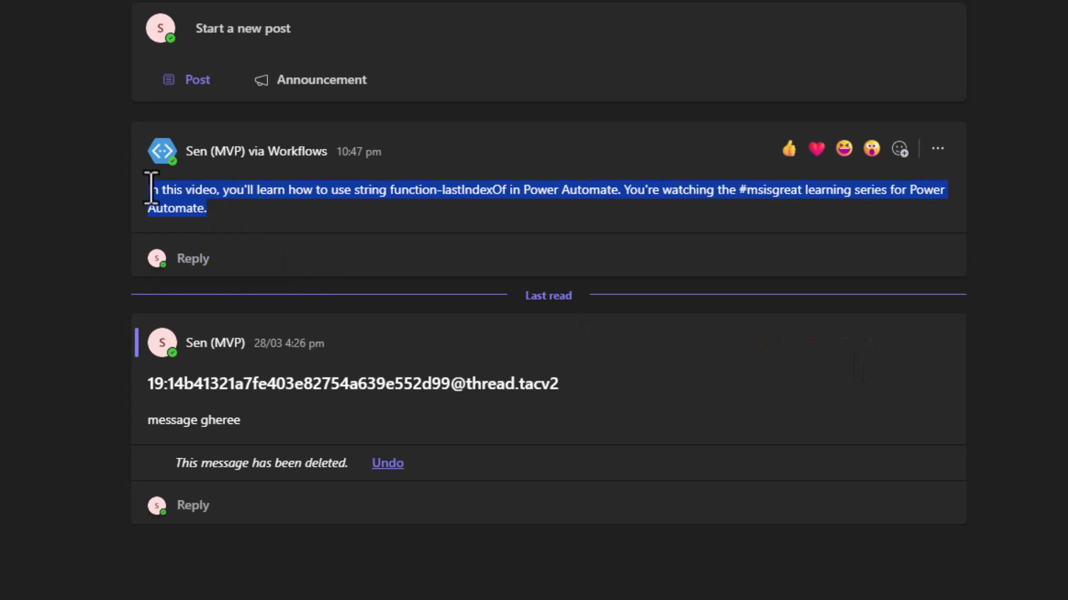
{"action": "left_click", "coordinate": [213, 216]}
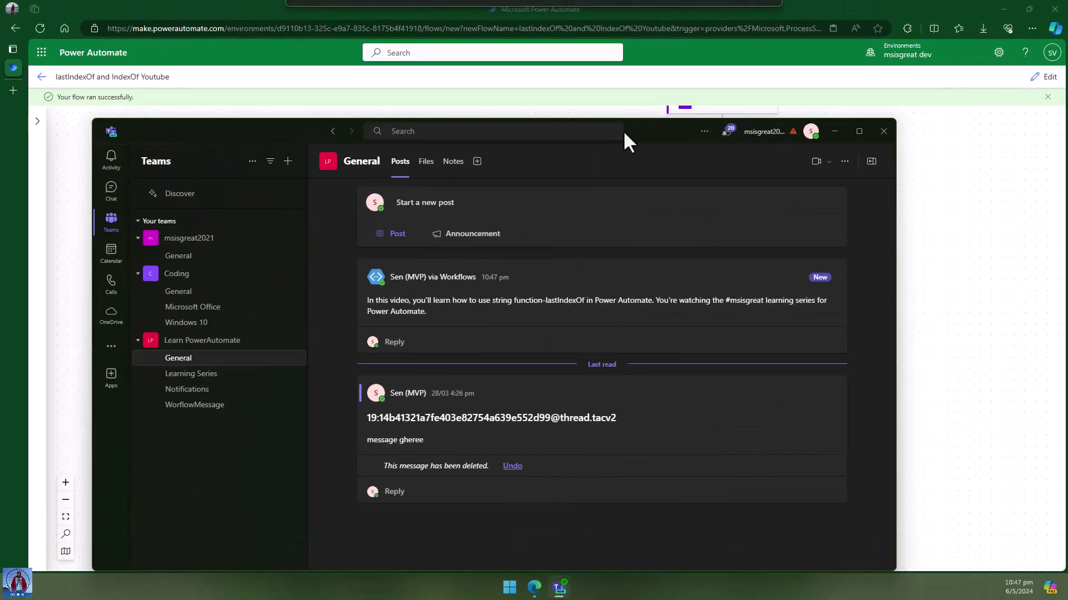
- Return to the Power Automate run and examine the recorded inputs of the GetInput and IndexOf actions
{"action": "left_click_drag", "start_coordinate": [624, 132], "coordinate": [0, 158]}
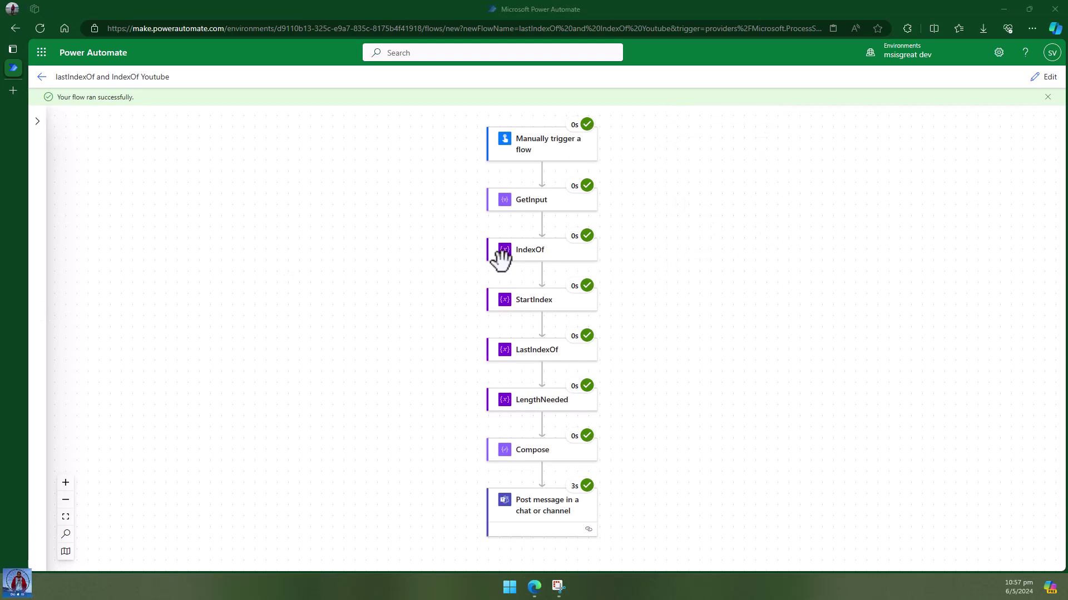
{"action": "left_click", "coordinate": [544, 208]}
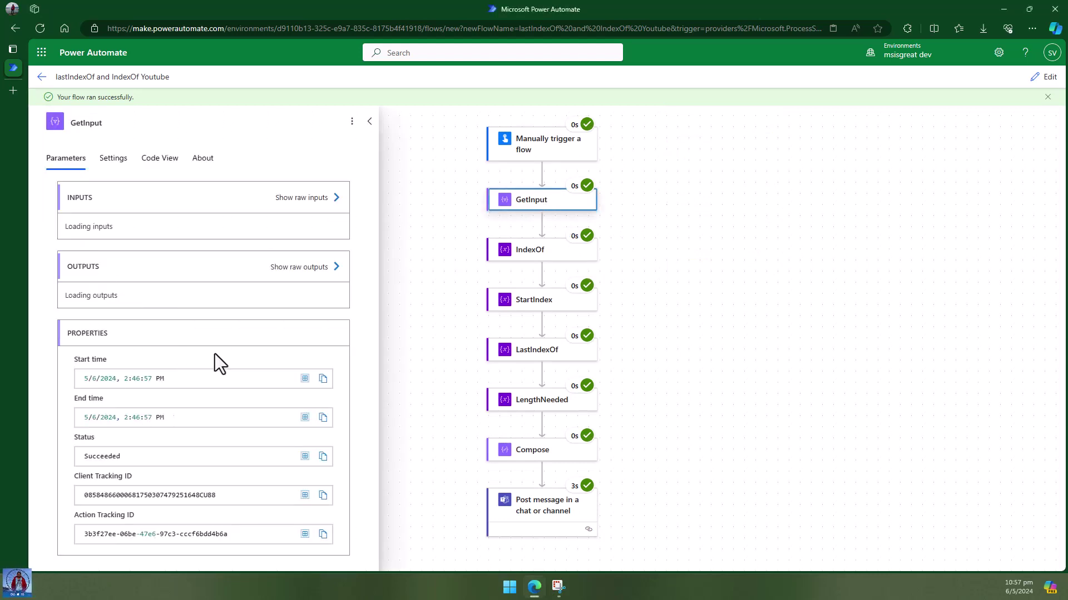
{"action": "left_click_drag", "start_coordinate": [151, 268], "coordinate": [201, 296]}
{"action": "left_click", "coordinate": [203, 288]}
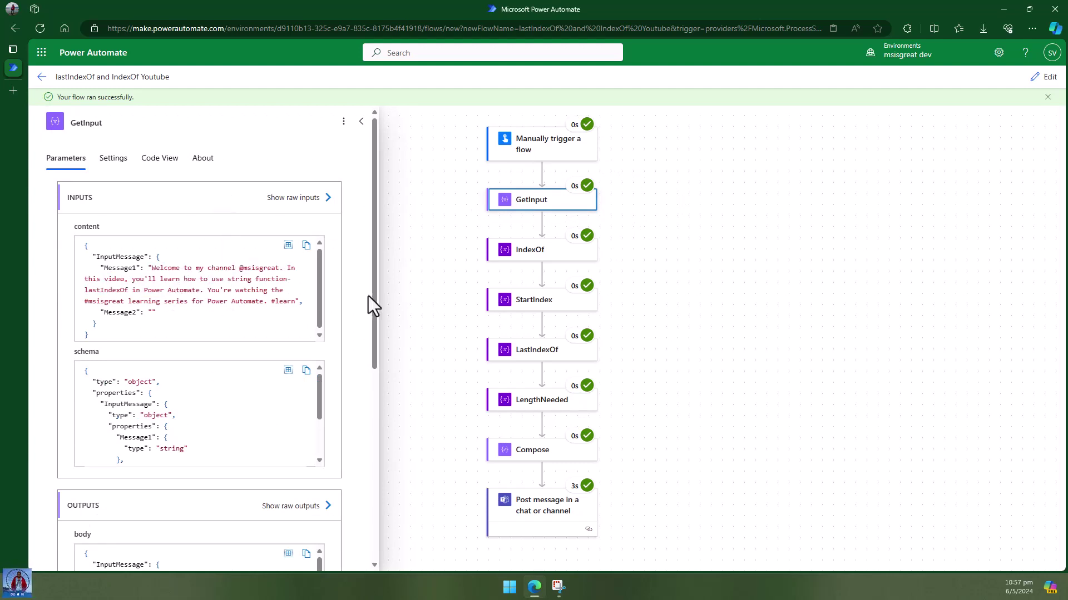
{"action": "left_click", "coordinate": [550, 259]}
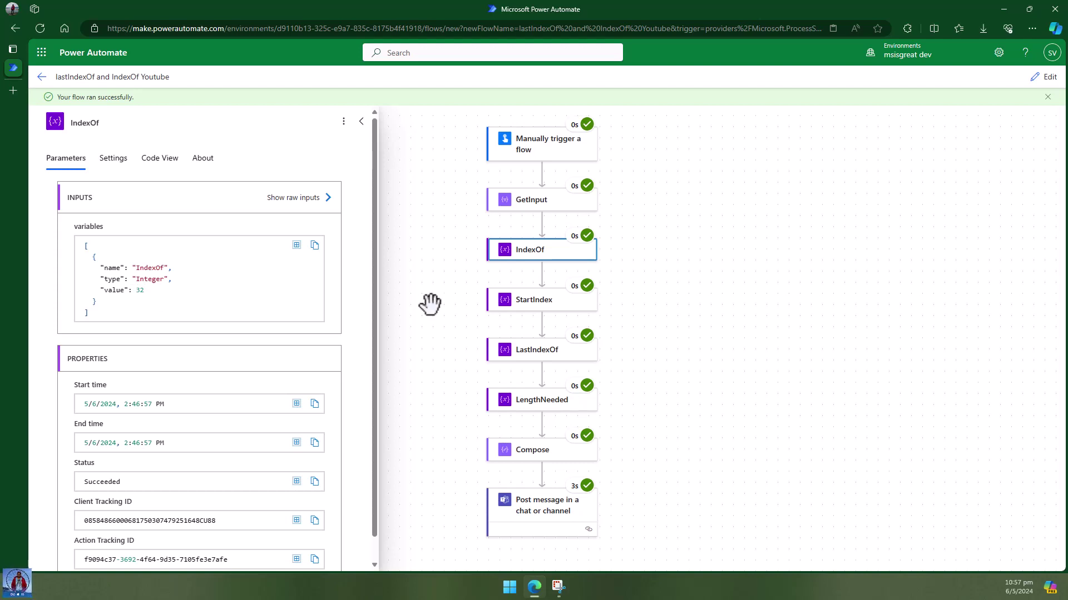
{"action": "left_click", "coordinate": [615, 290]}
{"action": "scroll", "coordinate": [675, 291], "scroll_direction": "down", "scroll_amount": 3}
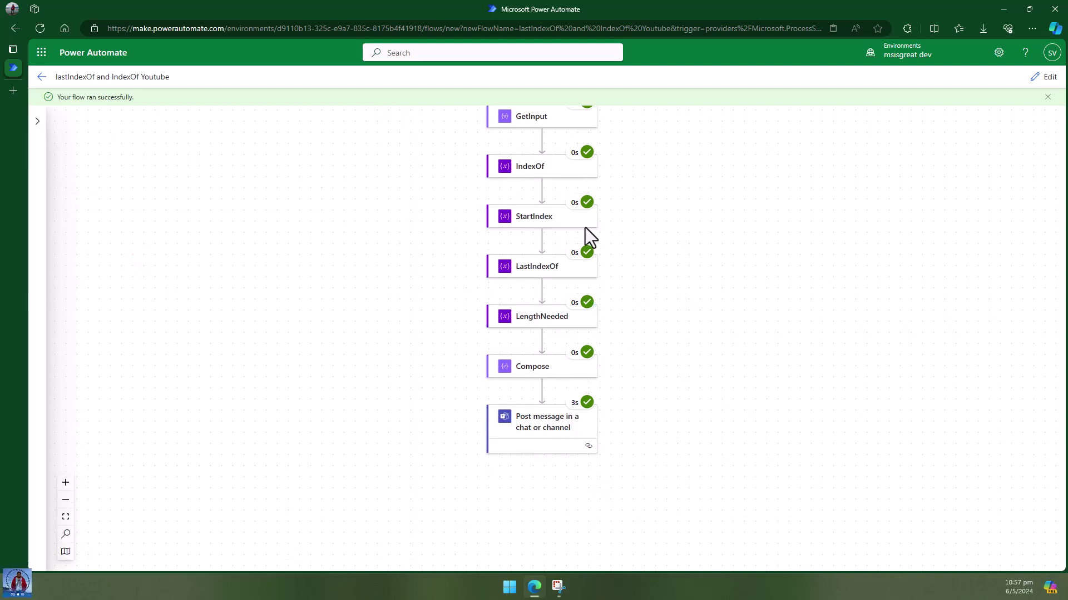
- Examine the variable values recorded for the StartIndex and LastIndexOf actions in the run
{"action": "left_click", "coordinate": [543, 229]}
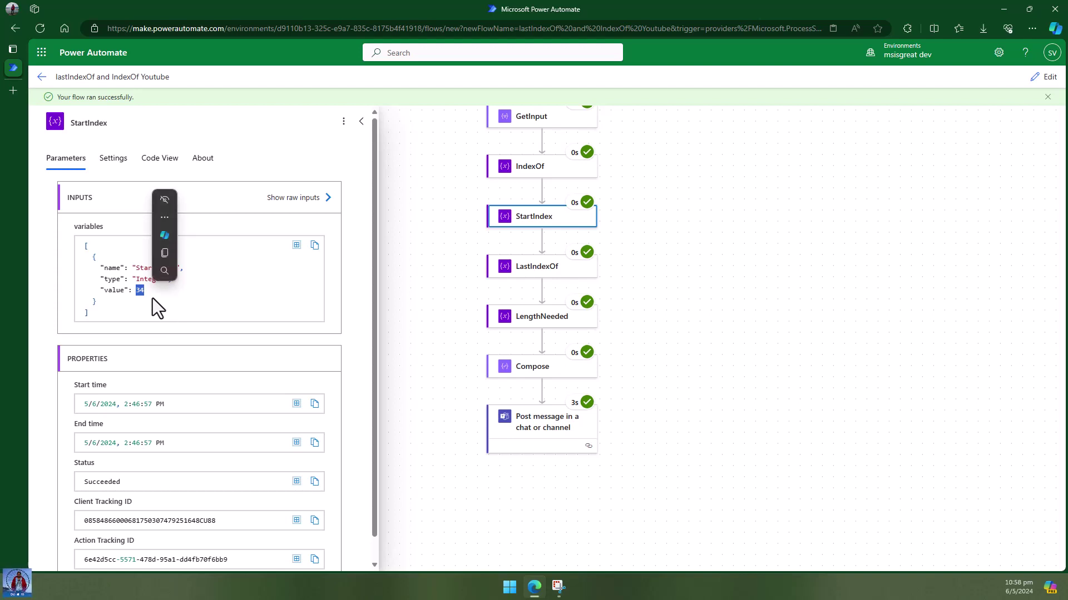
{"action": "left_click", "coordinate": [621, 275]}
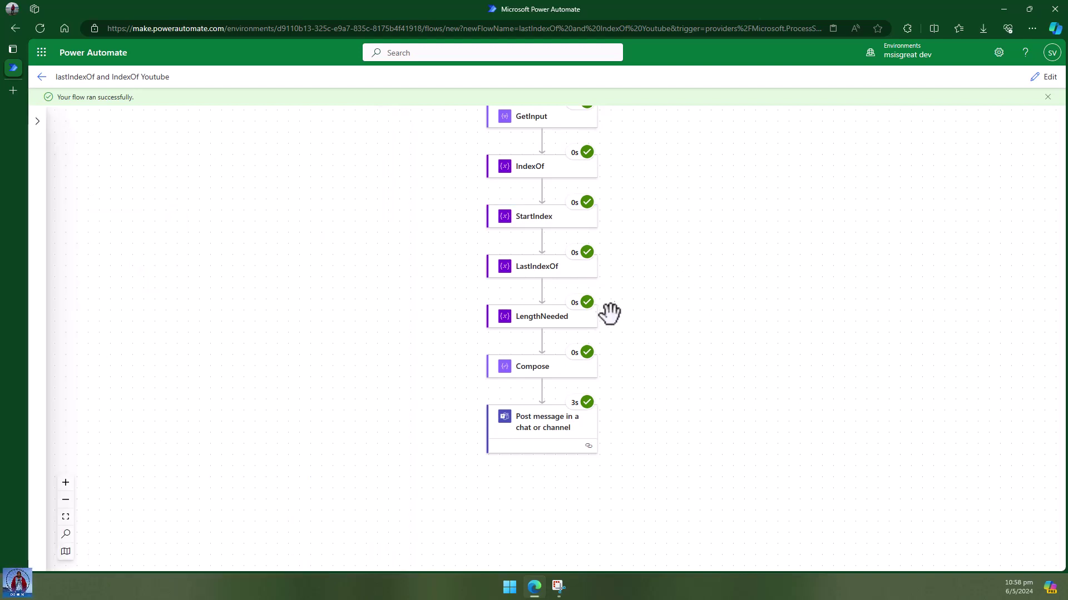
{"action": "left_click", "coordinate": [534, 275]}
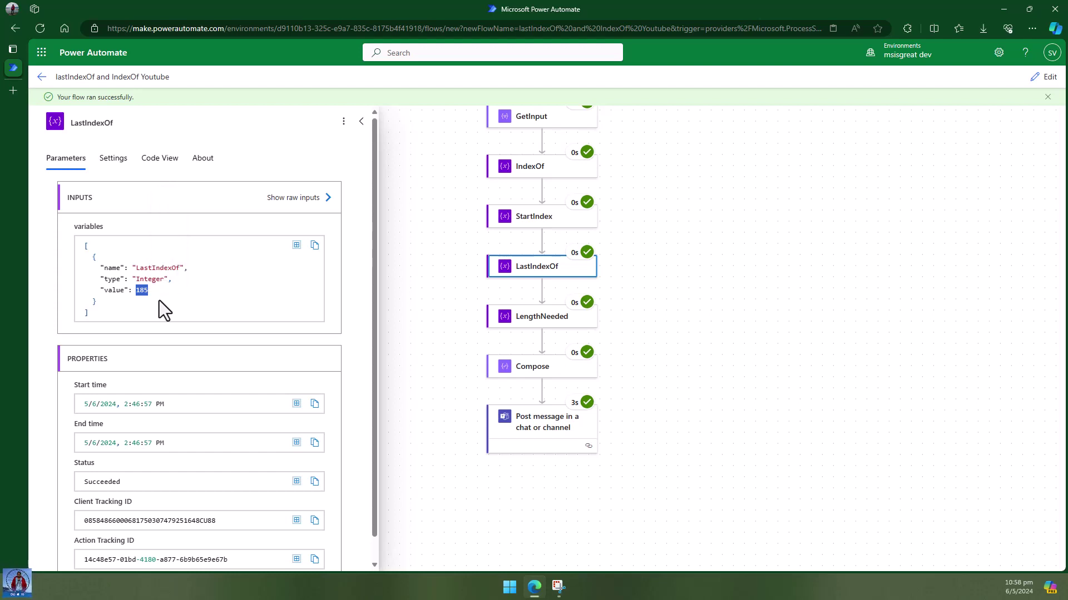
- Examine the LengthNeeded variable value and the inputs and outputs of the Compose action, then close the details
{"action": "left_click", "coordinate": [560, 328]}
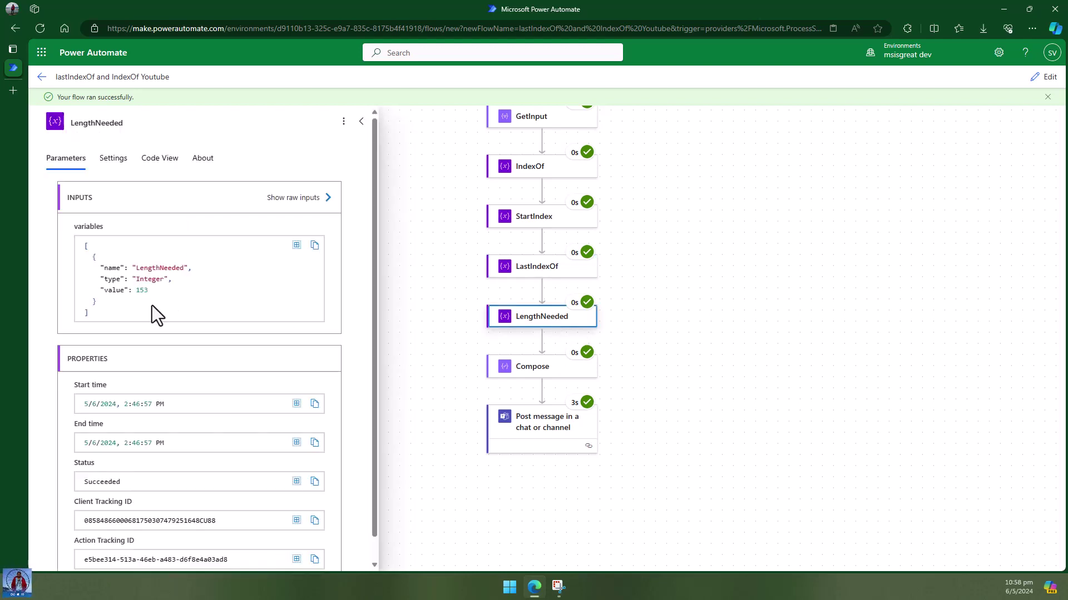
{"action": "double_click", "coordinate": [144, 292]}
{"action": "left_click", "coordinate": [163, 302]}
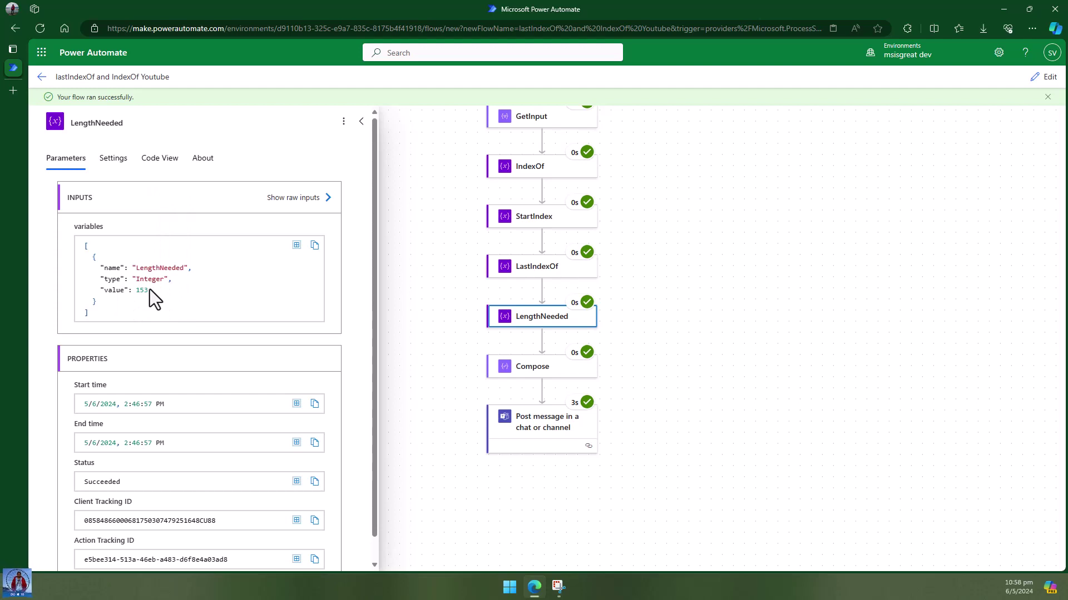
{"action": "left_click", "coordinate": [685, 340]}
{"action": "scroll", "coordinate": [548, 337], "scroll_direction": "down", "scroll_amount": 2}
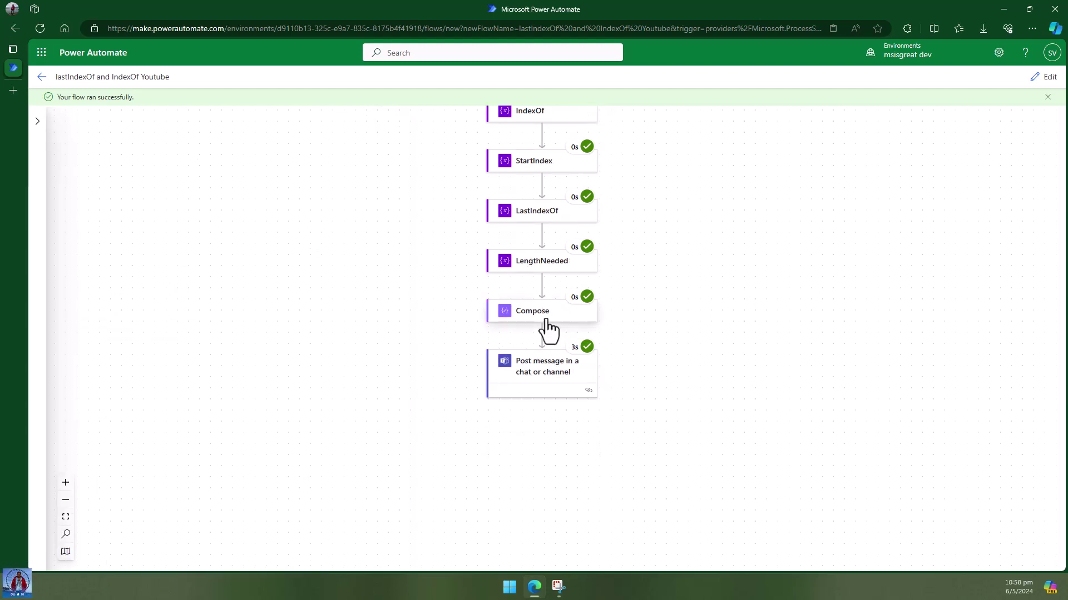
{"action": "left_click", "coordinate": [547, 316]}
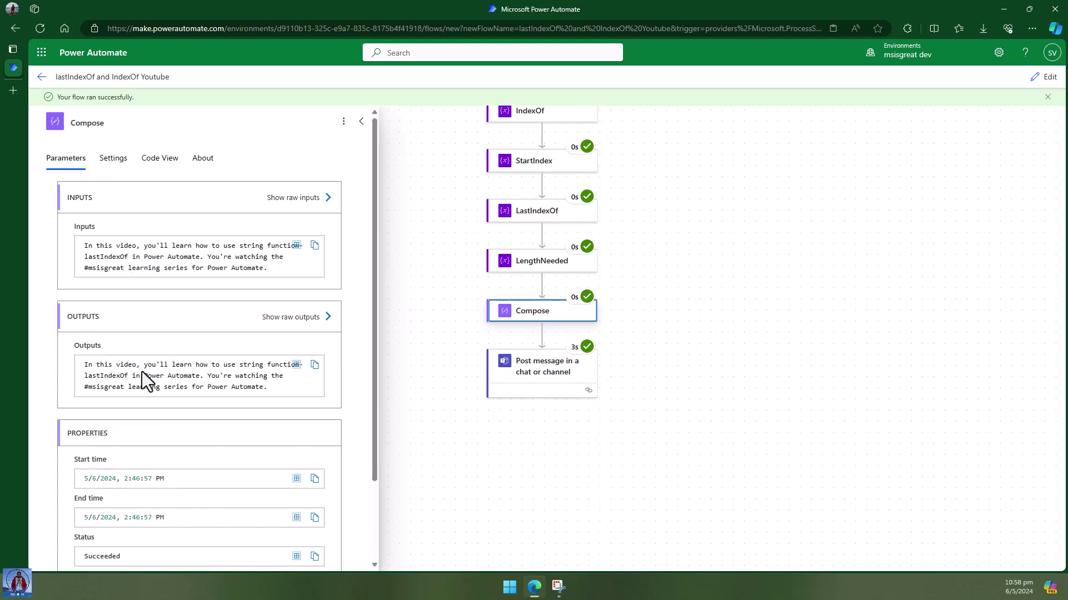
{"action": "left_click", "coordinate": [679, 333]}
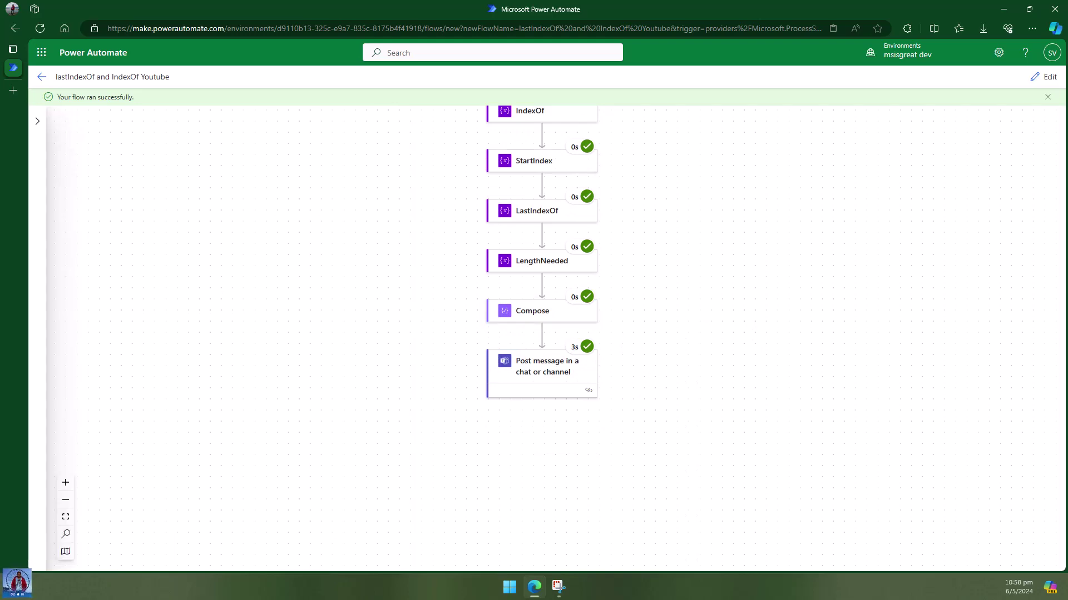
- Switch to the annotated image of the sample message and circle its indexOf label in red
{"action": "left_click", "coordinate": [558, 587]}
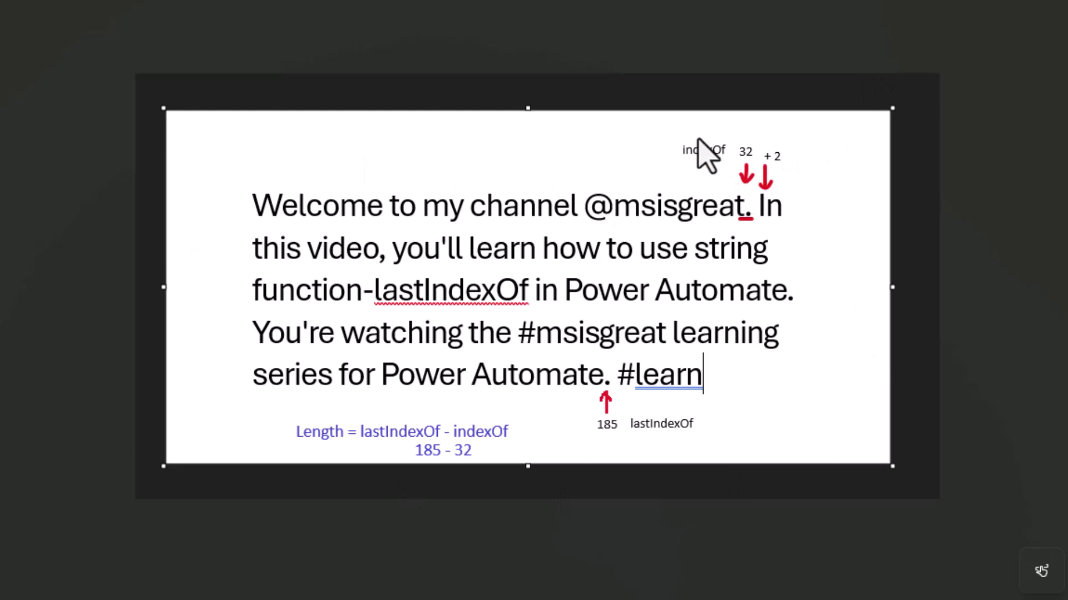
{"action": "mouse_move", "coordinate": [690, 135]}
{"action": "left_mouse_down"}
{"action": "mouse_move", "coordinate": [675, 150]}
{"action": "mouse_move", "coordinate": [730, 169]}
{"action": "mouse_move", "coordinate": [725, 143]}
{"action": "mouse_move", "coordinate": [739, 164]}
{"action": "mouse_move", "coordinate": [752, 146]}
{"action": "left_mouse_up"}
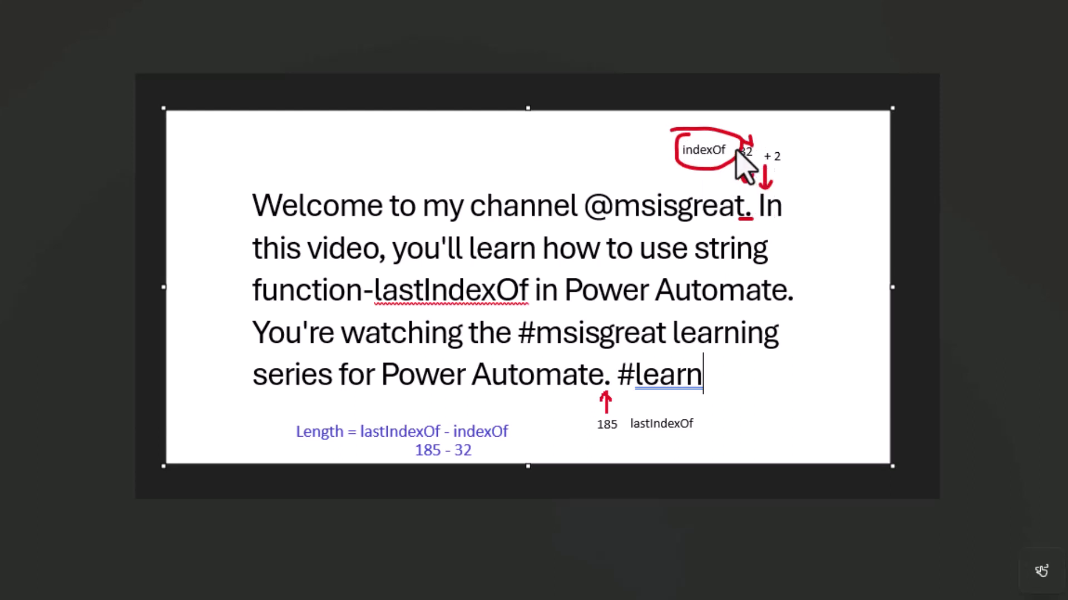